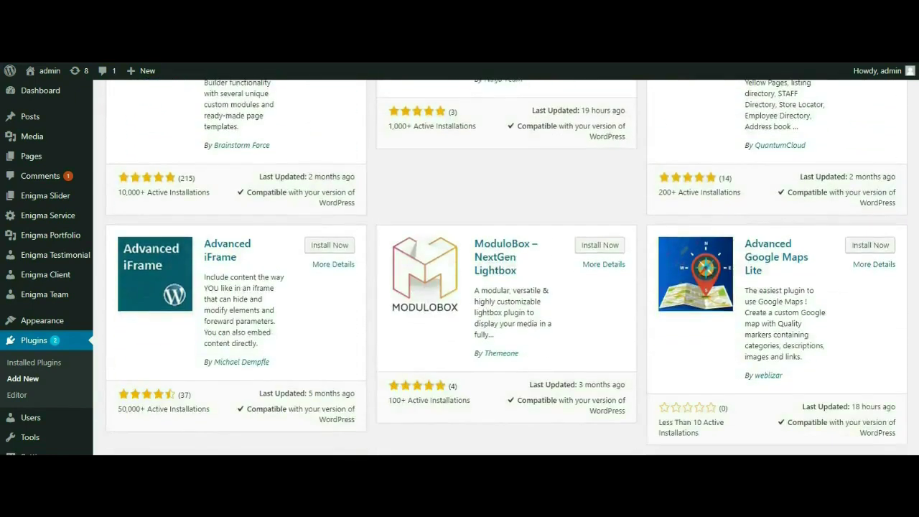
Install the Advanced Google Maps Lite plugin by weblizar
{"action": "left_click", "coordinate": [869, 246]}
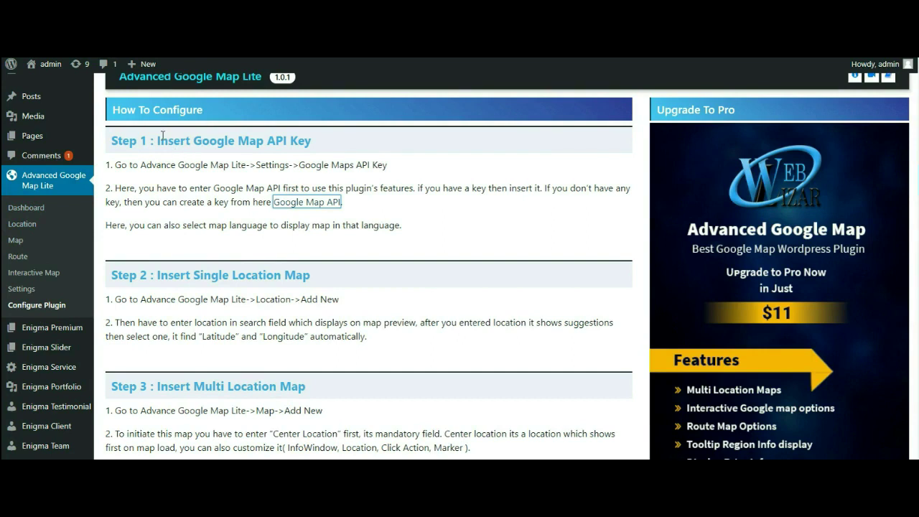
Read the plugin's How To Configure guide from Step 1 to Step 8 and the Upgrade To Pro feature list
{"action": "left_click_drag", "start_coordinate": [113, 110], "coordinate": [207, 117]}
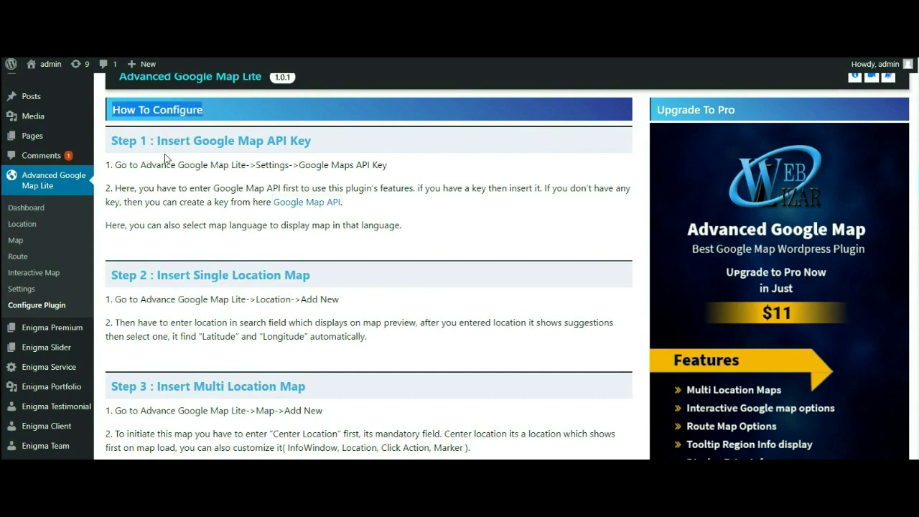
{"action": "left_click_drag", "start_coordinate": [113, 140], "coordinate": [329, 162]}
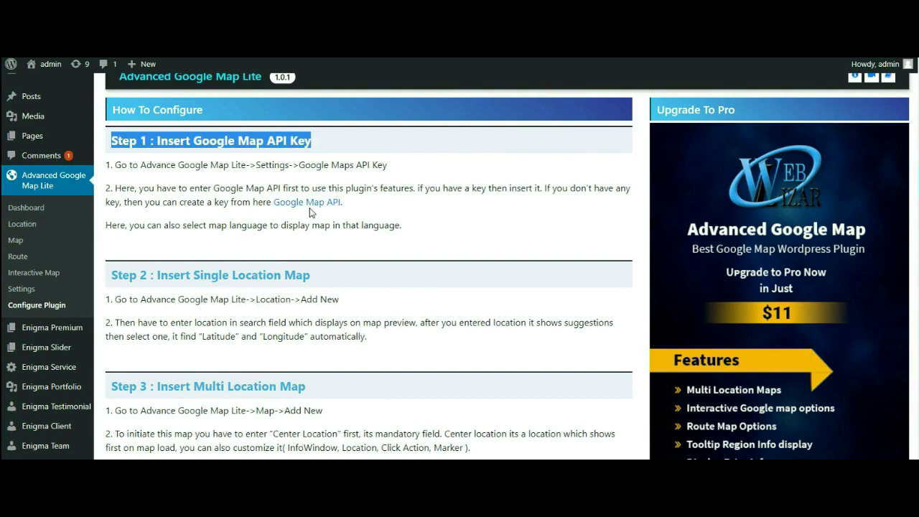
{"action": "left_click_drag", "start_coordinate": [114, 277], "coordinate": [318, 283]}
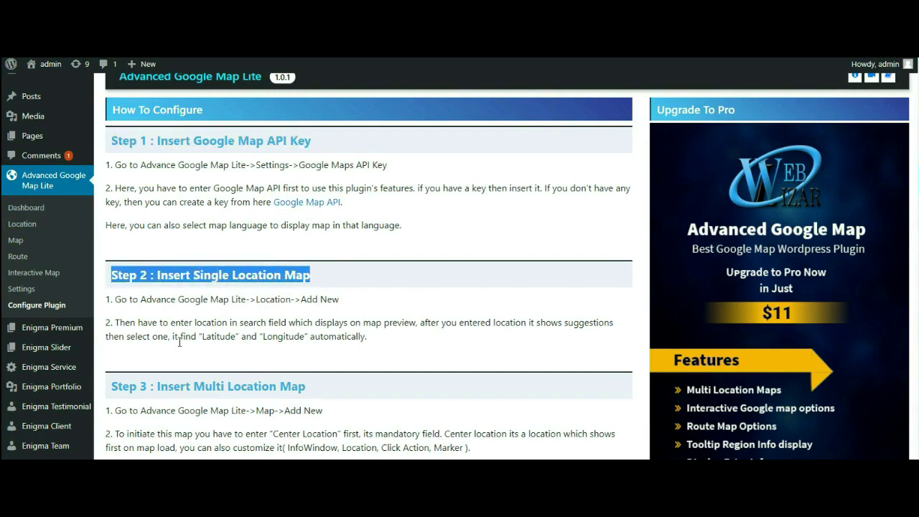
{"action": "left_click_drag", "start_coordinate": [105, 394], "coordinate": [569, 367]}
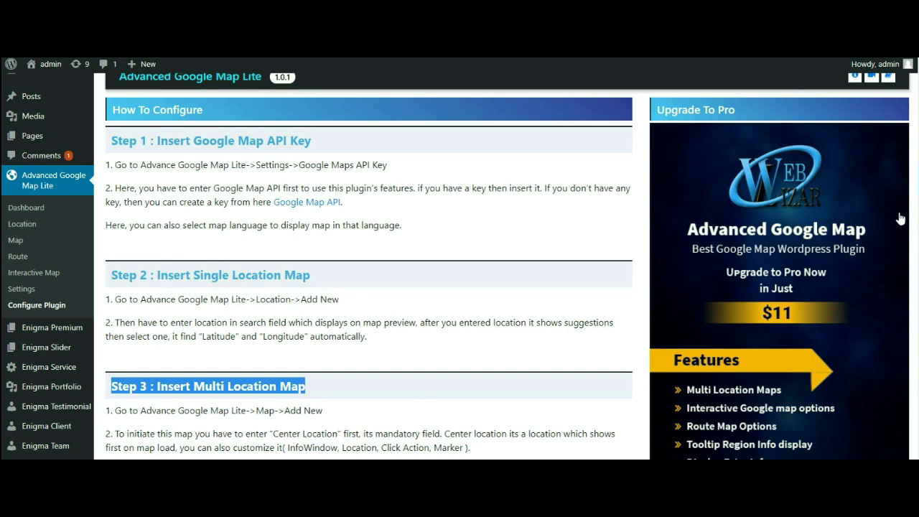
{"action": "scroll", "coordinate": [459, 266], "scroll_direction": "down", "scroll_amount": 5}
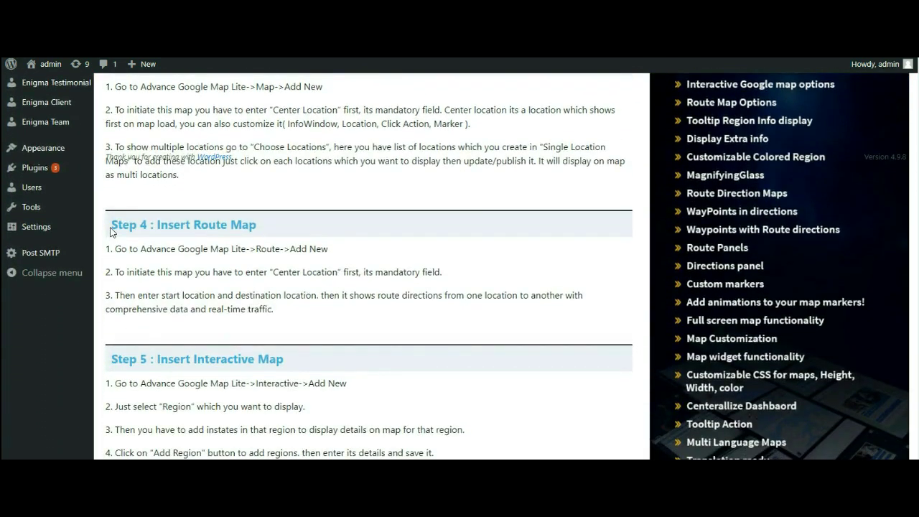
{"action": "left_click_drag", "start_coordinate": [111, 231], "coordinate": [260, 232]}
{"action": "left_click_drag", "start_coordinate": [112, 359], "coordinate": [305, 364]}
{"action": "scroll", "coordinate": [856, 387], "scroll_direction": "down", "scroll_amount": 4}
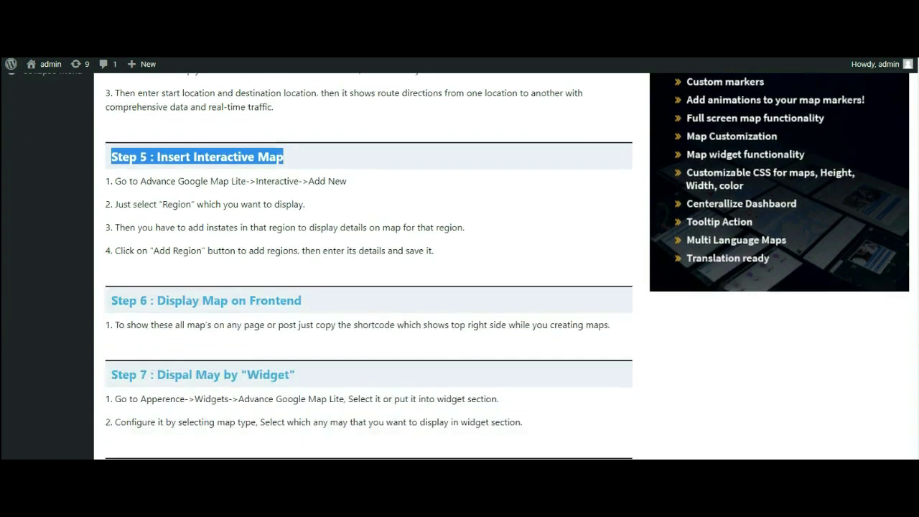
{"action": "left_click_drag", "start_coordinate": [104, 224], "coordinate": [316, 229]}
{"action": "left_click_drag", "start_coordinate": [107, 302], "coordinate": [312, 308]}
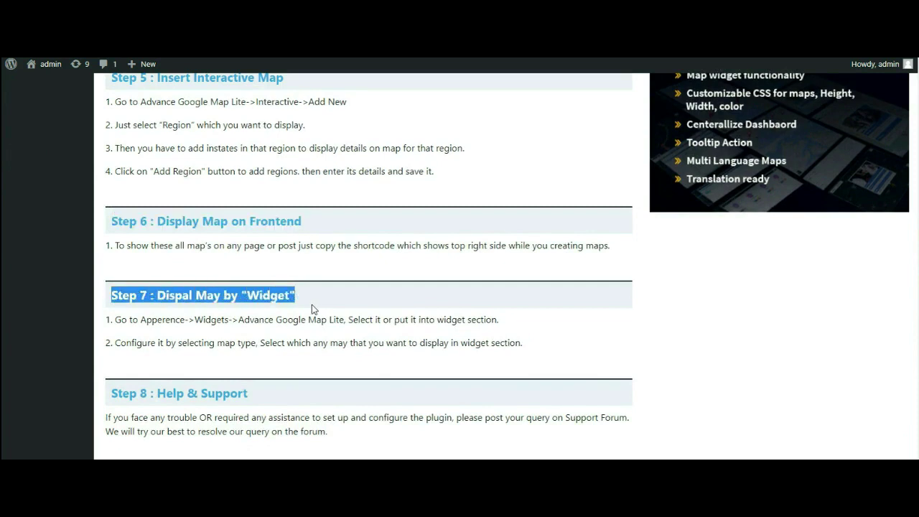
{"action": "left_click_drag", "start_coordinate": [109, 402], "coordinate": [247, 391]}
{"action": "left_click_drag", "start_coordinate": [110, 396], "coordinate": [247, 393]}
{"action": "scroll", "coordinate": [459, 266], "scroll_direction": "up", "scroll_amount": 7}
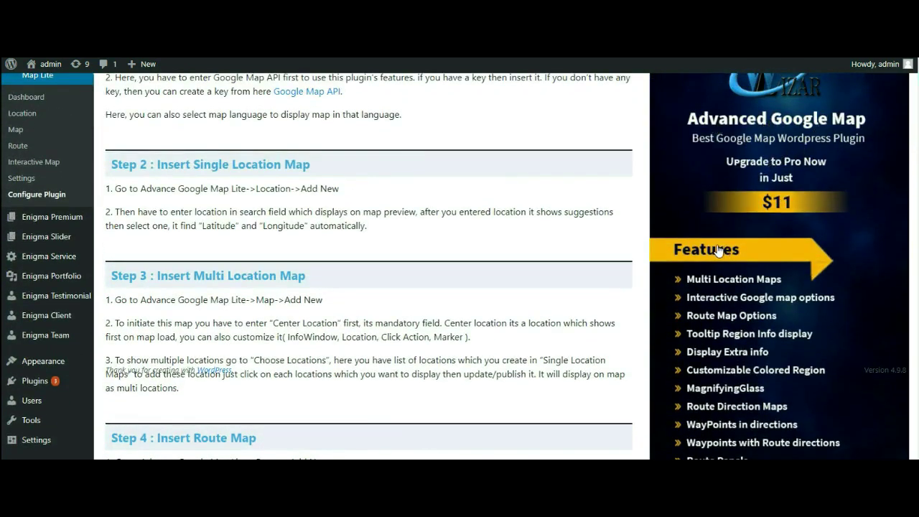
{"action": "scroll", "coordinate": [460, 265], "scroll_direction": "down", "scroll_amount": 3}
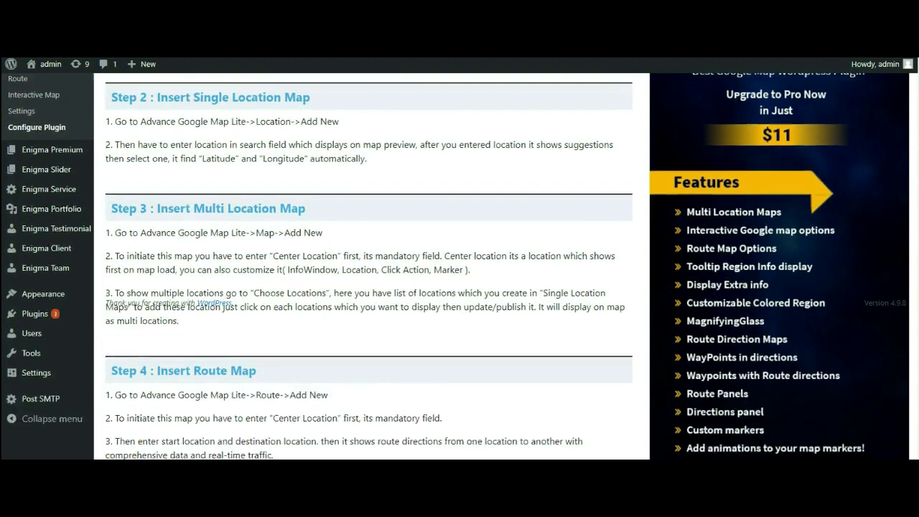
{"action": "scroll", "coordinate": [459, 265], "scroll_direction": "down", "scroll_amount": 1}
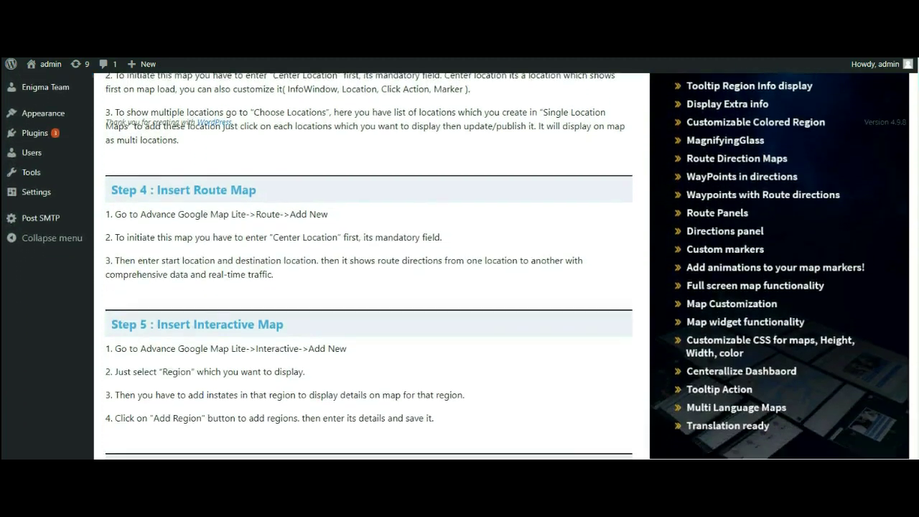
Open the Google Map API page linked in Step 1 of the guide and get started with obtaining an API key
{"action": "scroll", "coordinate": [460, 266], "scroll_direction": "up", "scroll_amount": 5}
{"action": "scroll", "coordinate": [419, 209], "scroll_direction": "up", "scroll_amount": 1}
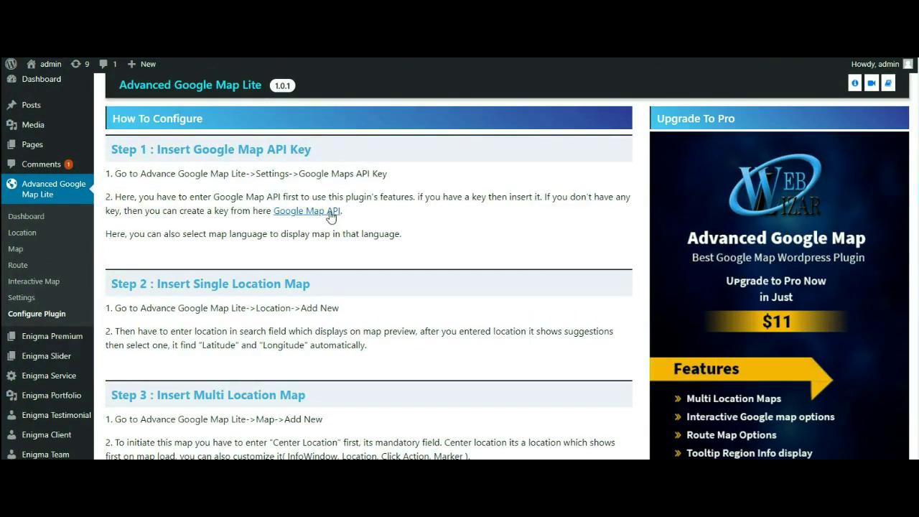
{"action": "left_click", "coordinate": [330, 212]}
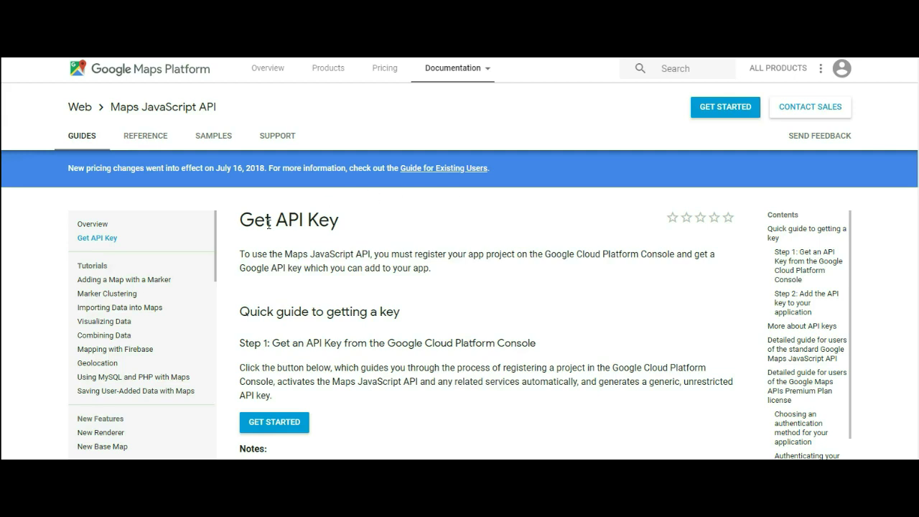
{"action": "scroll", "coordinate": [271, 386], "scroll_direction": "down", "scroll_amount": 4}
{"action": "scroll", "coordinate": [277, 323], "scroll_direction": "up", "scroll_amount": 2}
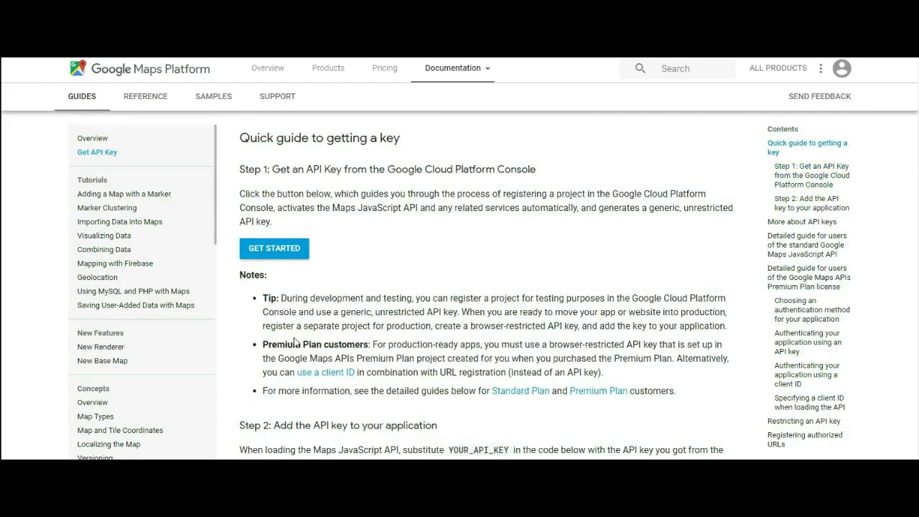
{"action": "left_click", "coordinate": [275, 249]}
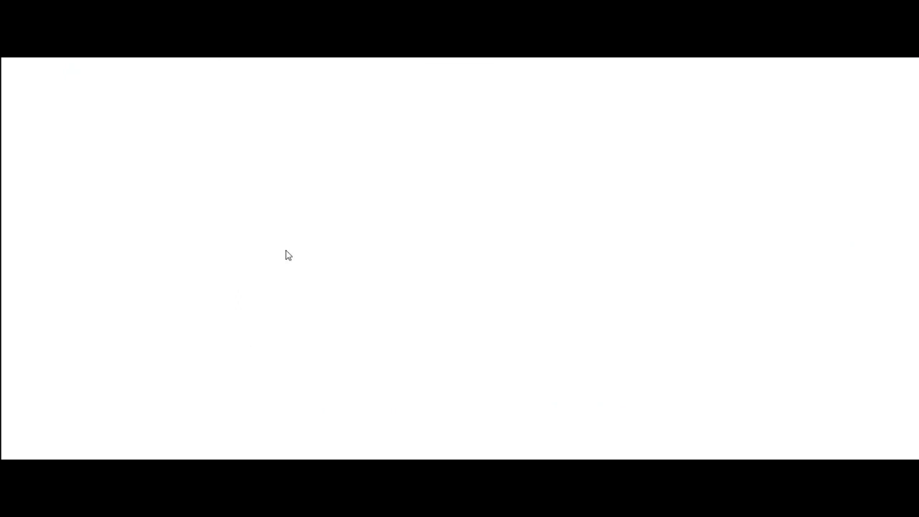
Pick the Maps and Routes products for Google Maps Platform and continue to project selection
{"action": "left_click", "coordinate": [289, 307]}
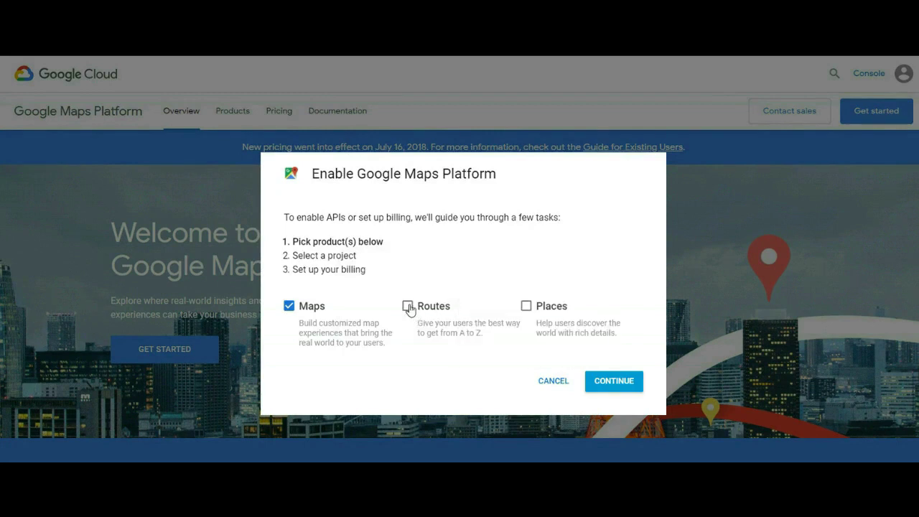
{"action": "left_click", "coordinate": [408, 306]}
{"action": "left_click", "coordinate": [614, 382]}
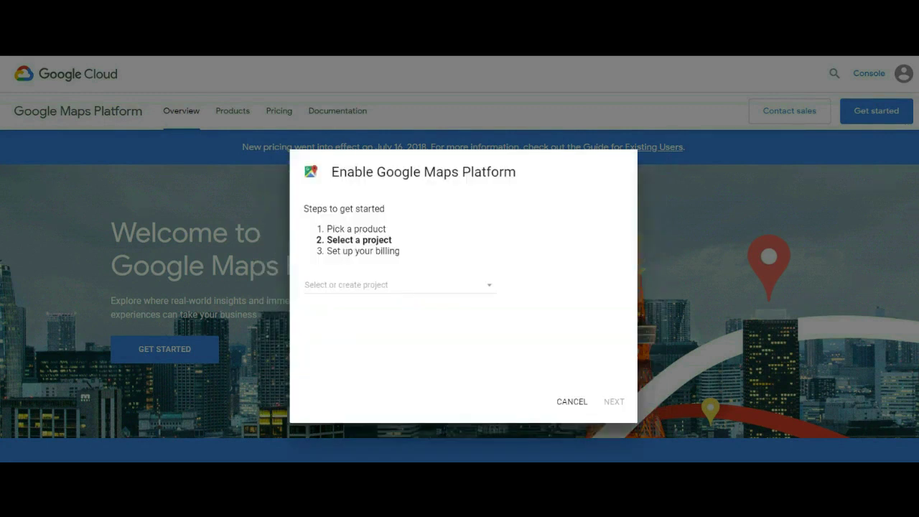
Create a new project named "New Project" and proceed to the billing setup
{"action": "left_click", "coordinate": [325, 286]}
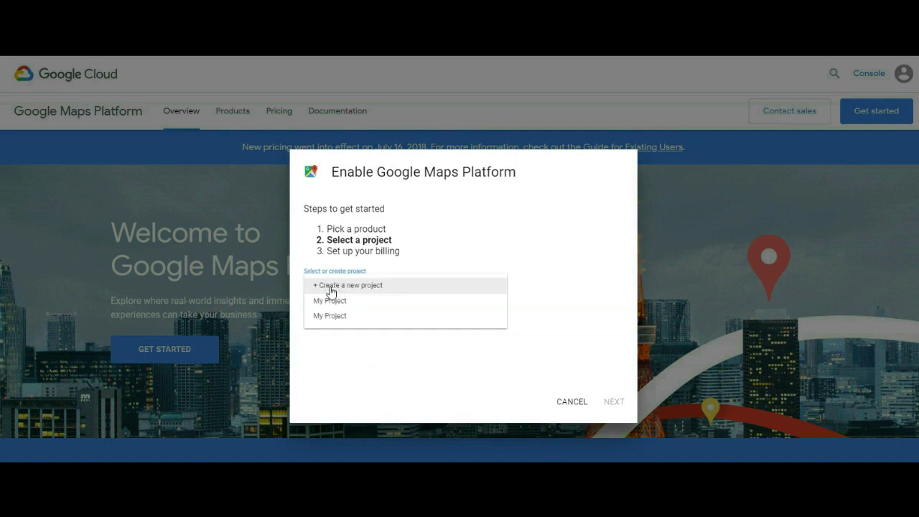
{"action": "left_click", "coordinate": [336, 287]}
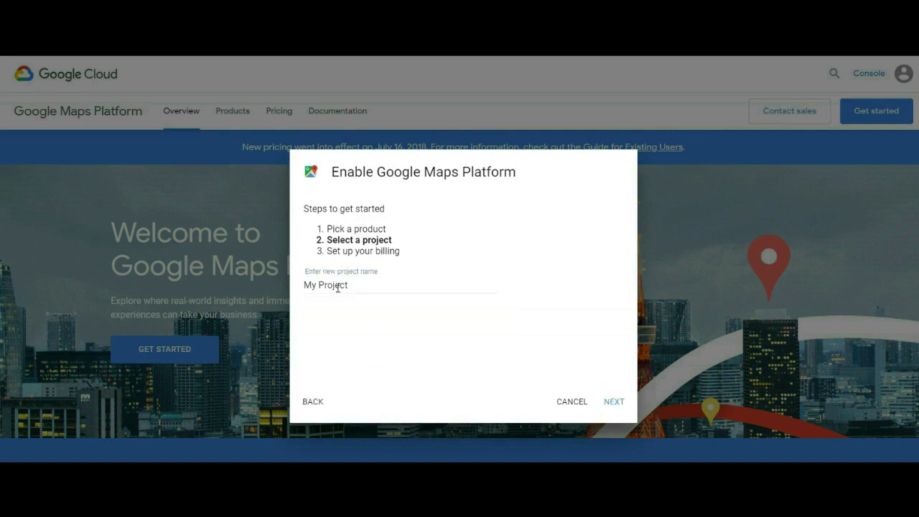
{"action": "triple_click", "coordinate": [348, 283]}
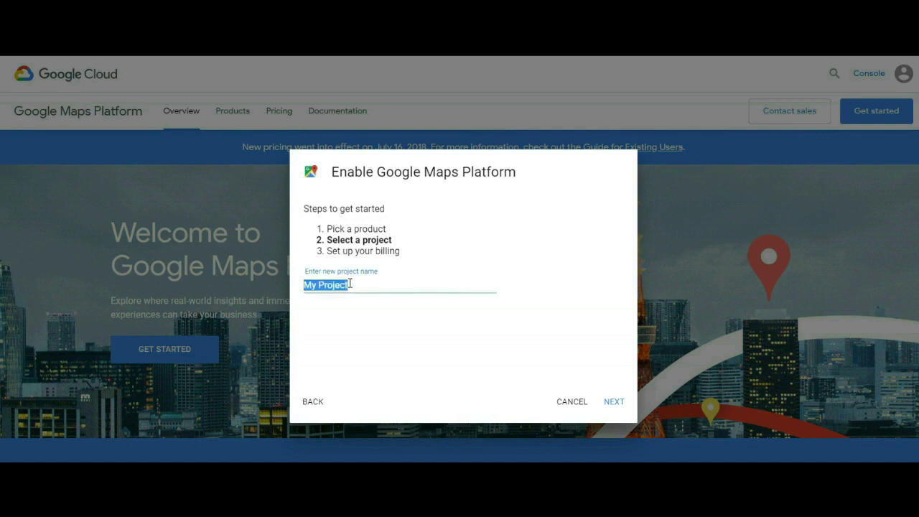
{"action": "type", "text": "New"}
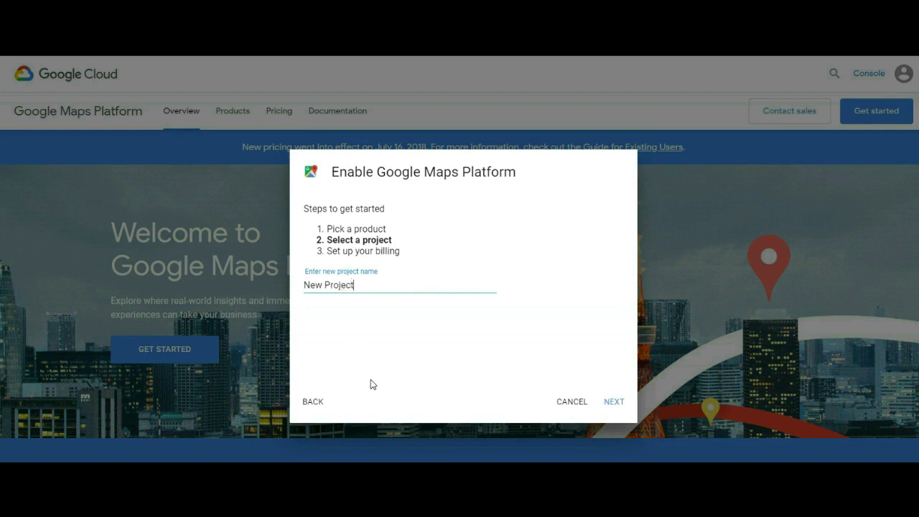
{"action": "left_click", "coordinate": [611, 404]}
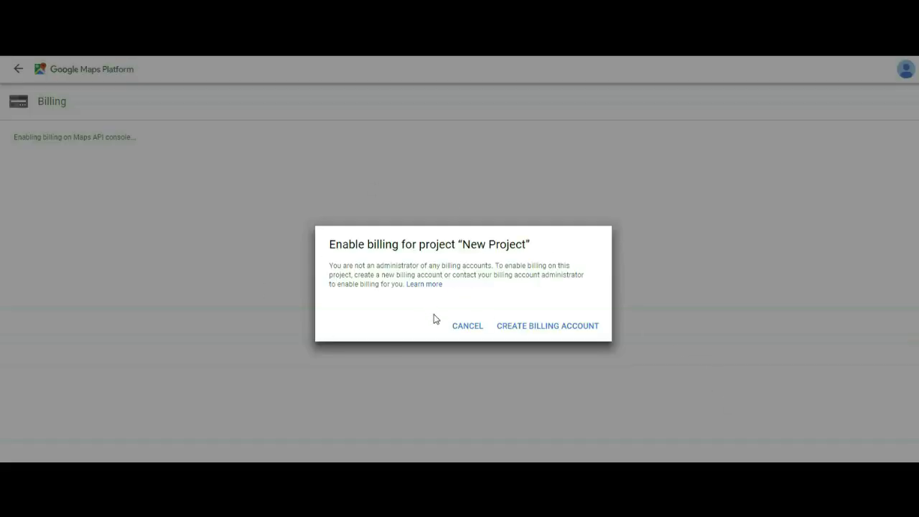
Start creating a billing account for the new project and set its country to India
{"action": "left_click_drag", "start_coordinate": [336, 244], "coordinate": [530, 244]}
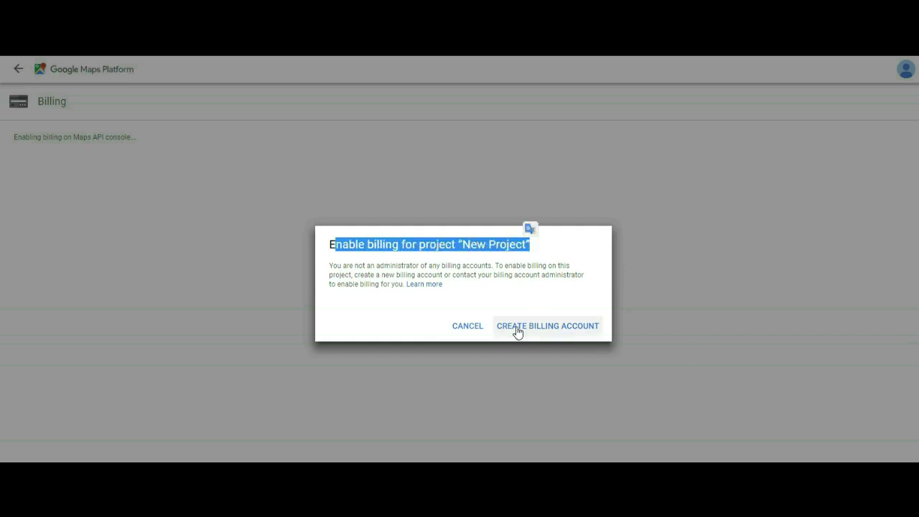
{"action": "left_click", "coordinate": [553, 328]}
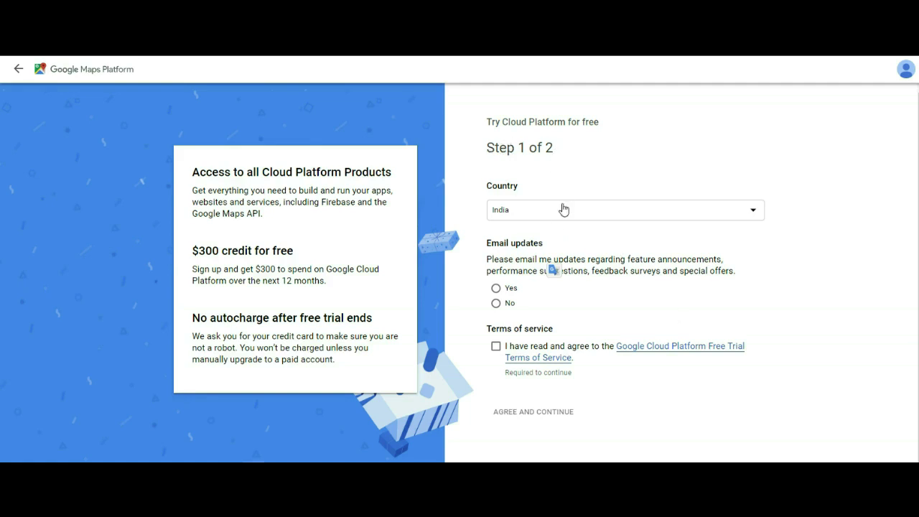
{"action": "left_click", "coordinate": [513, 218]}
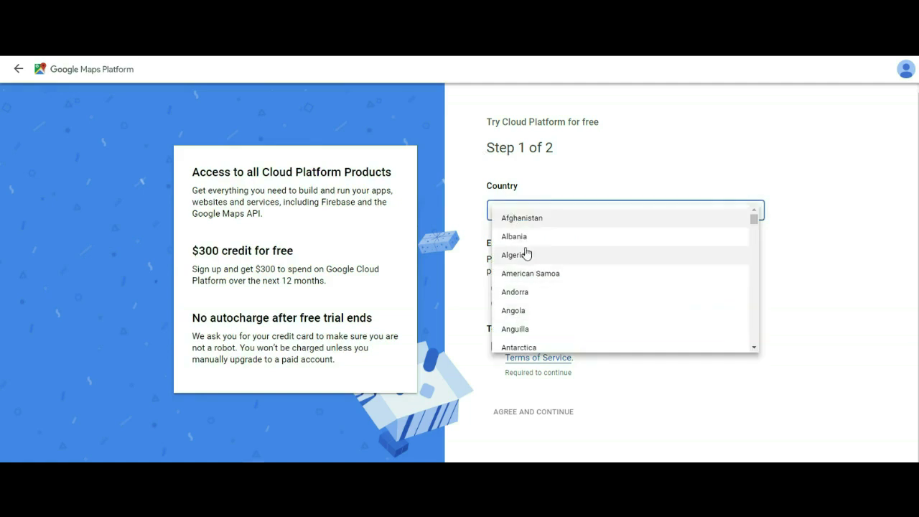
{"action": "type", "text": "india"}
{"action": "key", "text": "Return"}
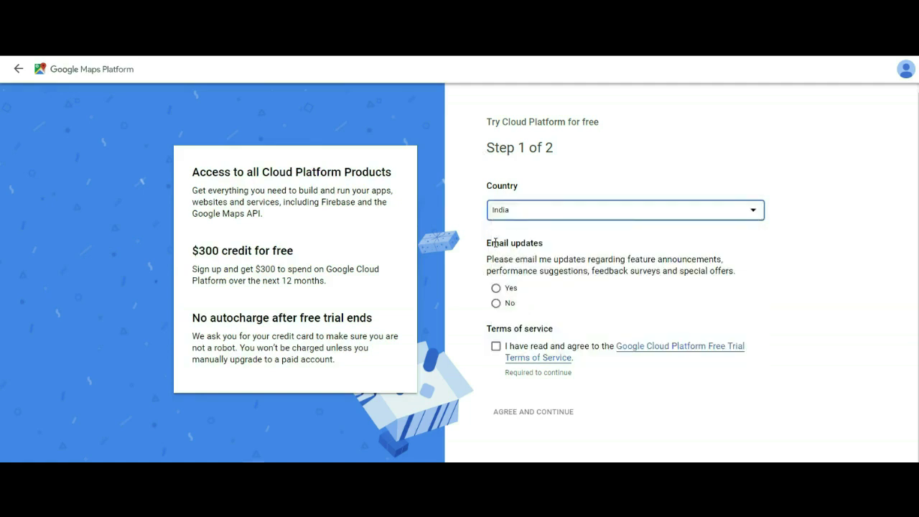
Choose Yes for email updates, accept the Free Trial Terms of Service and continue
{"action": "left_click", "coordinate": [495, 288]}
{"action": "left_click", "coordinate": [495, 302]}
{"action": "left_click", "coordinate": [495, 288]}
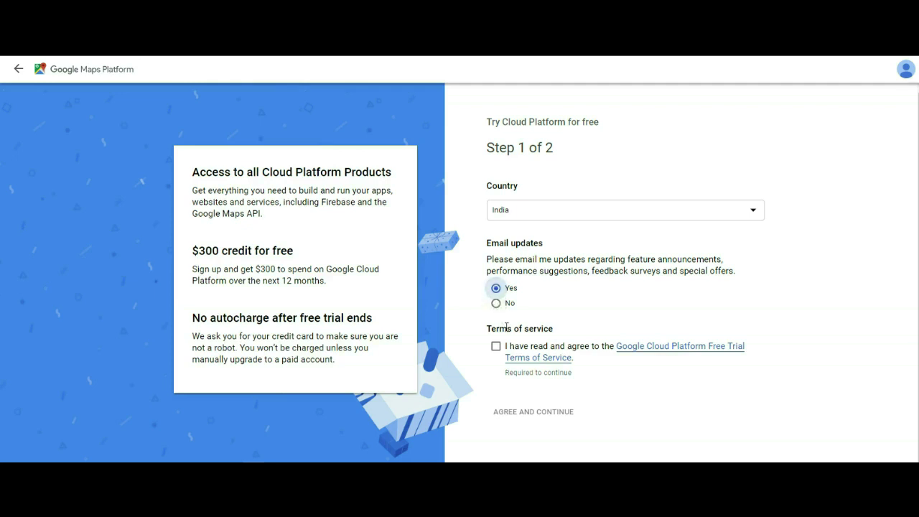
{"action": "left_click", "coordinate": [495, 347]}
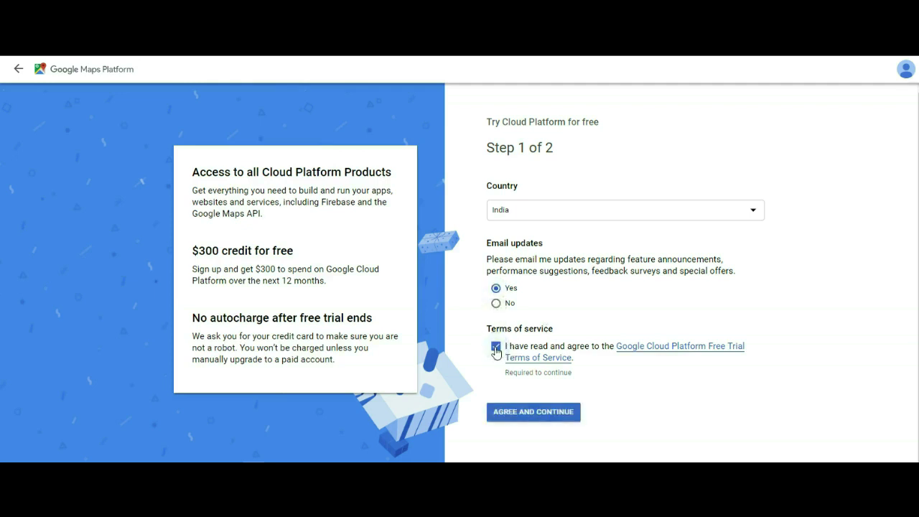
{"action": "left_click", "coordinate": [546, 412]}
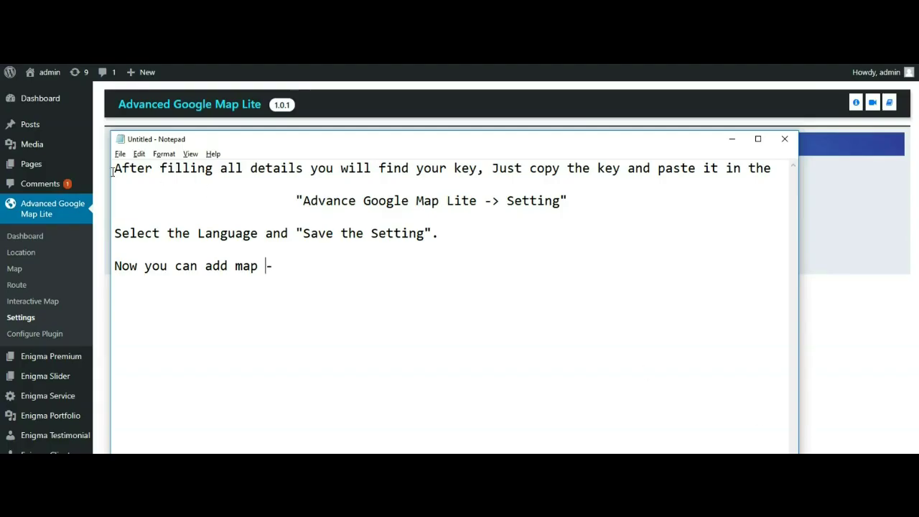
Read the Notepad instructions on copying the key and where in the plugin to paste it
{"action": "left_click_drag", "start_coordinate": [113, 171], "coordinate": [731, 177]}
{"action": "left_click_drag", "start_coordinate": [295, 201], "coordinate": [569, 200]}
{"action": "left_click", "coordinate": [825, 247]}
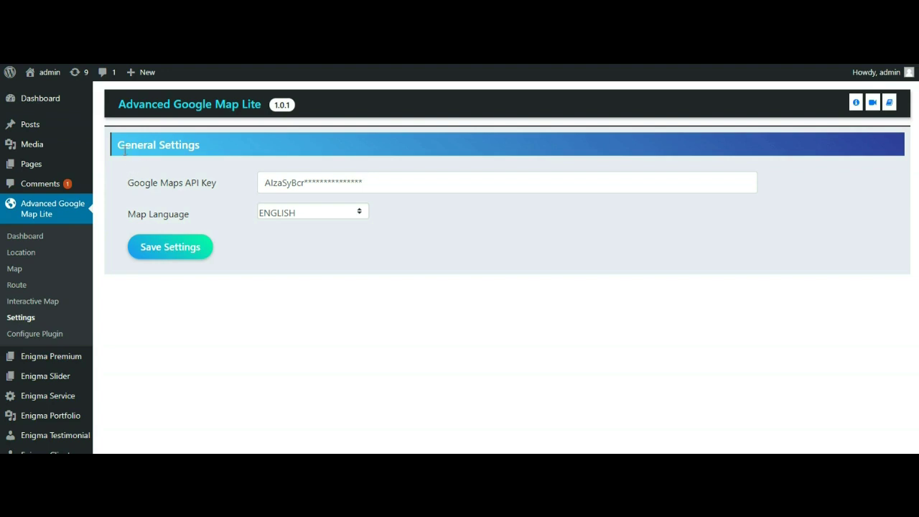
Review the plugin's Google Maps API Key setting and the available Map Language options
{"action": "left_click_drag", "start_coordinate": [124, 182], "coordinate": [217, 184]}
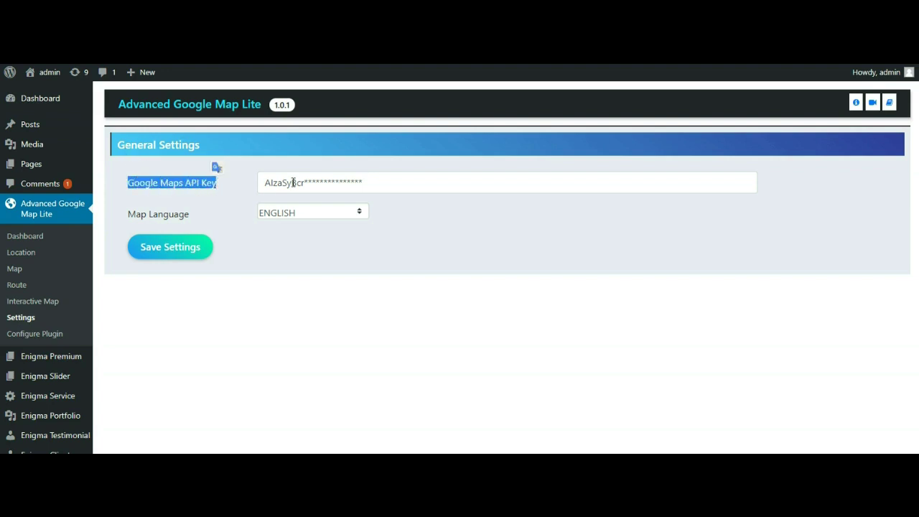
{"action": "left_click_drag", "start_coordinate": [124, 218], "coordinate": [192, 219]}
{"action": "left_click", "coordinate": [283, 212]}
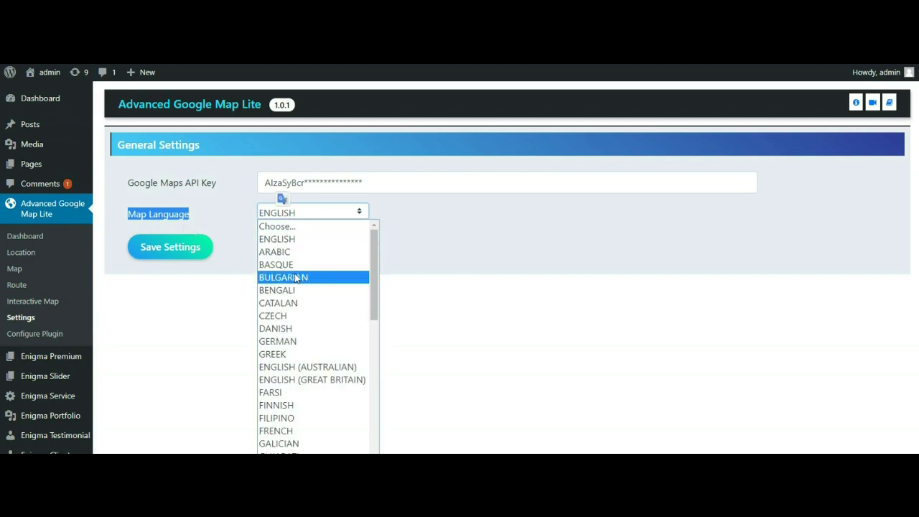
{"action": "left_click", "coordinate": [189, 324]}
{"action": "left_click", "coordinate": [189, 323]}
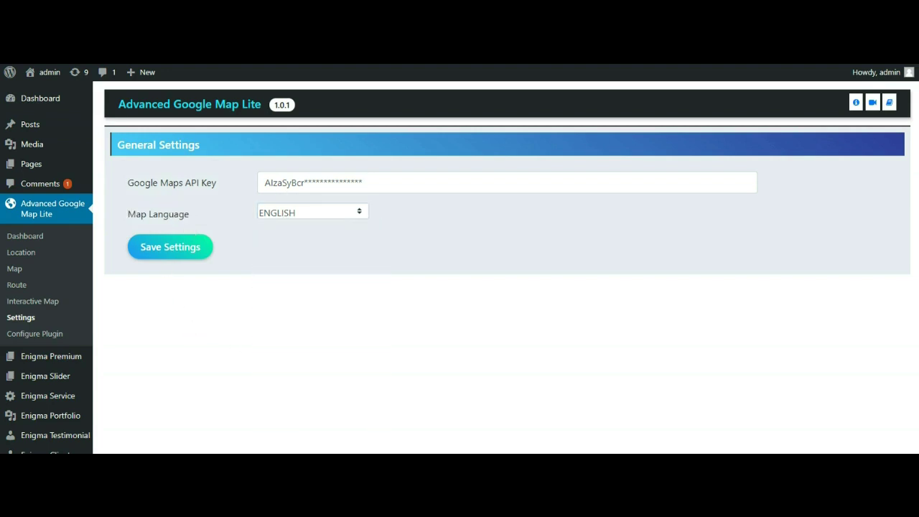
Switch back to Notepad and read the lines about selecting the language, saving the setting and adding a map
{"action": "left_click", "coordinate": [471, 444]}
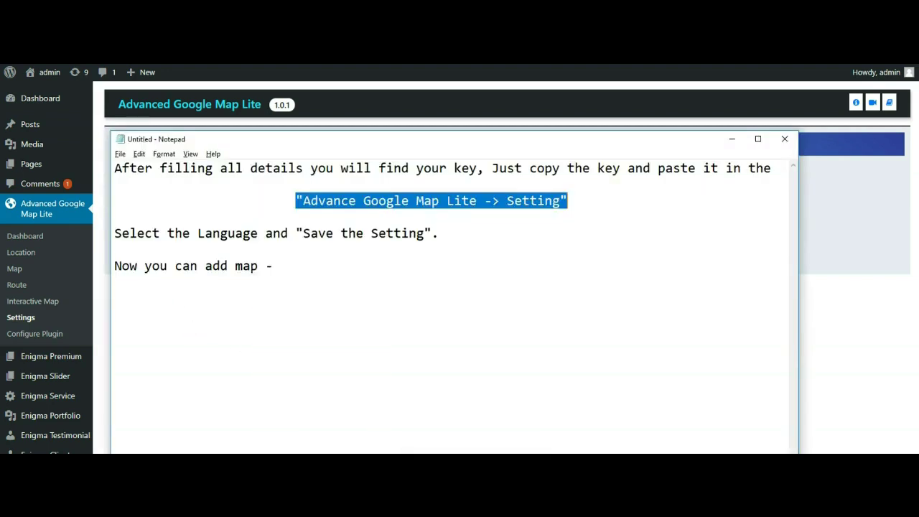
{"action": "left_click", "coordinate": [326, 284]}
{"action": "left_click_drag", "start_coordinate": [114, 234], "coordinate": [439, 234]}
{"action": "left_click_drag", "start_coordinate": [114, 266], "coordinate": [361, 272]}
{"action": "left_click", "coordinate": [874, 275]}
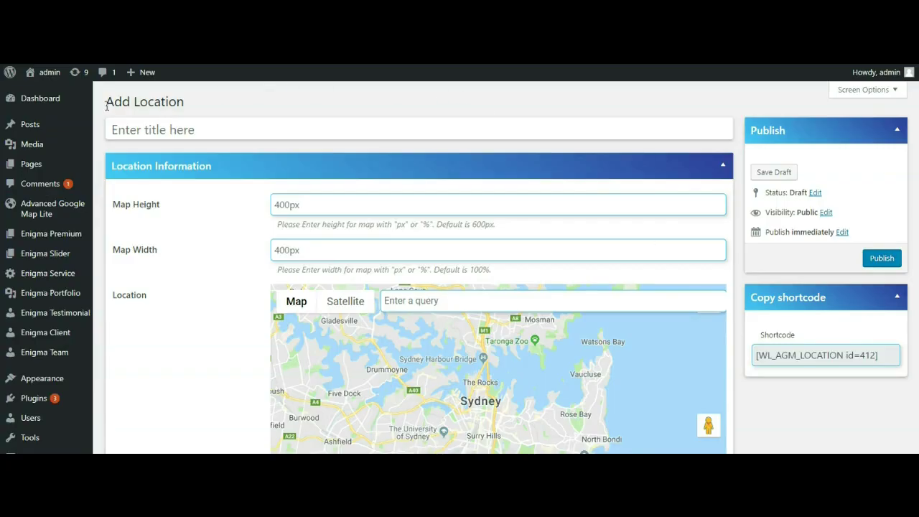
Review the Add Location form's title, Map Height, Map Width and Location map settings
{"action": "left_click_drag", "start_coordinate": [107, 106], "coordinate": [189, 108]}
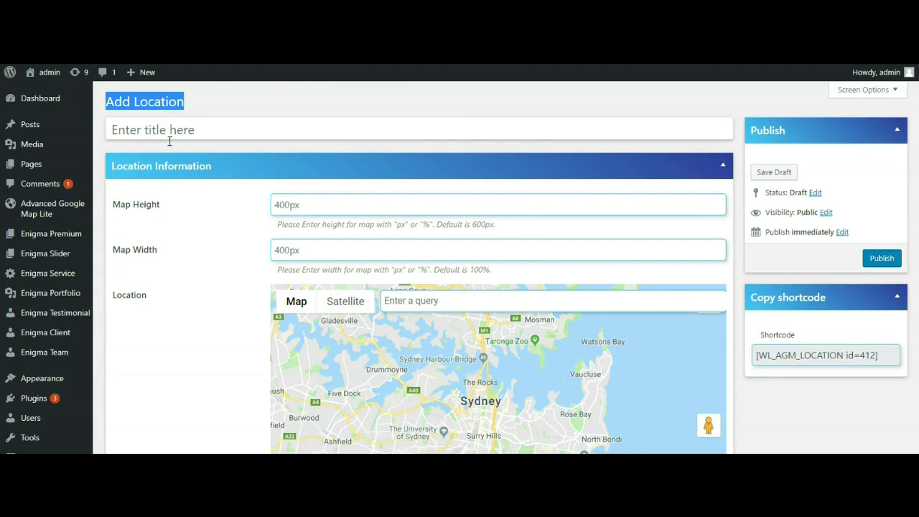
{"action": "left_click", "coordinate": [127, 130]}
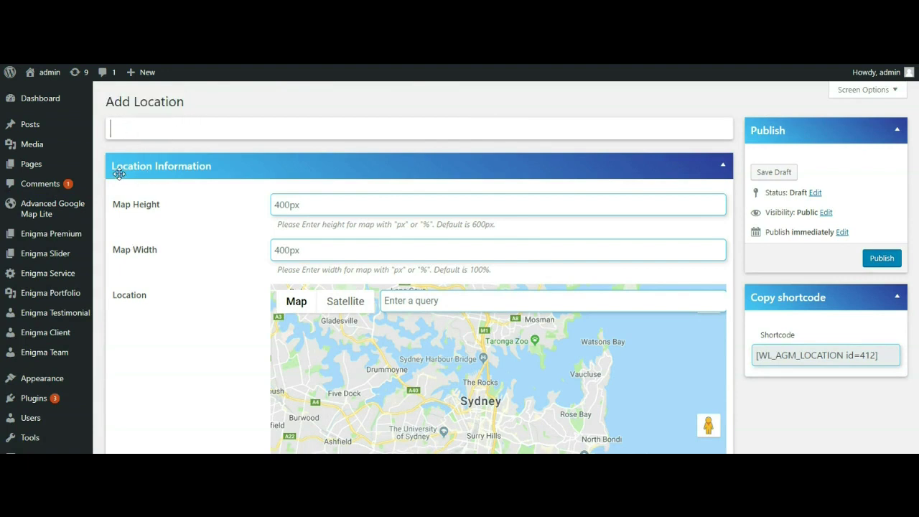
{"action": "left_click", "coordinate": [112, 208]}
{"action": "left_click_drag", "start_coordinate": [113, 208], "coordinate": [160, 208]}
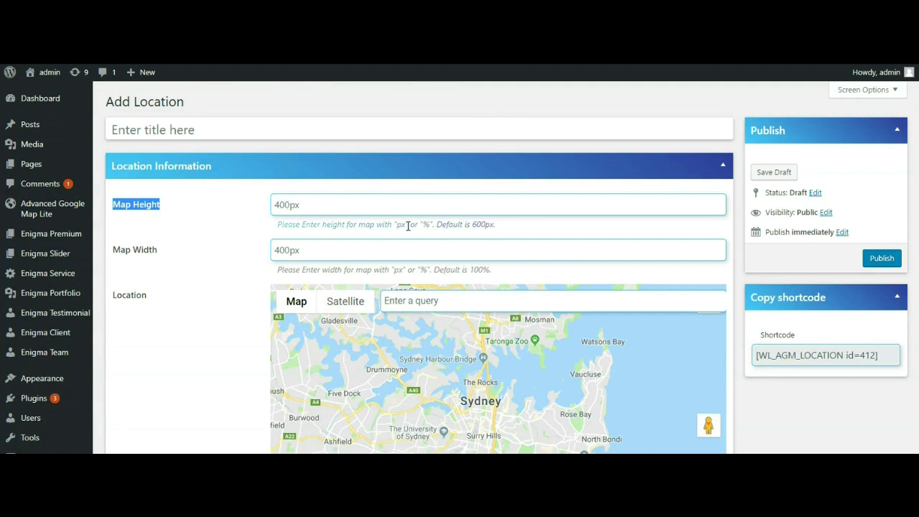
{"action": "left_click_drag", "start_coordinate": [113, 250], "coordinate": [165, 251]}
{"action": "left_click_drag", "start_coordinate": [111, 297], "coordinate": [148, 300]}
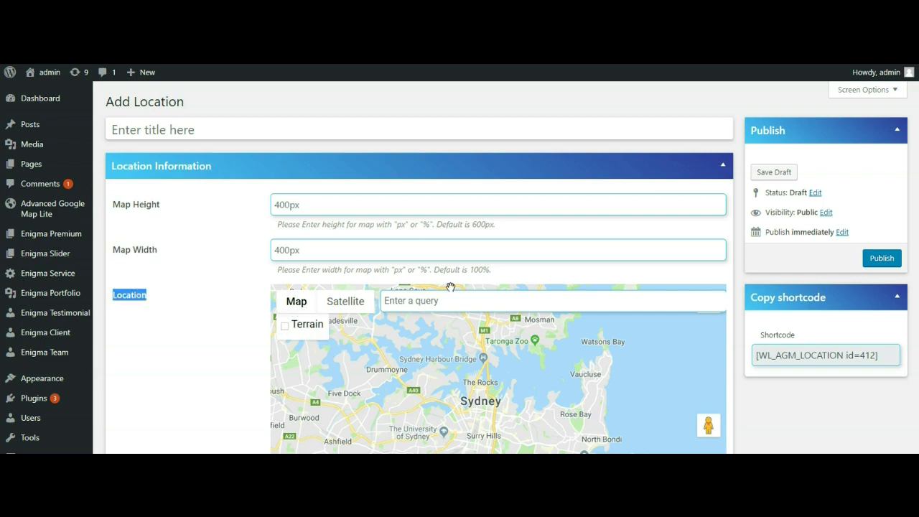
{"action": "scroll", "coordinate": [459, 287], "scroll_direction": "down", "scroll_amount": 4}
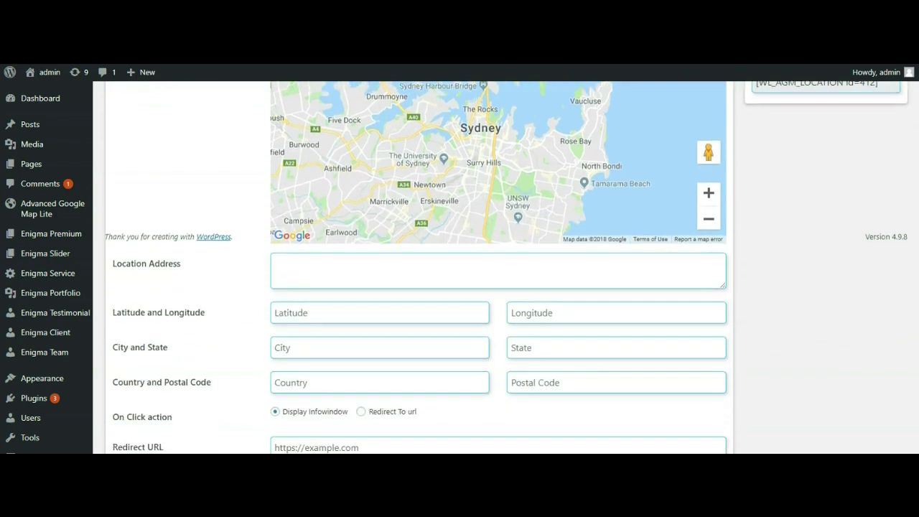
{"action": "scroll", "coordinate": [459, 288], "scroll_direction": "down", "scroll_amount": 3}
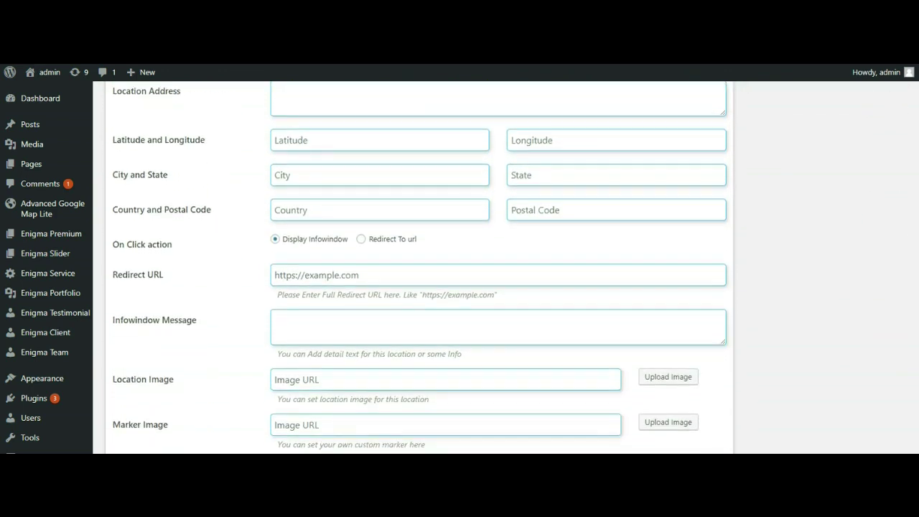
Examine the Location Address, Latitude and Longitude, City and State, and Country and Postal Code fields
{"action": "scroll", "coordinate": [459, 287], "scroll_direction": "up", "scroll_amount": 1}
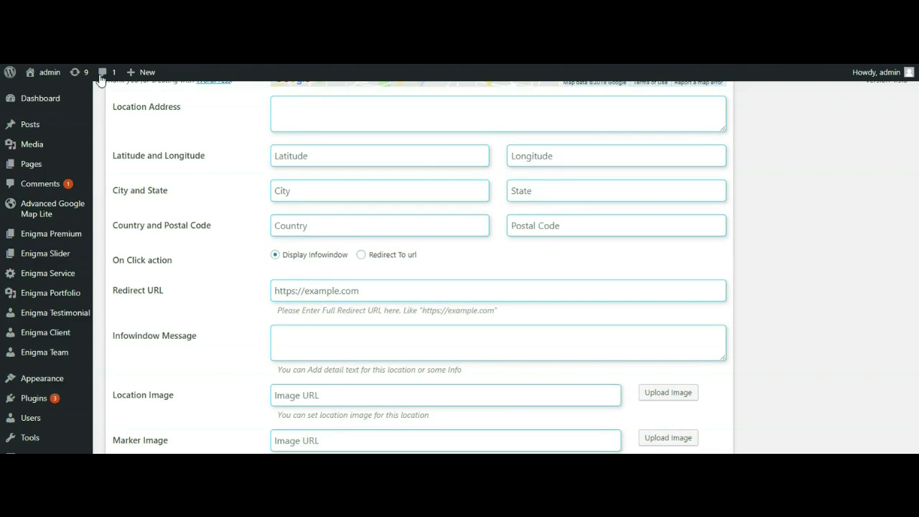
{"action": "left_click_drag", "start_coordinate": [112, 108], "coordinate": [179, 117]}
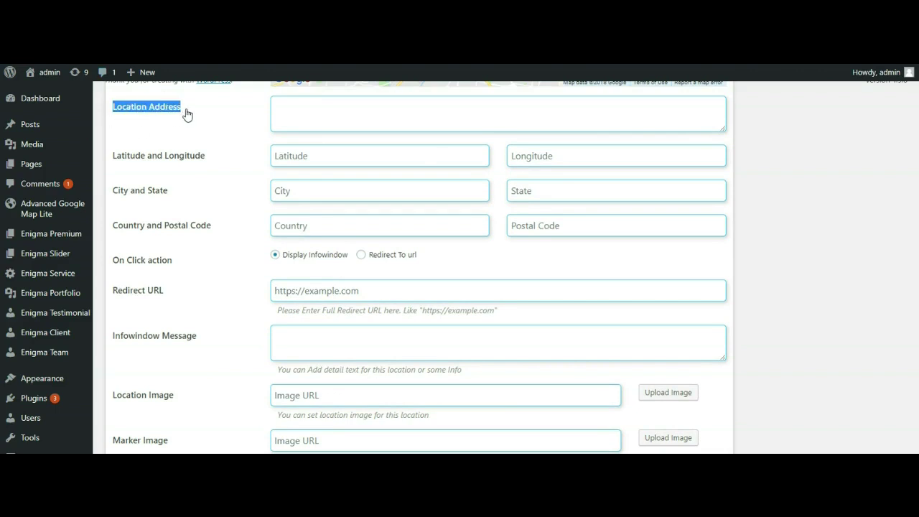
{"action": "left_click_drag", "start_coordinate": [113, 158], "coordinate": [206, 159]}
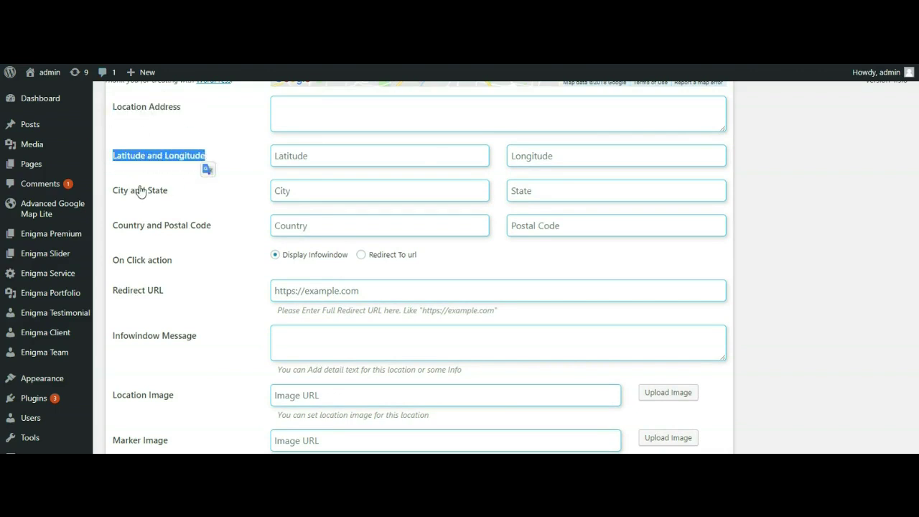
{"action": "left_click", "coordinate": [290, 156]}
{"action": "left_click", "coordinate": [526, 156]}
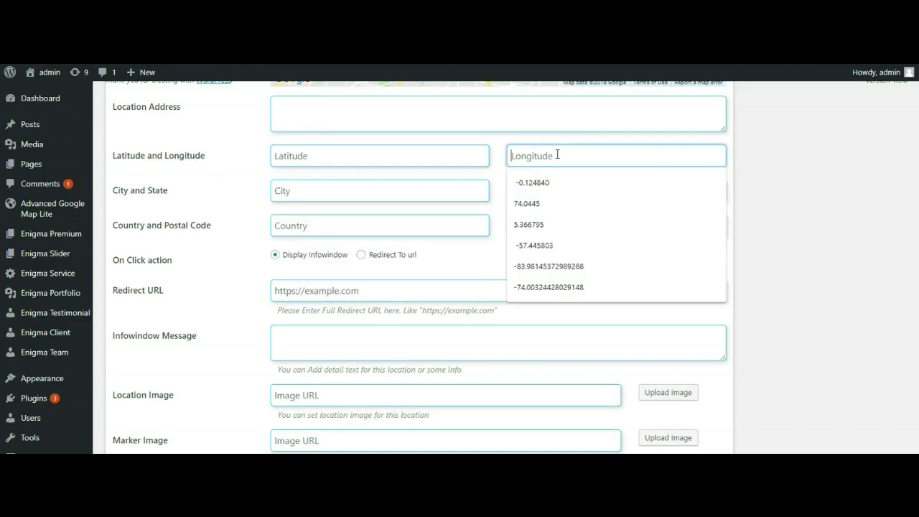
{"action": "left_click_drag", "start_coordinate": [112, 191], "coordinate": [176, 197]}
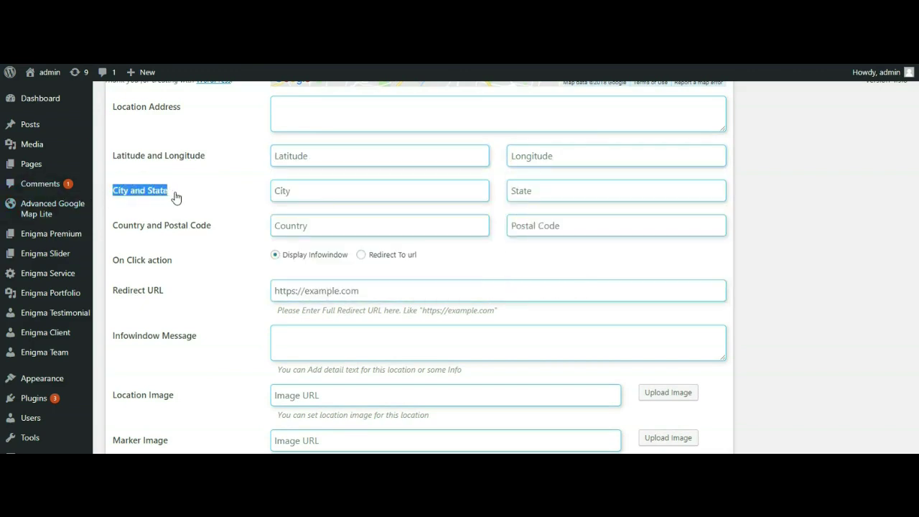
{"action": "left_click", "coordinate": [311, 186]}
{"action": "left_click", "coordinate": [532, 193]}
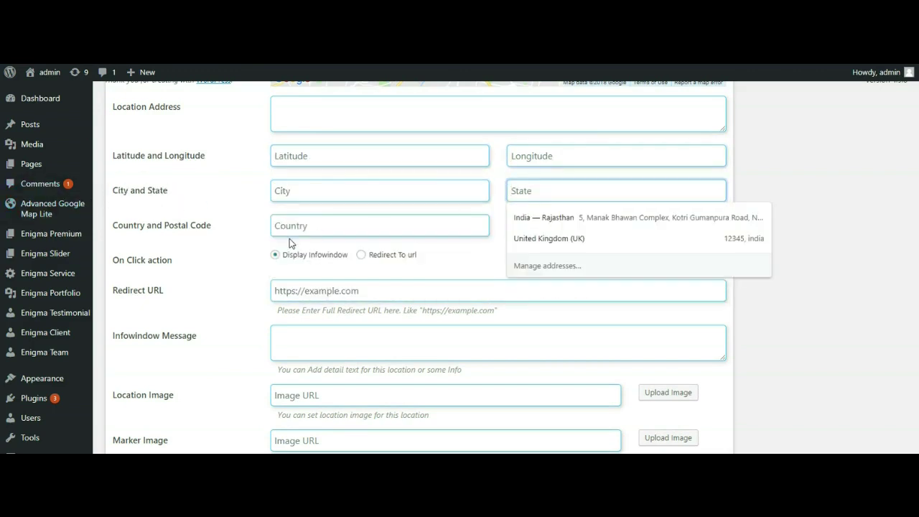
{"action": "left_click_drag", "start_coordinate": [113, 227], "coordinate": [213, 230]}
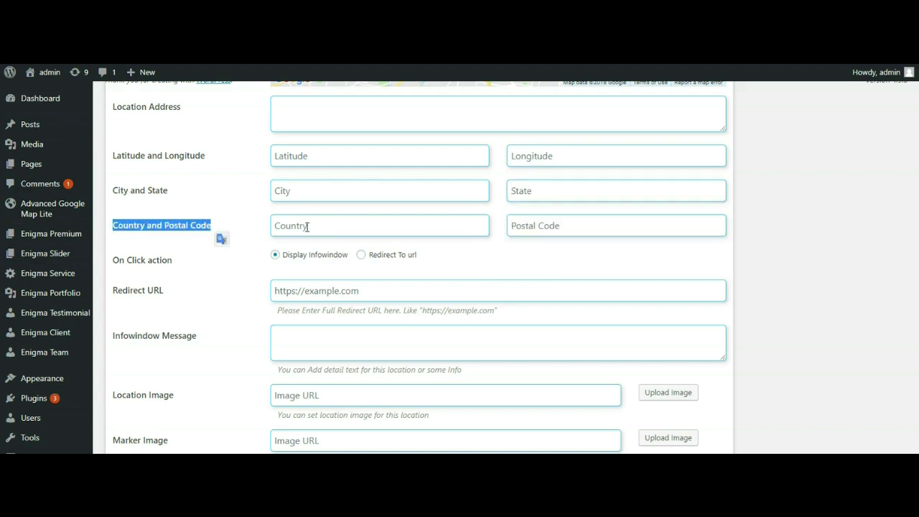
{"action": "left_click", "coordinate": [305, 227]}
{"action": "left_click", "coordinate": [517, 226]}
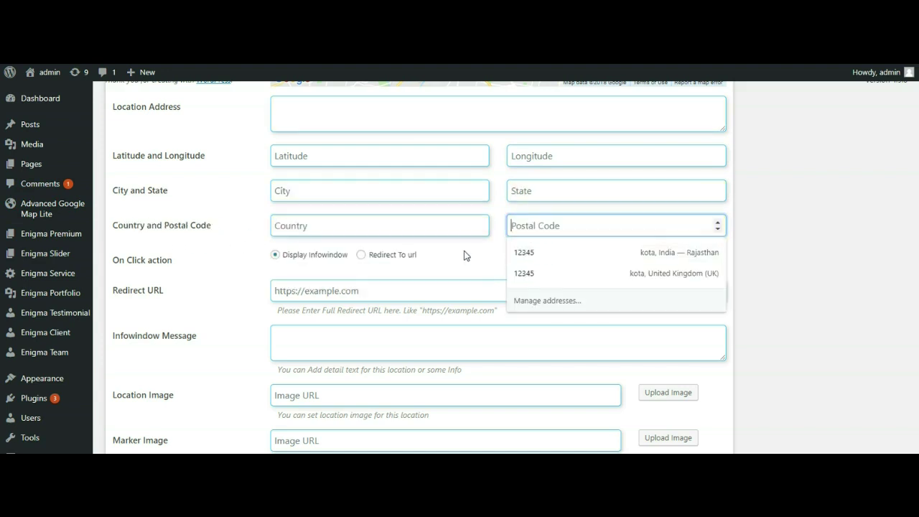
Compare the fields offered by the Redirect To url and Display Infowindow click actions, ending on Display Infowindow
{"action": "left_click", "coordinate": [225, 261]}
{"action": "left_click_drag", "start_coordinate": [114, 265], "coordinate": [168, 265]}
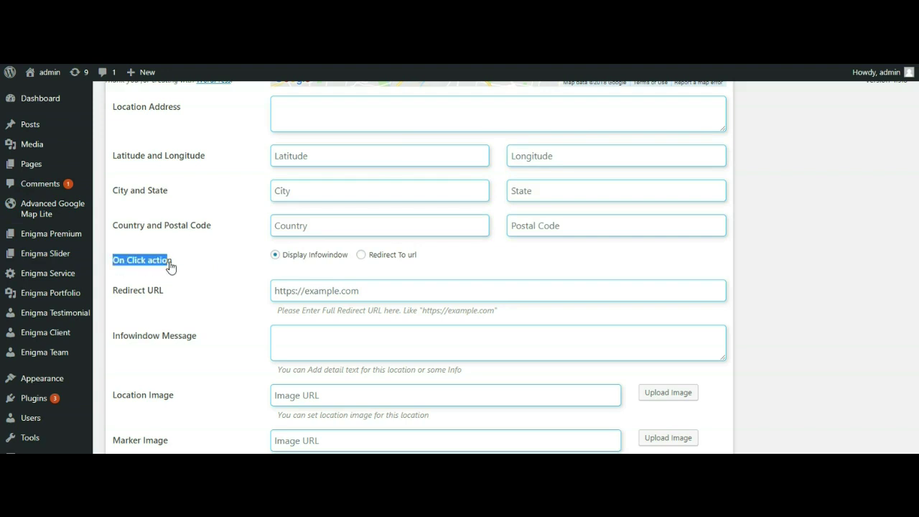
{"action": "left_click", "coordinate": [229, 262]}
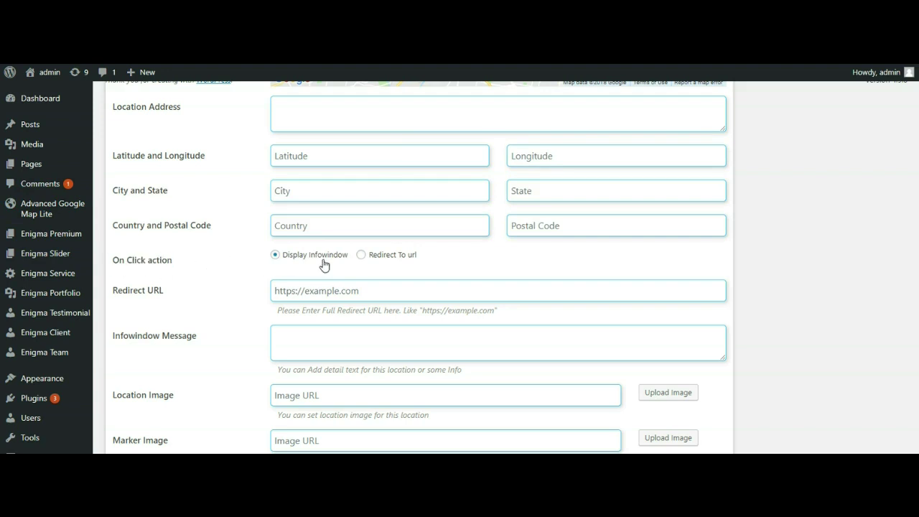
{"action": "left_click", "coordinate": [360, 255]}
{"action": "left_click", "coordinate": [275, 254]}
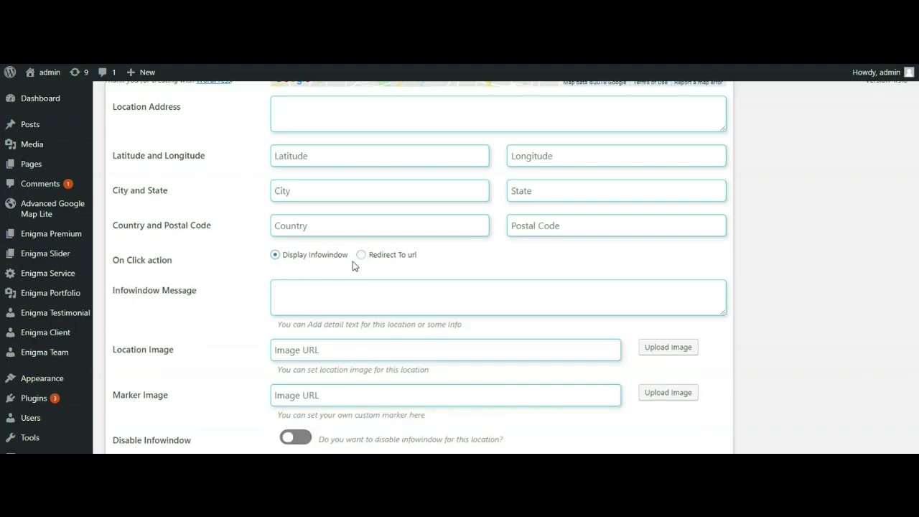
{"action": "left_click", "coordinate": [361, 255]}
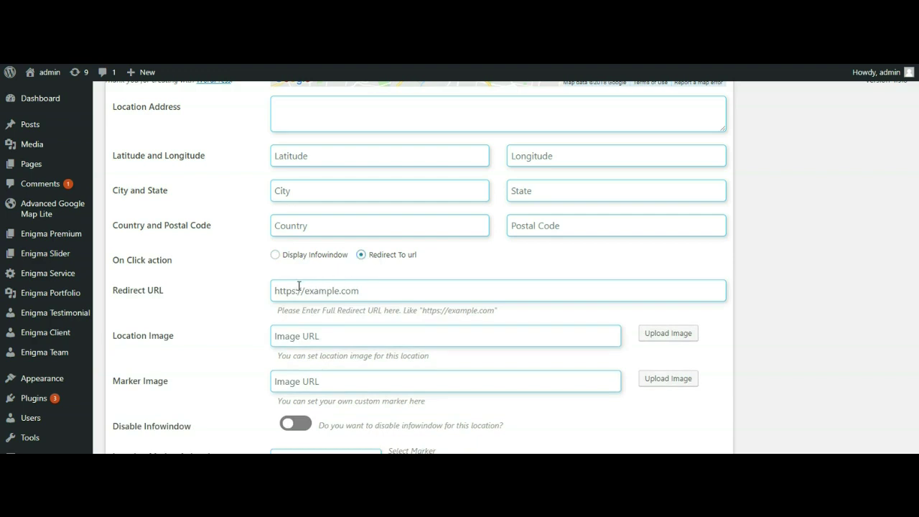
{"action": "left_click_drag", "start_coordinate": [115, 292], "coordinate": [163, 296]}
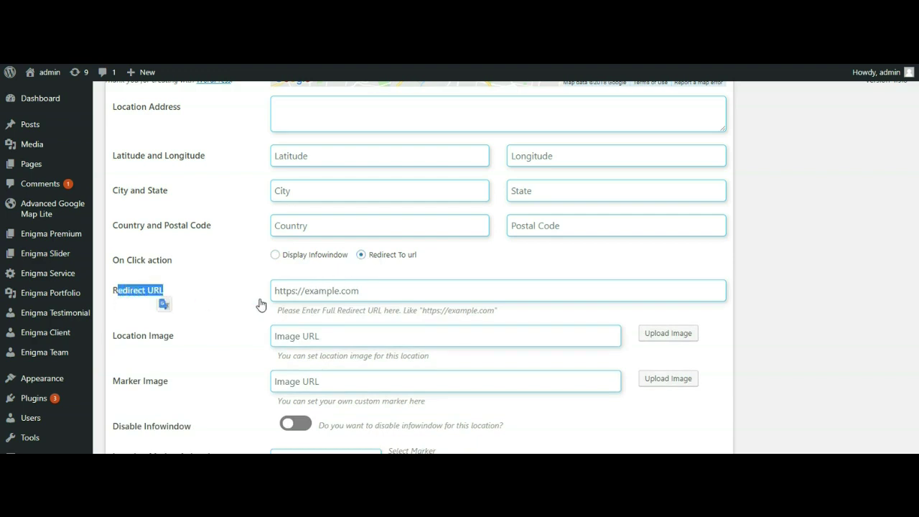
{"action": "left_click", "coordinate": [295, 291]}
{"action": "left_click", "coordinate": [275, 255]}
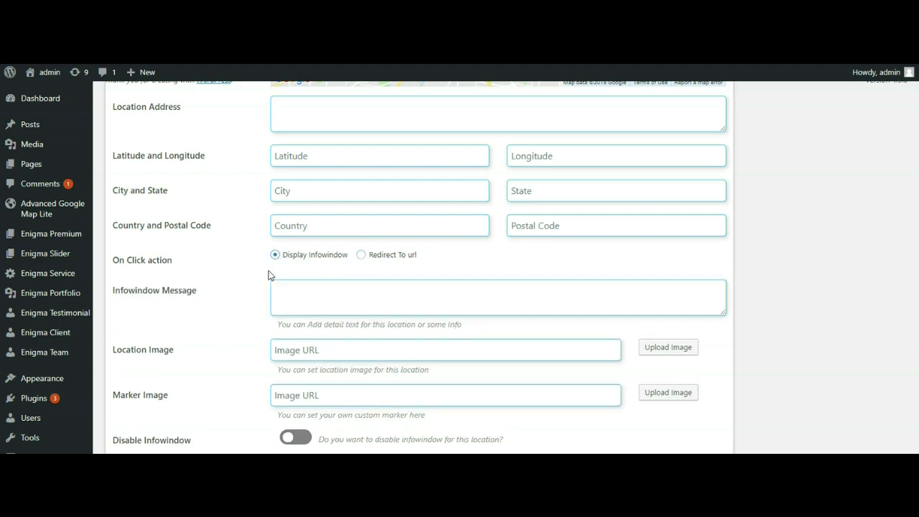
Examine the Infowindow Message, Location Image, Marker Image and Disable Infowindow options, trying the disable switch and reverting it
{"action": "left_click_drag", "start_coordinate": [119, 296], "coordinate": [240, 297]}
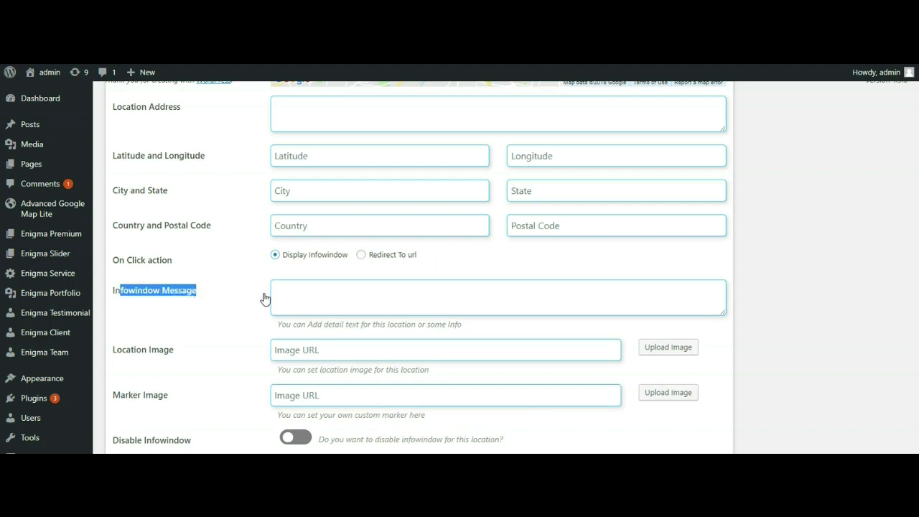
{"action": "left_click", "coordinate": [289, 290]}
{"action": "left_click", "coordinate": [175, 347]}
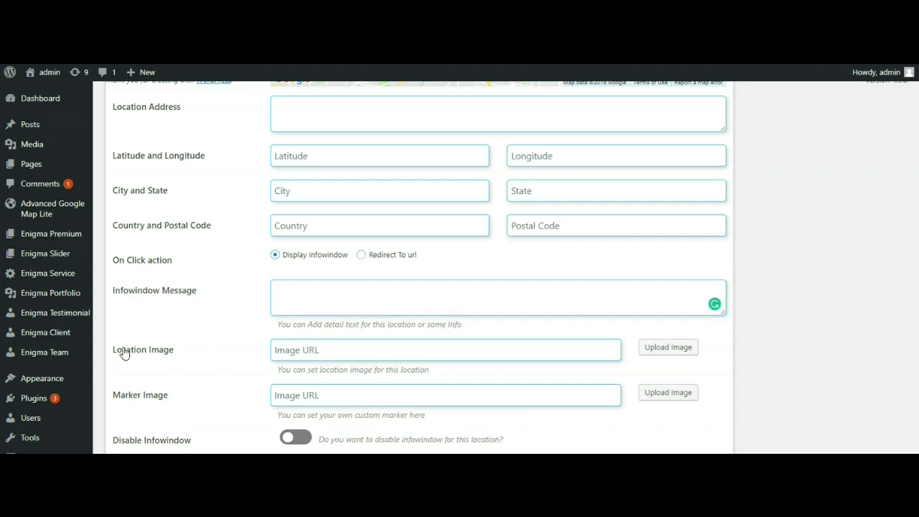
{"action": "left_click_drag", "start_coordinate": [113, 352], "coordinate": [275, 358]}
{"action": "left_click", "coordinate": [293, 350]}
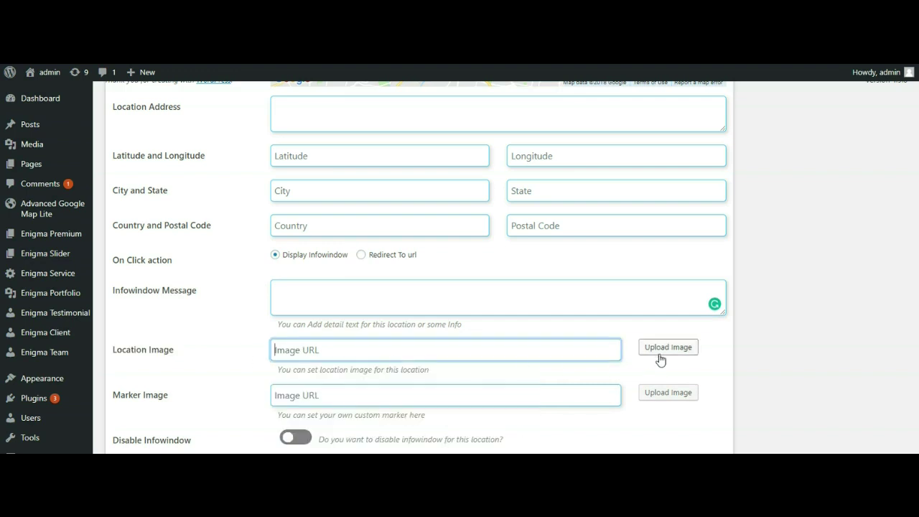
{"action": "scroll", "coordinate": [659, 353], "scroll_direction": "down", "scroll_amount": 2}
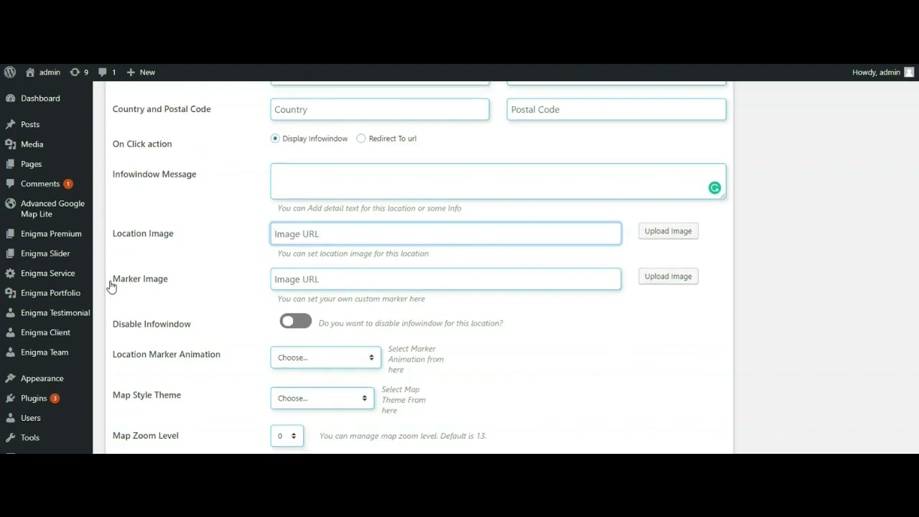
{"action": "left_click_drag", "start_coordinate": [112, 281], "coordinate": [166, 286]}
{"action": "left_click", "coordinate": [304, 279]}
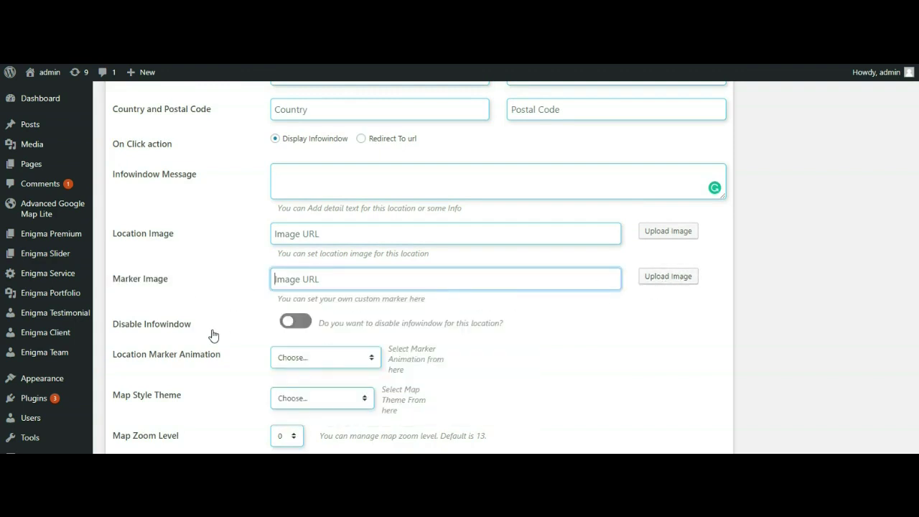
{"action": "left_click_drag", "start_coordinate": [109, 326], "coordinate": [191, 330]}
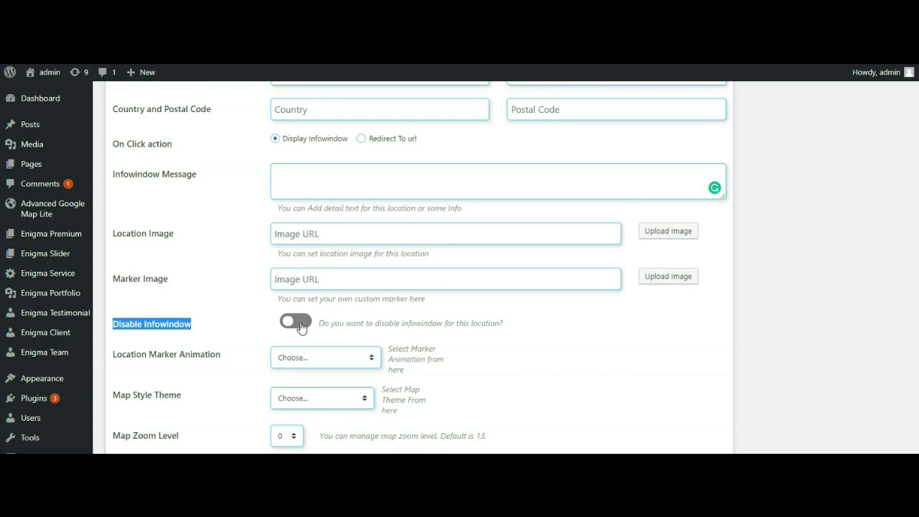
{"action": "left_click", "coordinate": [304, 327]}
{"action": "left_click", "coordinate": [303, 327]}
Set the Location Marker Animation to Bounce
{"action": "mouse_move", "coordinate": [112, 358]}
{"action": "left_mouse_down"}
{"action": "mouse_move", "coordinate": [211, 359]}
{"action": "mouse_move", "coordinate": [311, 375]}
{"action": "left_mouse_up"}
{"action": "scroll", "coordinate": [325, 363], "scroll_direction": "down", "scroll_amount": 1}
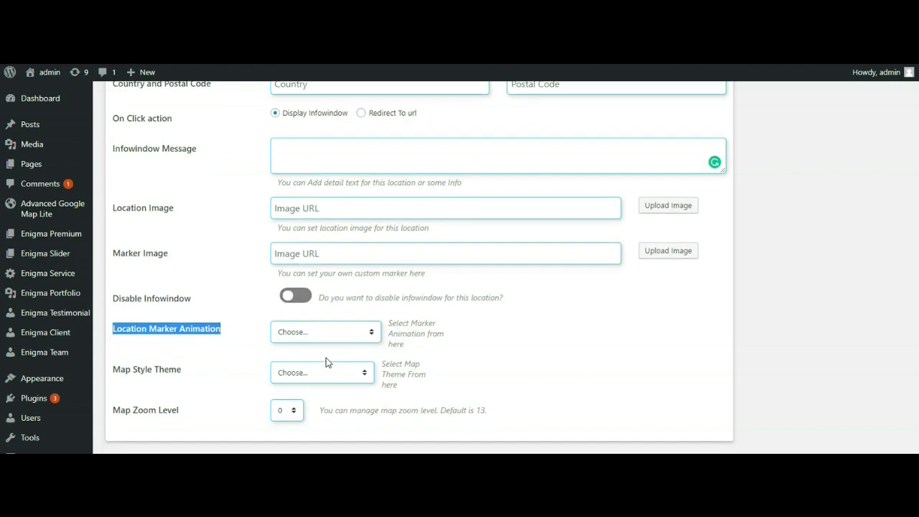
{"action": "left_click", "coordinate": [328, 337]}
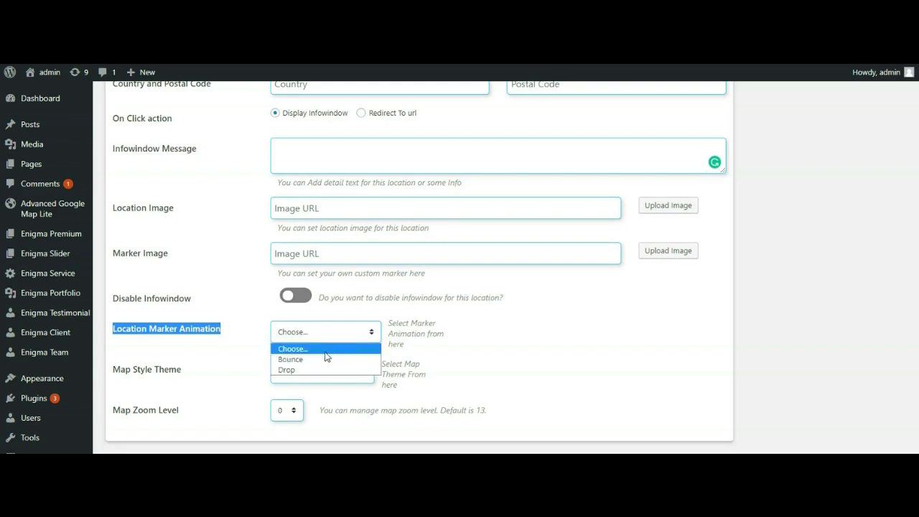
{"action": "left_click", "coordinate": [289, 361]}
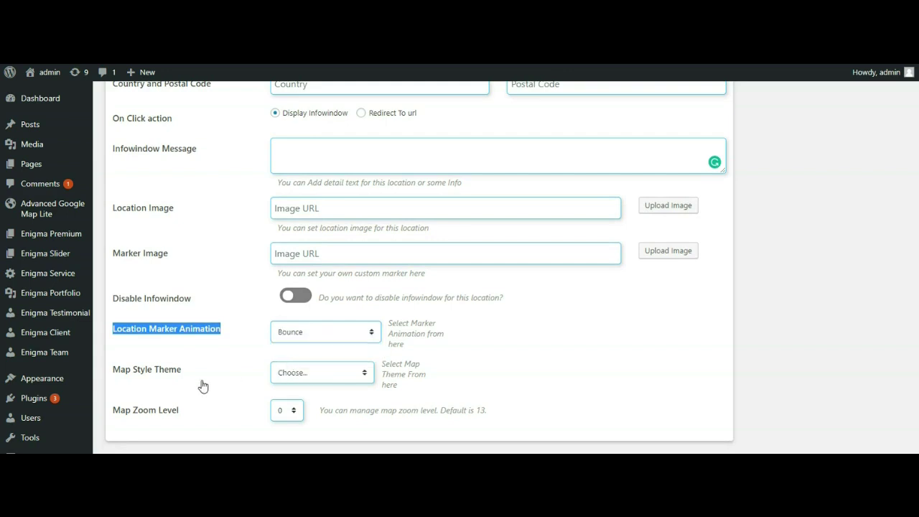
Review the available Map Style Theme options and set the theme to Silver
{"action": "left_click_drag", "start_coordinate": [112, 373], "coordinate": [327, 388]}
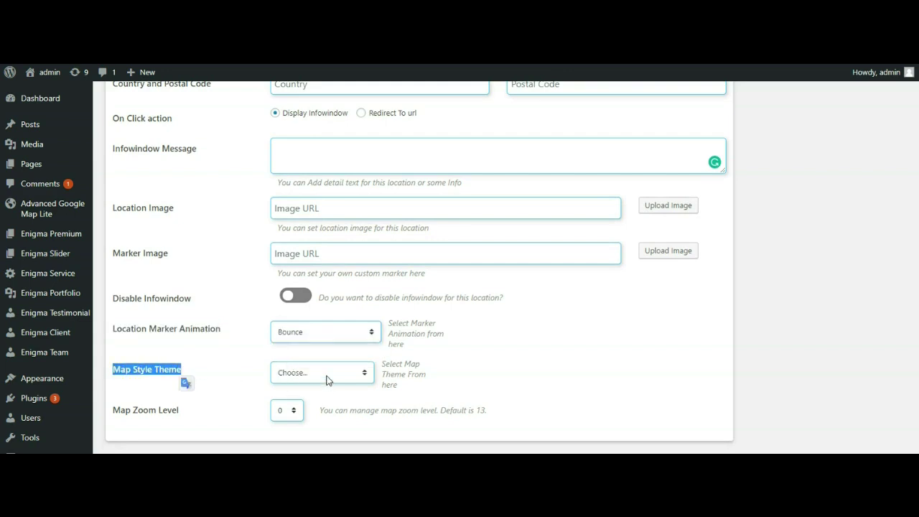
{"action": "left_click", "coordinate": [327, 373]}
{"action": "left_click", "coordinate": [327, 379]}
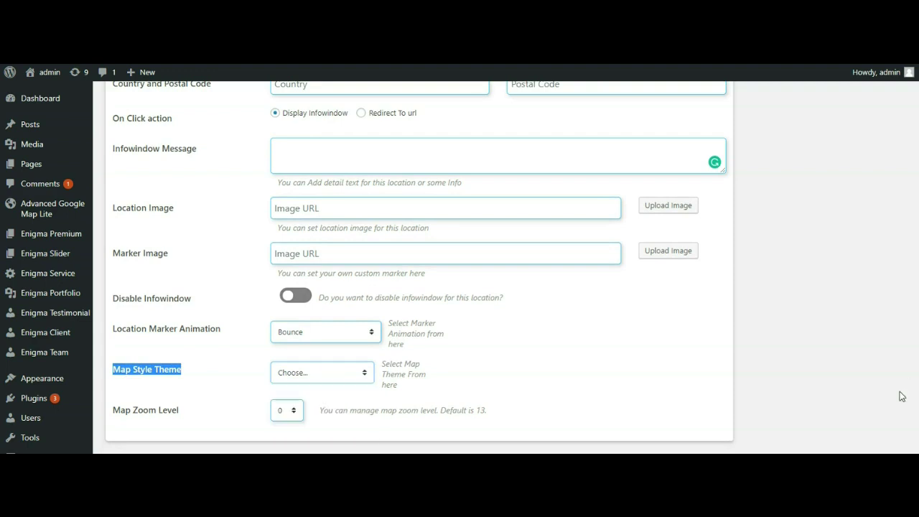
{"action": "left_click", "coordinate": [304, 380]}
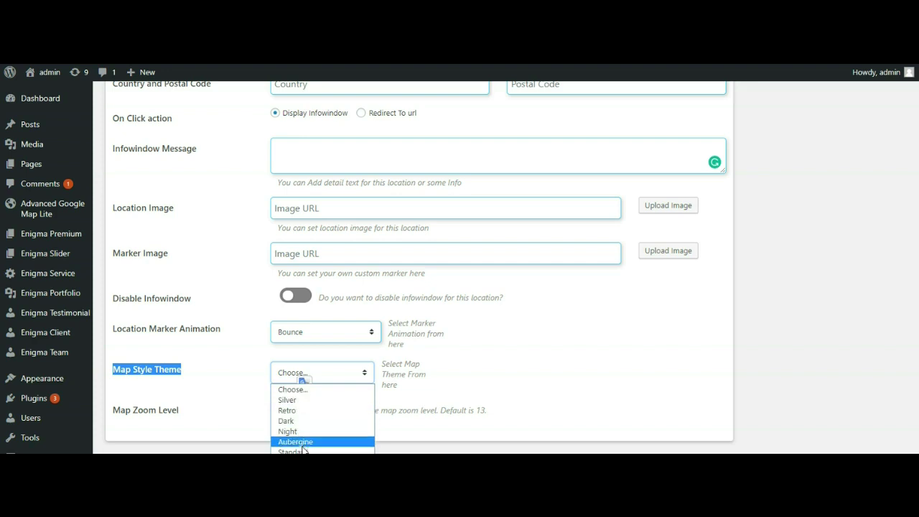
{"action": "left_click", "coordinate": [285, 400]}
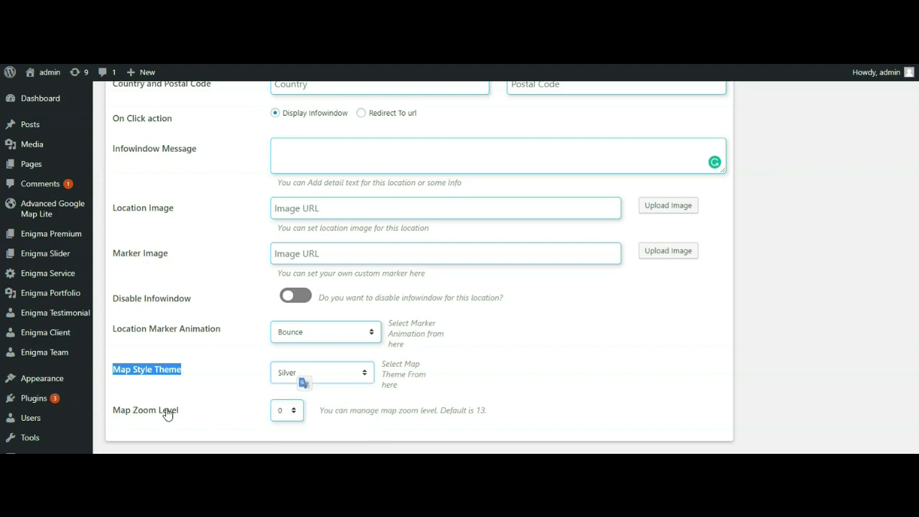
Choose a value for the location's Map Zoom Level
{"action": "left_click_drag", "start_coordinate": [115, 409], "coordinate": [246, 423]}
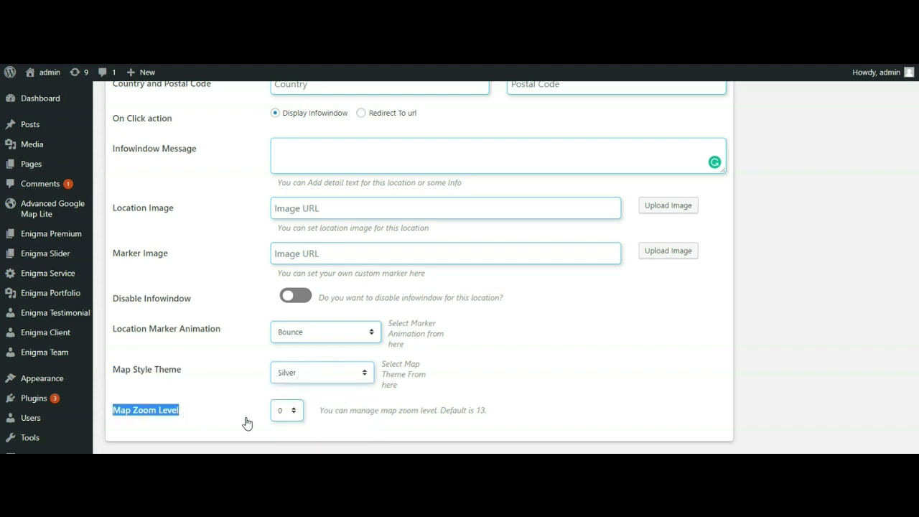
{"action": "left_click", "coordinate": [284, 410]}
{"action": "left_click", "coordinate": [278, 219]}
{"action": "scroll", "coordinate": [419, 267], "scroll_direction": "up", "scroll_amount": 10}
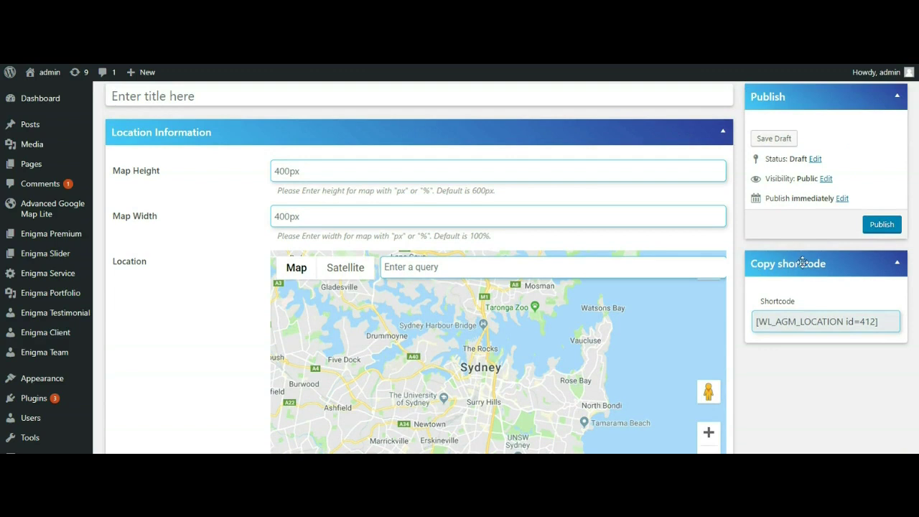
Review the published New Delhi location's title, map placement, address and coordinate fields
{"action": "left_click_drag", "start_coordinate": [759, 323], "coordinate": [879, 323]}
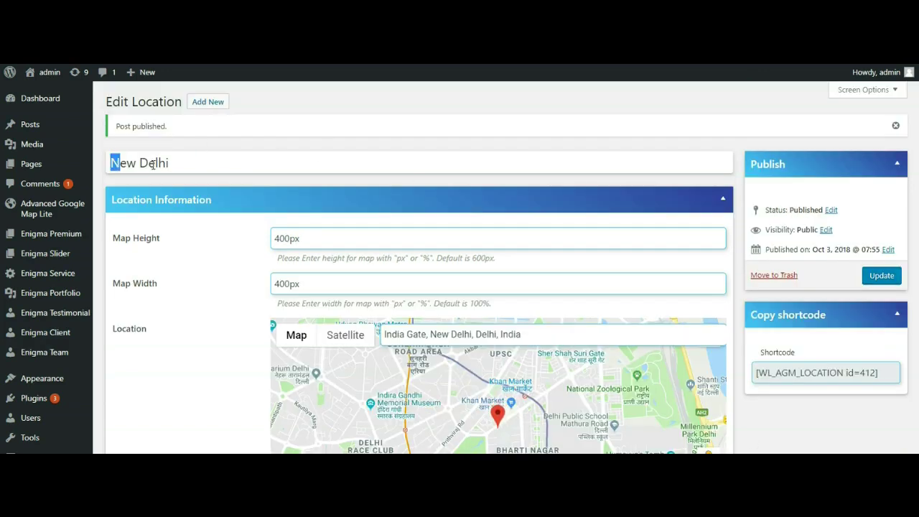
{"action": "left_click_drag", "start_coordinate": [113, 163], "coordinate": [171, 163]}
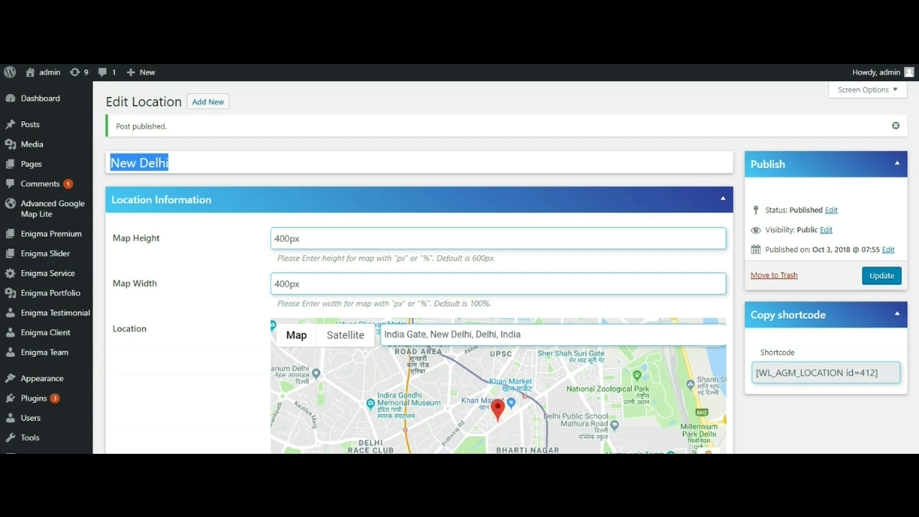
{"action": "scroll", "coordinate": [392, 337], "scroll_direction": "down", "scroll_amount": 1}
{"action": "scroll", "coordinate": [506, 267], "scroll_direction": "down", "scroll_amount": 4}
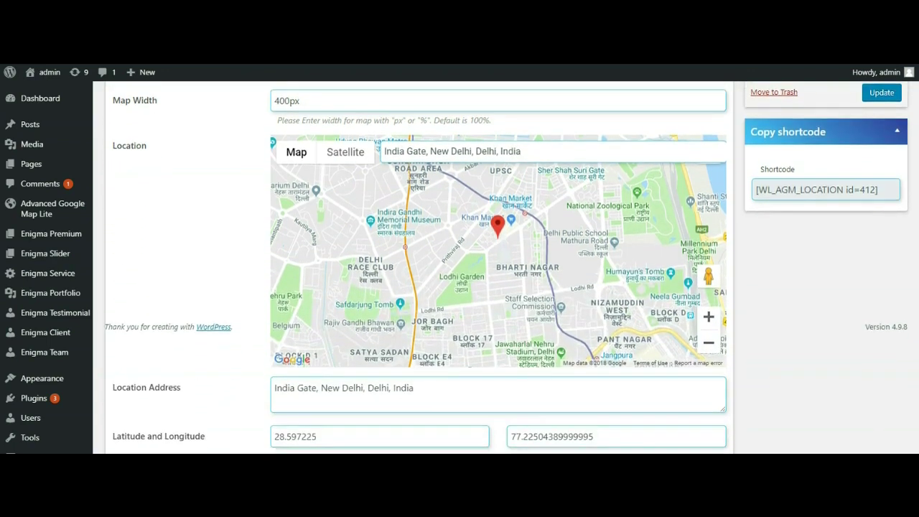
{"action": "scroll", "coordinate": [506, 268], "scroll_direction": "down", "scroll_amount": 2}
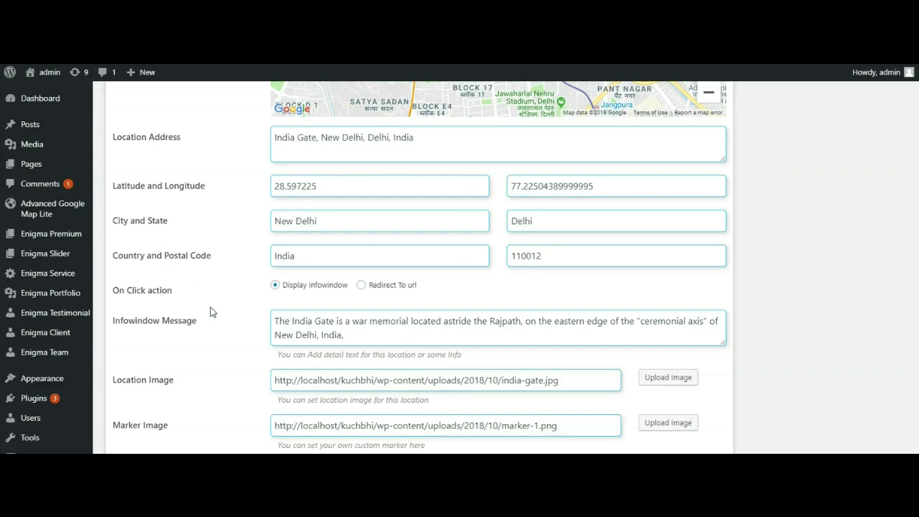
Try the Redirect To url click action with # as the redirect URL, and restore Display Infowindow
{"action": "left_click", "coordinate": [361, 286]}
{"action": "left_click", "coordinate": [314, 321]}
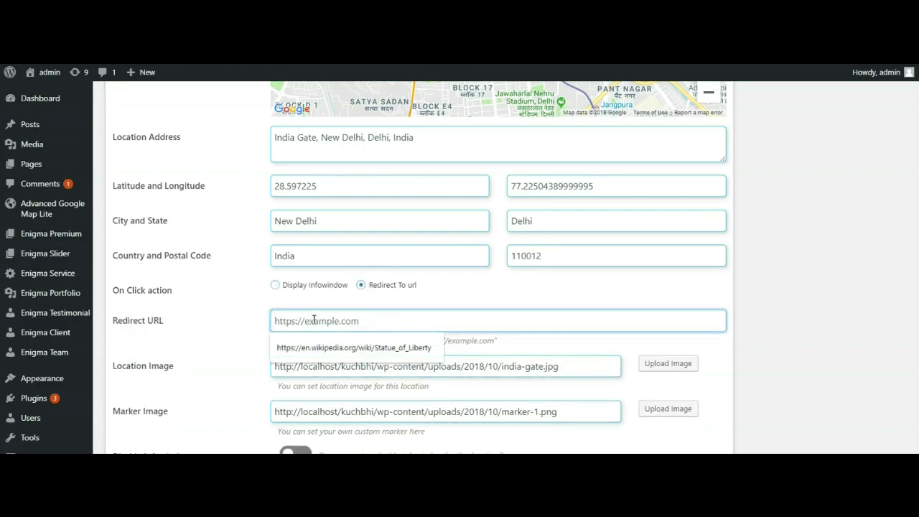
{"action": "type", "text": "#"}
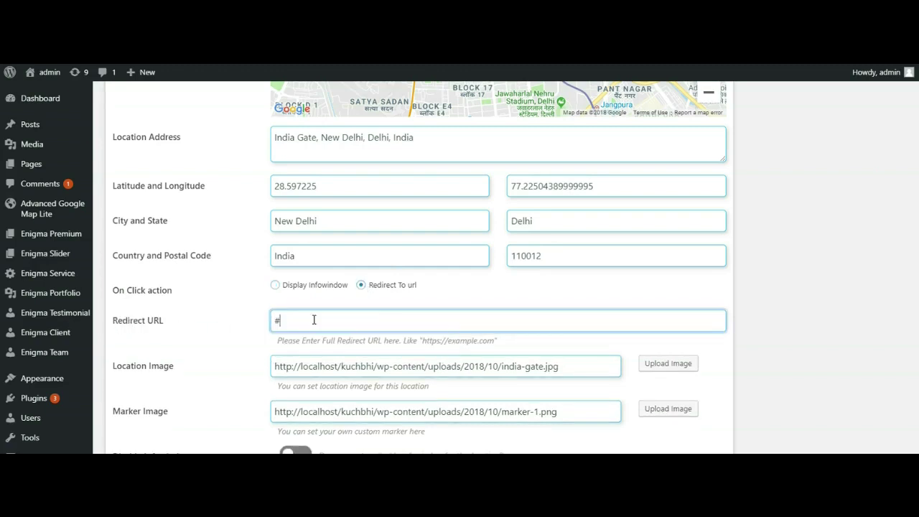
{"action": "left_click", "coordinate": [276, 285]}
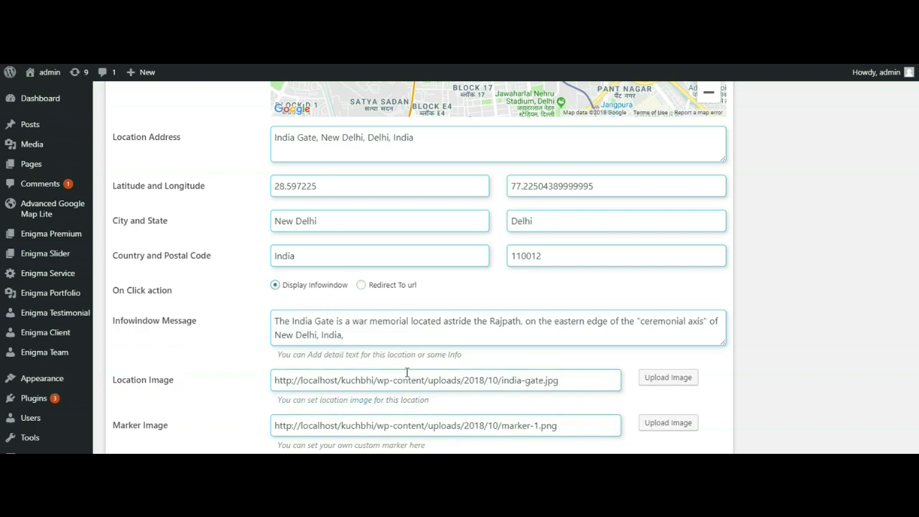
Try the Disable Infowindow switch for the New Delhi location and turn it back off
{"action": "scroll", "coordinate": [905, 404], "scroll_direction": "down", "scroll_amount": 3}
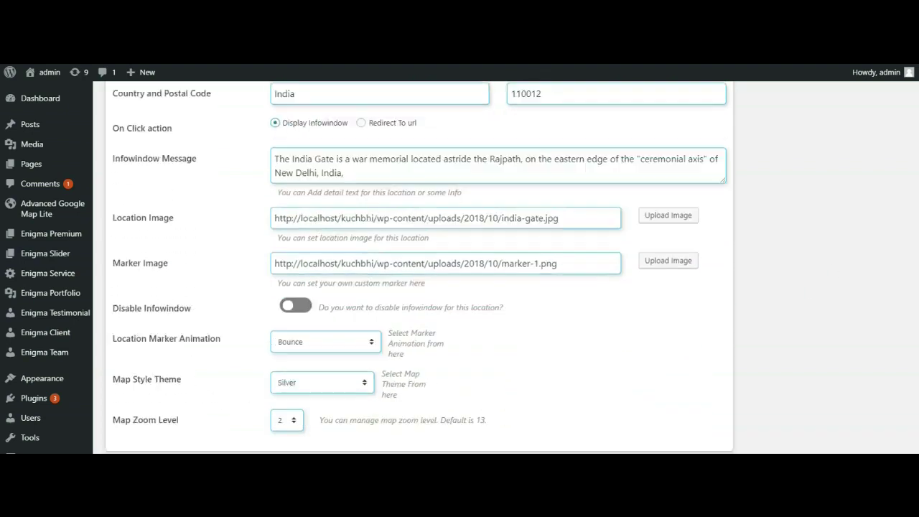
{"action": "left_click", "coordinate": [302, 307]}
{"action": "left_click", "coordinate": [293, 301]}
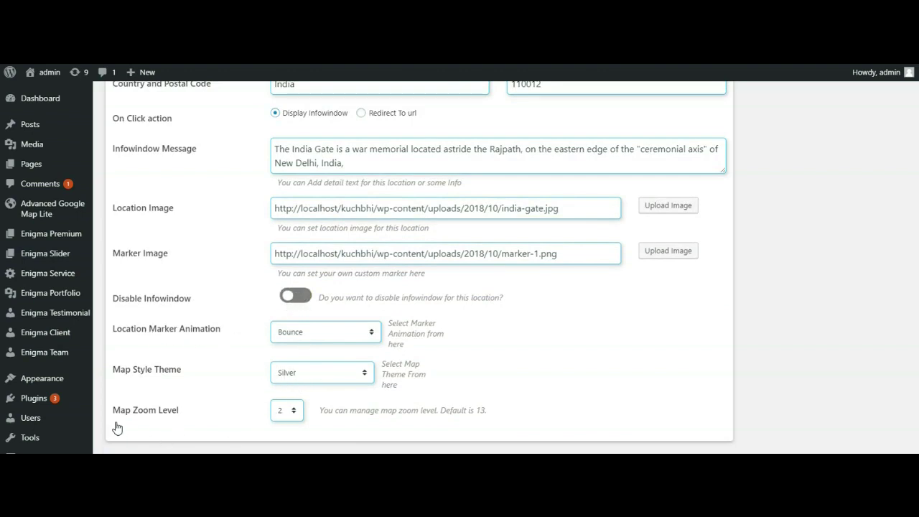
Read the Notepad note on placing the shortcode and copy the New Delhi location's shortcode [WL_AGM_LOCATION id=412]
{"action": "scroll", "coordinate": [459, 265], "scroll_direction": "up", "scroll_amount": 5}
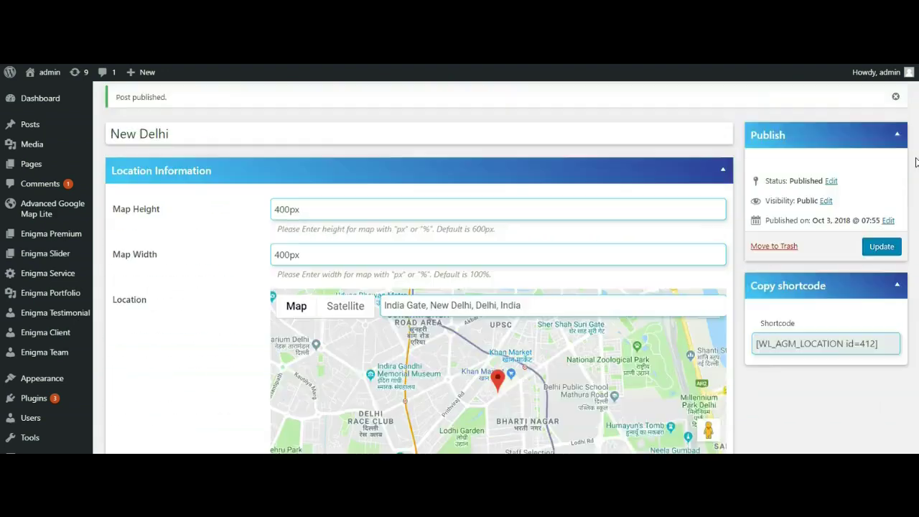
{"action": "left_click_drag", "start_coordinate": [756, 373], "coordinate": [877, 372]}
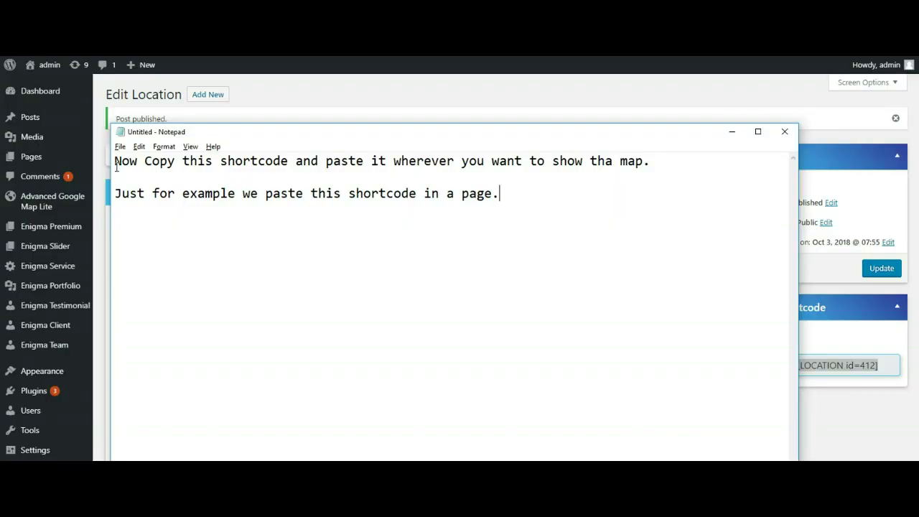
{"action": "left_click_drag", "start_coordinate": [115, 162], "coordinate": [626, 172]}
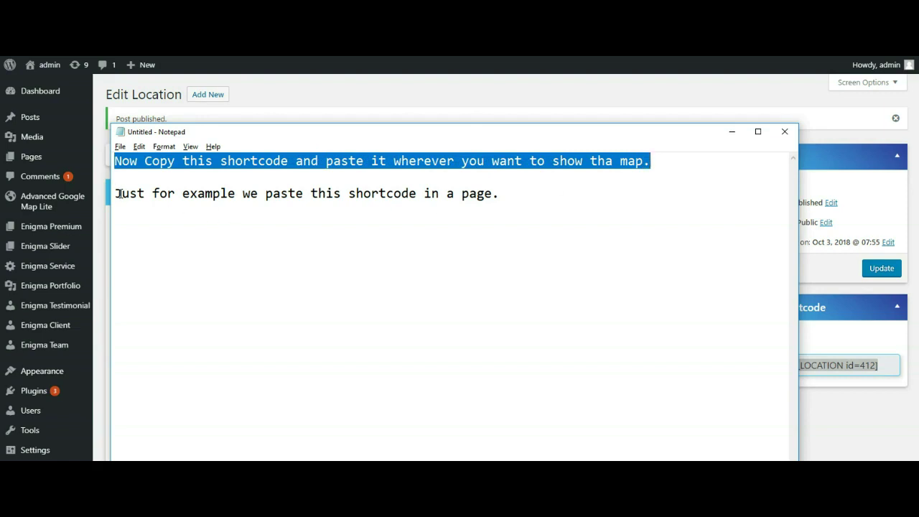
{"action": "left_click_drag", "start_coordinate": [115, 193], "coordinate": [496, 193]}
{"action": "left_click", "coordinate": [837, 361]}
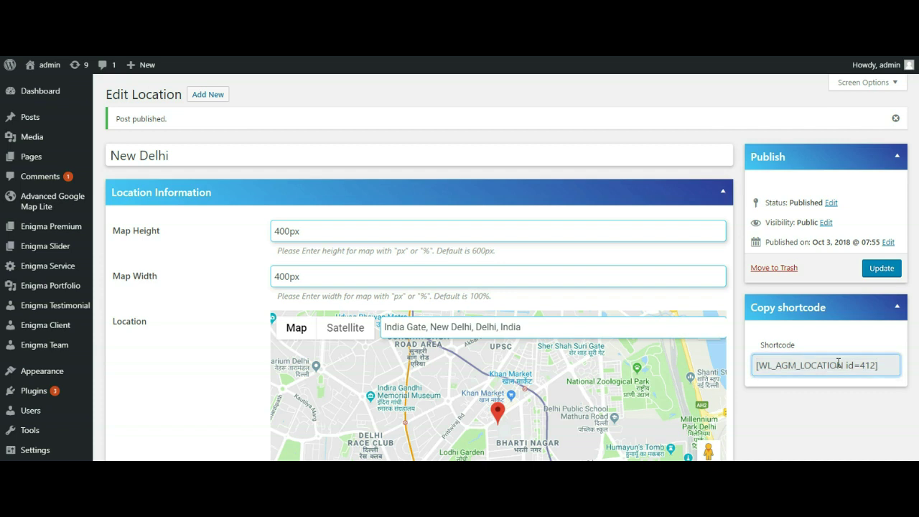
{"action": "left_click_drag", "start_coordinate": [756, 365], "coordinate": [877, 365]}
{"action": "key", "text": "ctrl+c"}
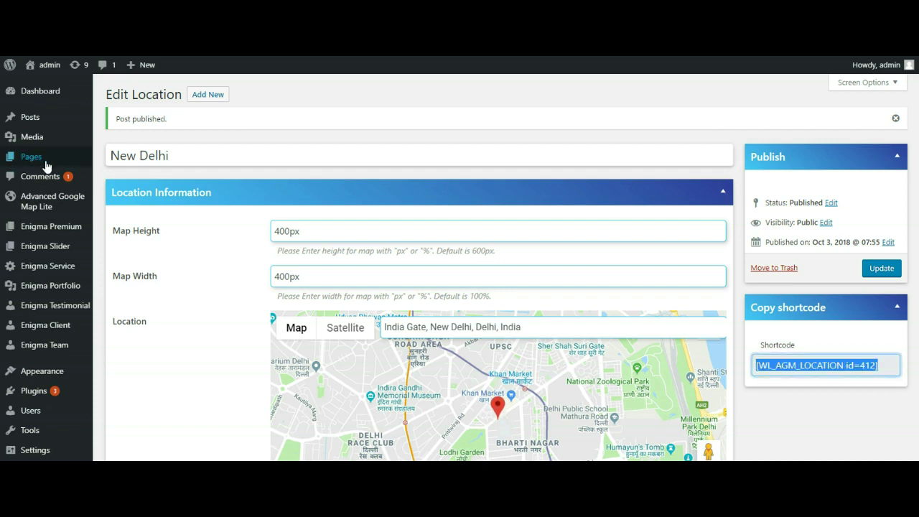
Create and publish a page titled Google Maps with the shortcode [WL_AGM_LOCATION id=412] as its content
{"action": "mouse_move", "coordinate": [43, 159]}
{"action": "left_click", "coordinate": [116, 175]}
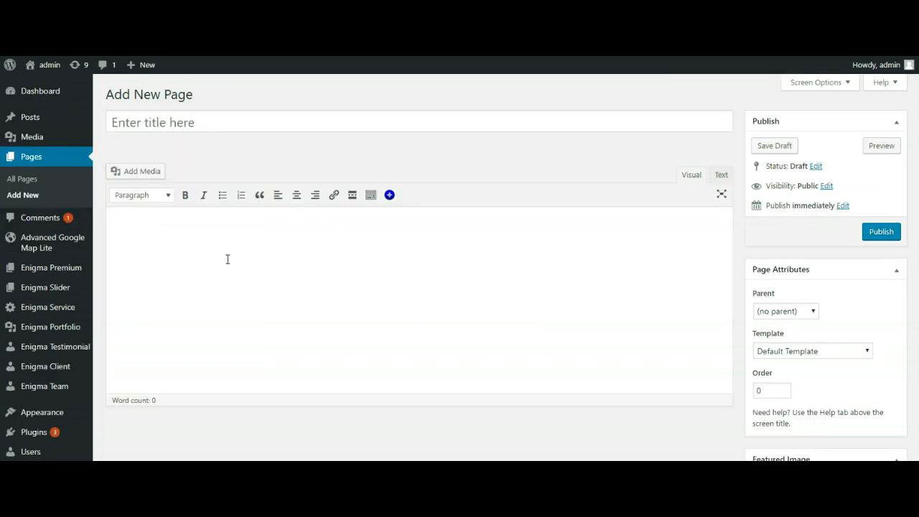
{"action": "left_click", "coordinate": [227, 259]}
{"action": "key", "text": "ctrl+v"}
{"action": "left_click", "coordinate": [181, 127]}
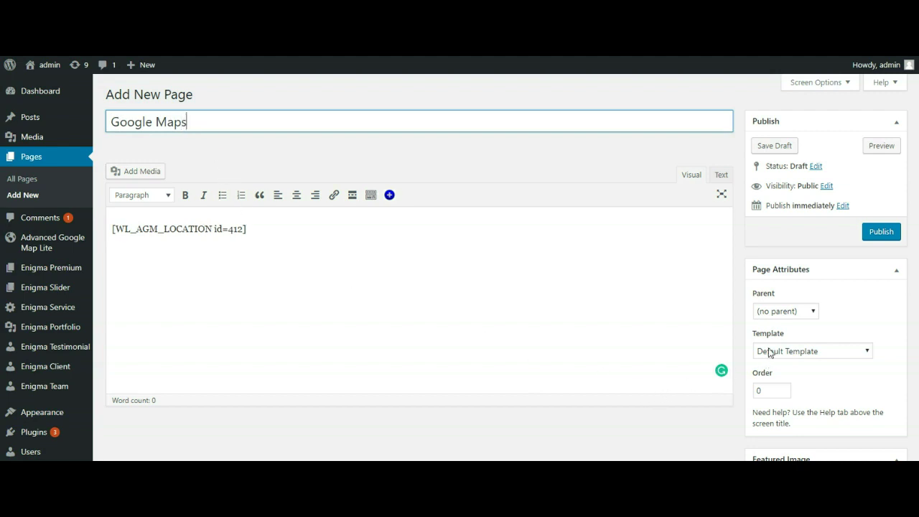
{"action": "left_click", "coordinate": [876, 240]}
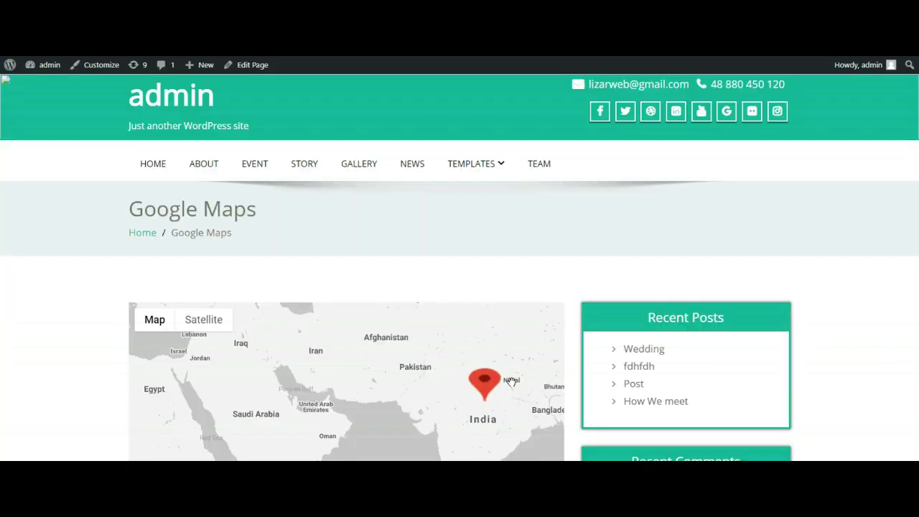
Check the map on the published Google Maps page, viewing the New Delhi marker's infowindow and closing it
{"action": "scroll", "coordinate": [371, 256], "scroll_direction": "down", "scroll_amount": 2}
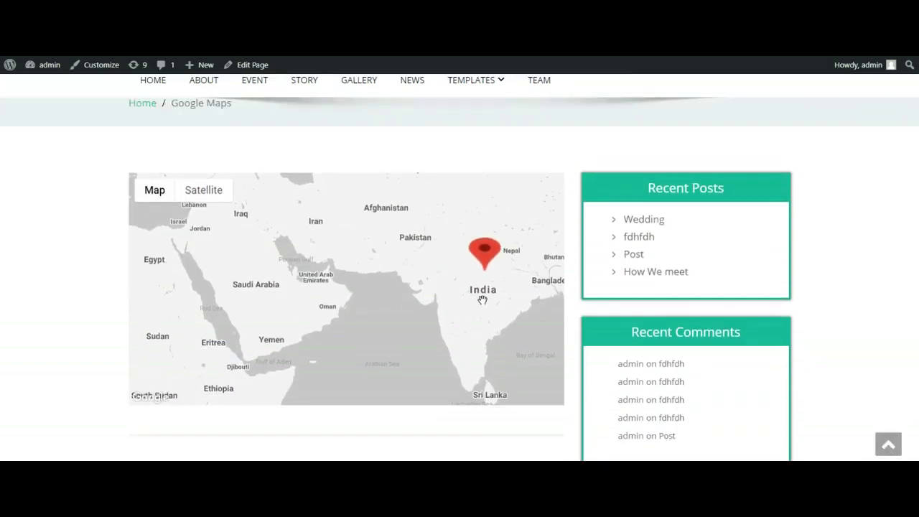
{"action": "left_click", "coordinate": [484, 258]}
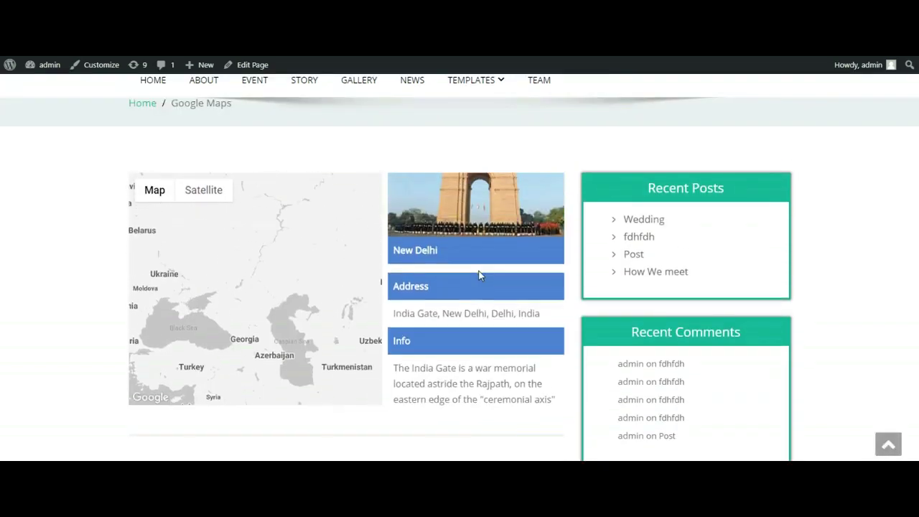
{"action": "left_click_drag", "start_coordinate": [358, 239], "coordinate": [302, 339]}
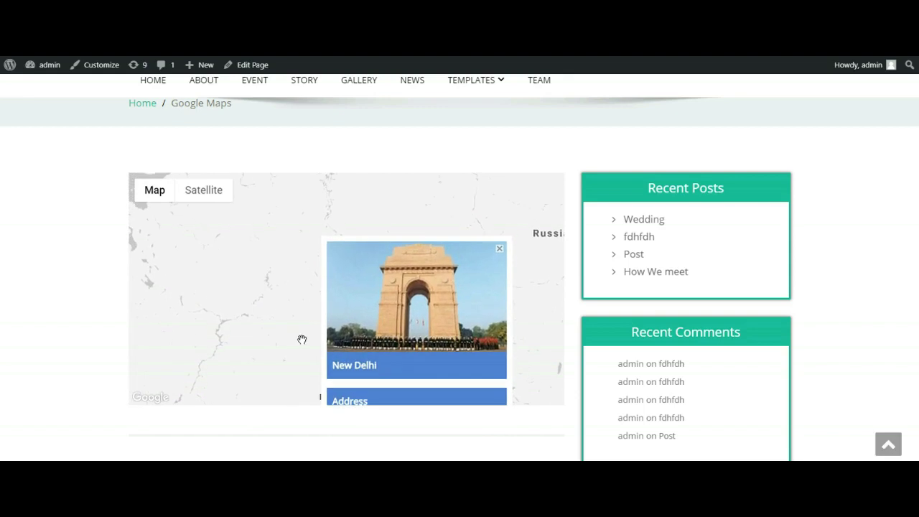
{"action": "left_click", "coordinate": [499, 251]}
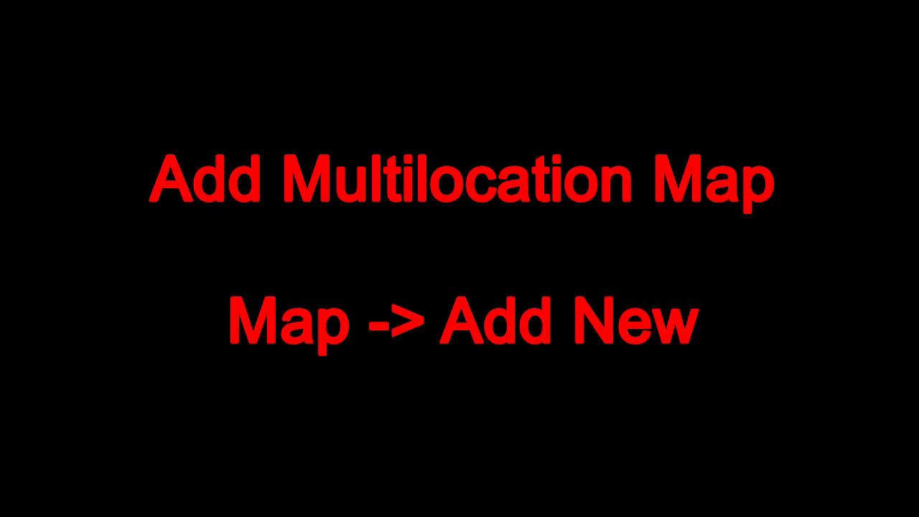
Open a new multilocation map and review its title, width, height and zoom level settings
{"action": "mouse_move", "coordinate": [60, 208]}
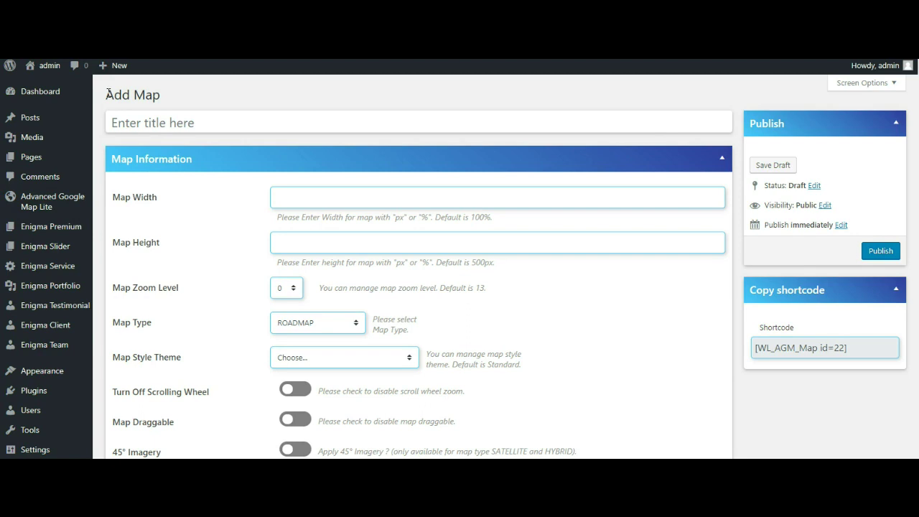
{"action": "left_click_drag", "start_coordinate": [108, 94], "coordinate": [166, 101]}
{"action": "left_click", "coordinate": [147, 122]}
{"action": "left_click_drag", "start_coordinate": [115, 201], "coordinate": [154, 202]}
{"action": "left_click_drag", "start_coordinate": [109, 243], "coordinate": [159, 258]}
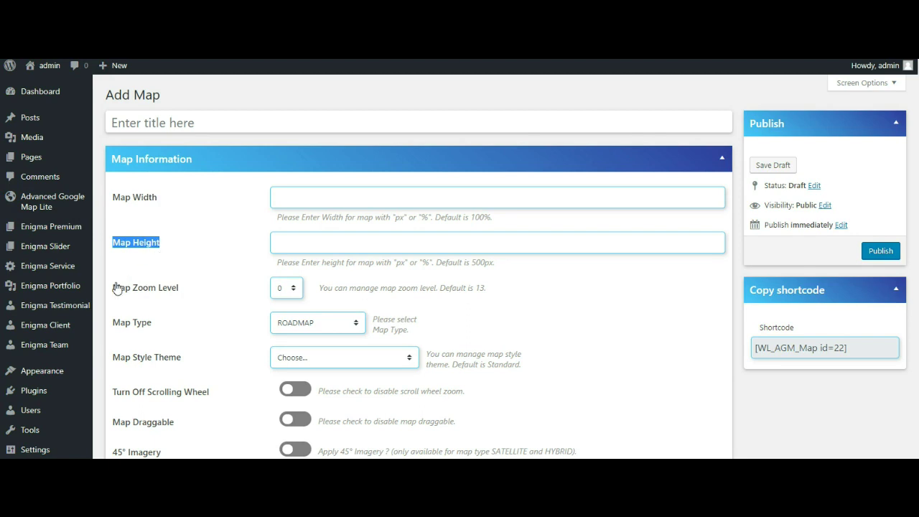
{"action": "left_click_drag", "start_coordinate": [114, 288], "coordinate": [179, 291]}
{"action": "left_click", "coordinate": [273, 290]}
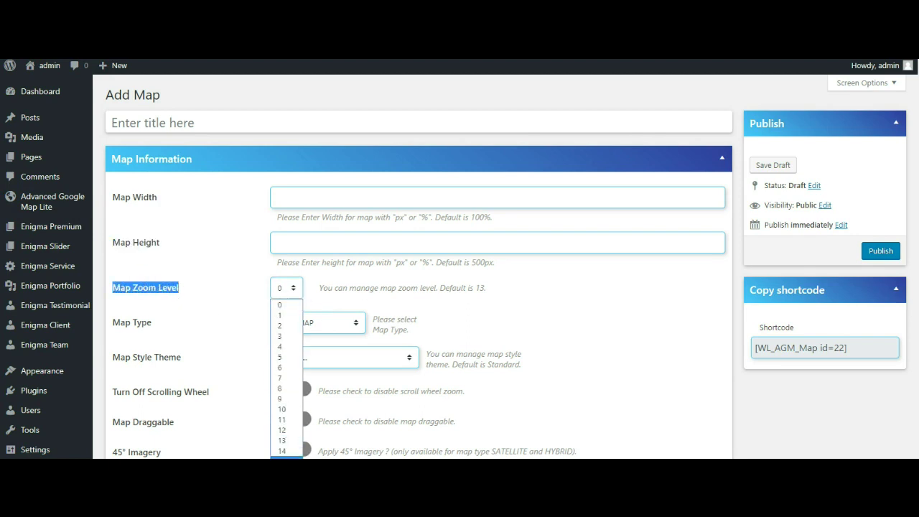
{"action": "left_click", "coordinate": [212, 330]}
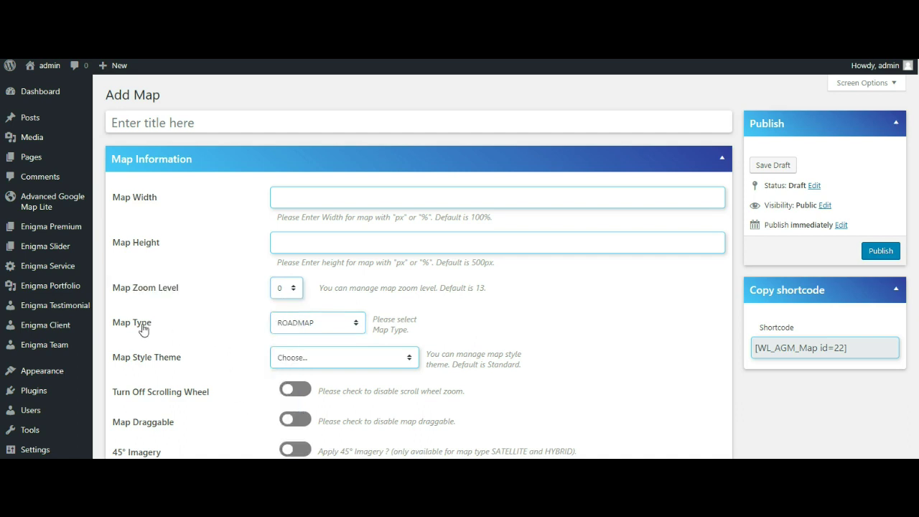
Review the available Map Type and Map Style Theme options without changing the selections
{"action": "left_click_drag", "start_coordinate": [113, 327], "coordinate": [170, 330]}
{"action": "left_click", "coordinate": [296, 325]}
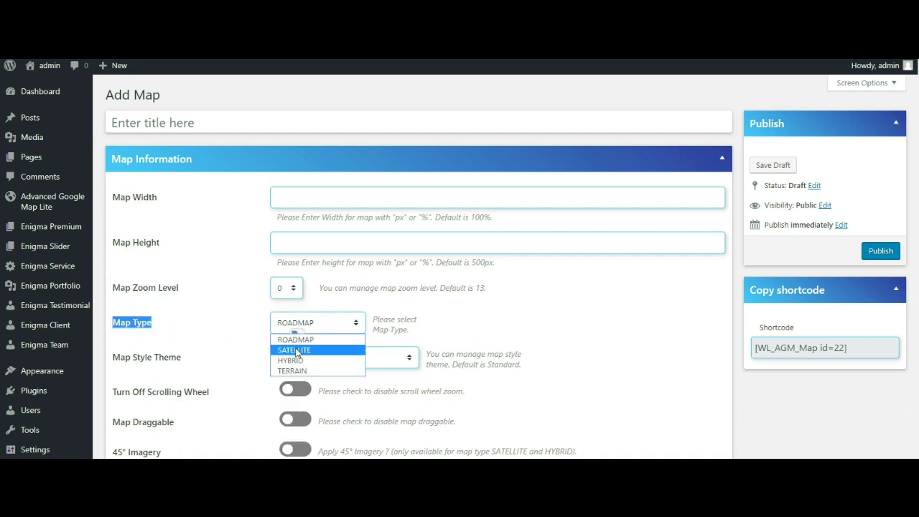
{"action": "left_click", "coordinate": [238, 344]}
{"action": "left_click_drag", "start_coordinate": [107, 360], "coordinate": [185, 366]}
{"action": "left_click", "coordinate": [302, 367]}
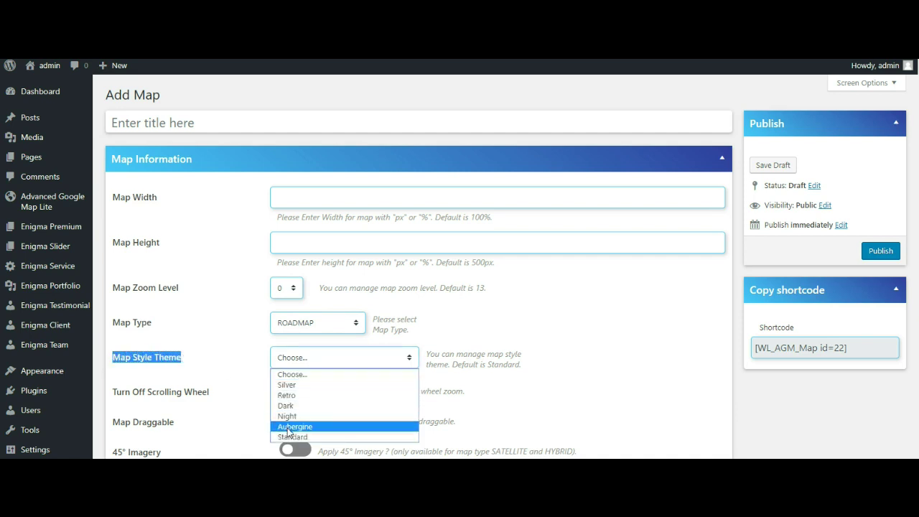
{"action": "left_click", "coordinate": [235, 367]}
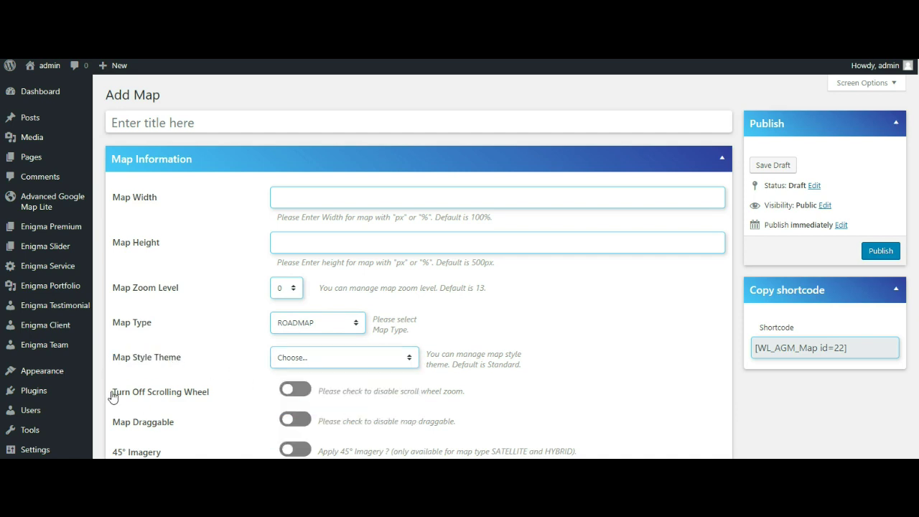
Enable the Turn Off Scrolling Wheel, Map Draggable and 45° Imagery switches for the new map
{"action": "left_click_drag", "start_coordinate": [111, 396], "coordinate": [212, 399]}
{"action": "left_click", "coordinate": [287, 391]}
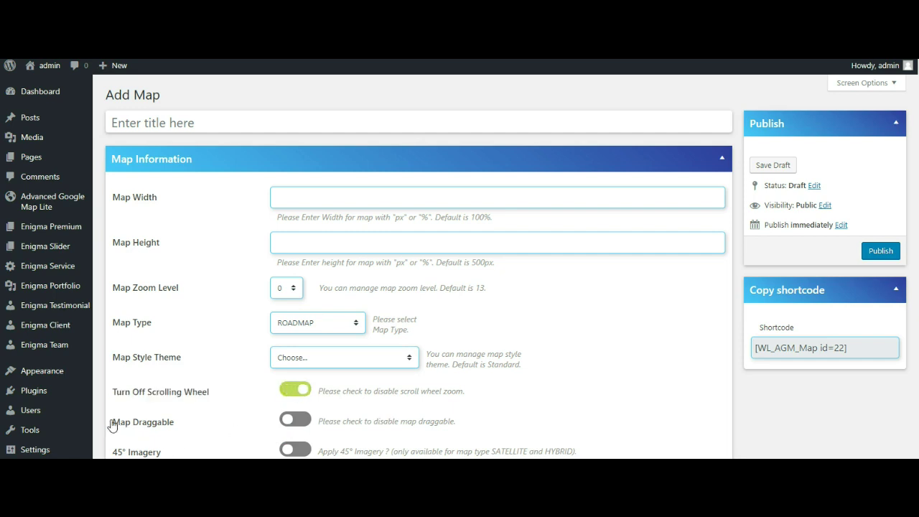
{"action": "left_click_drag", "start_coordinate": [110, 424], "coordinate": [177, 428]}
{"action": "left_click", "coordinate": [290, 428]}
{"action": "left_click_drag", "start_coordinate": [109, 452], "coordinate": [160, 454]}
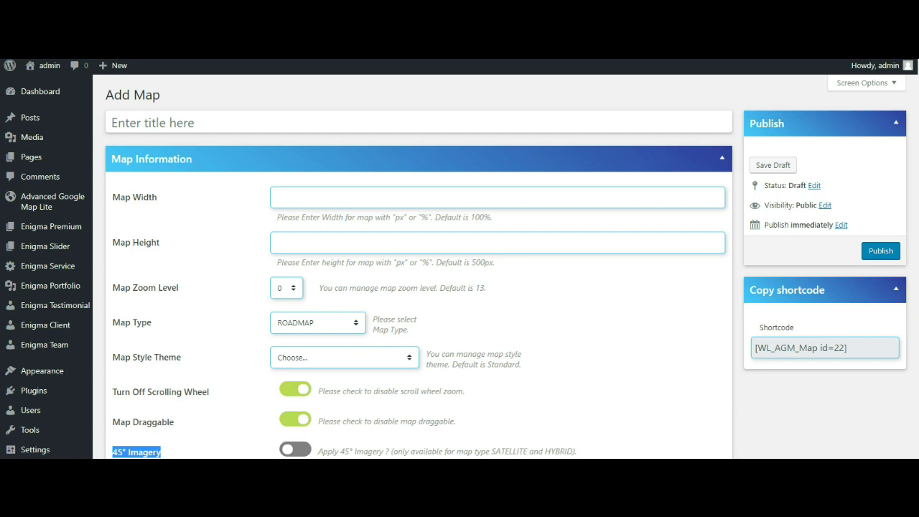
{"action": "scroll", "coordinate": [418, 266], "scroll_direction": "down", "scroll_amount": 4}
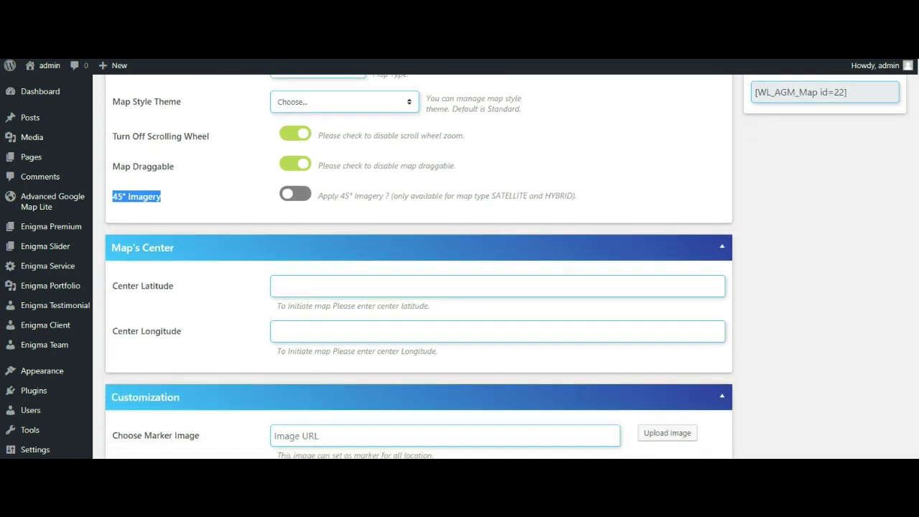
{"action": "left_click", "coordinate": [301, 196]}
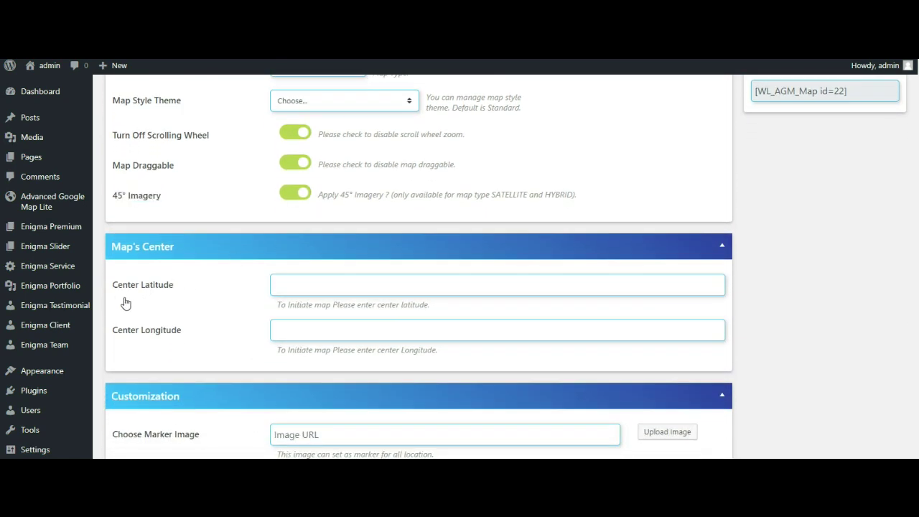
Examine the Center Latitude and Center Longitude fields and the Customization section of the new map
{"action": "left_click_drag", "start_coordinate": [111, 296], "coordinate": [184, 292]}
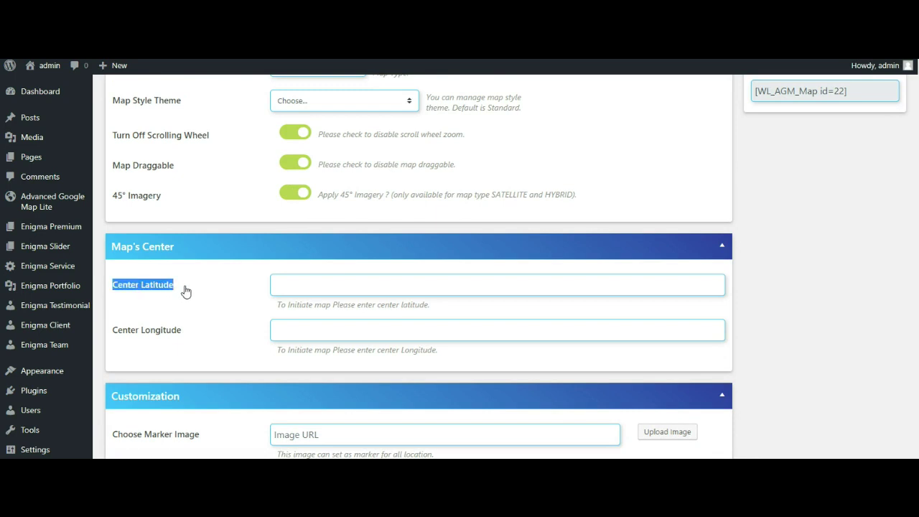
{"action": "left_click", "coordinate": [295, 281]}
{"action": "left_click_drag", "start_coordinate": [111, 330], "coordinate": [225, 332]}
{"action": "left_click", "coordinate": [281, 330]}
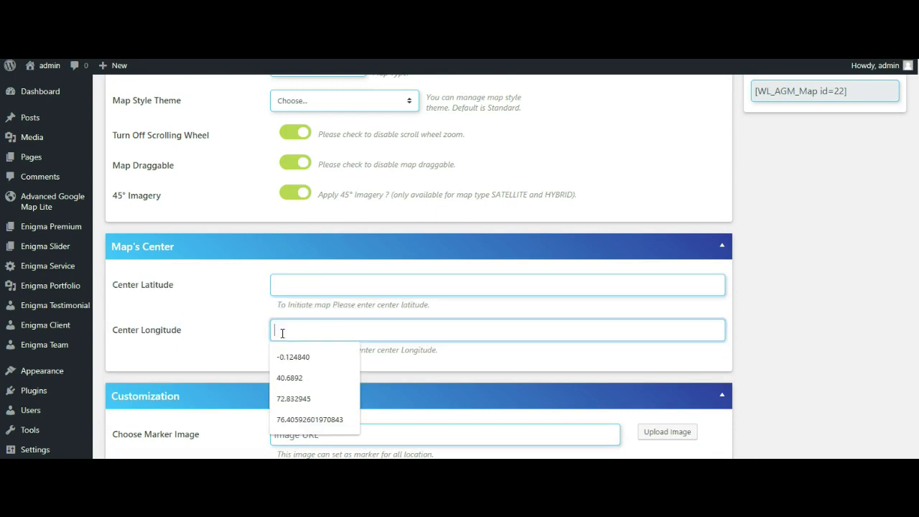
{"action": "scroll", "coordinate": [259, 385], "scroll_direction": "down", "scroll_amount": 1}
{"action": "scroll", "coordinate": [260, 386], "scroll_direction": "down", "scroll_amount": 4}
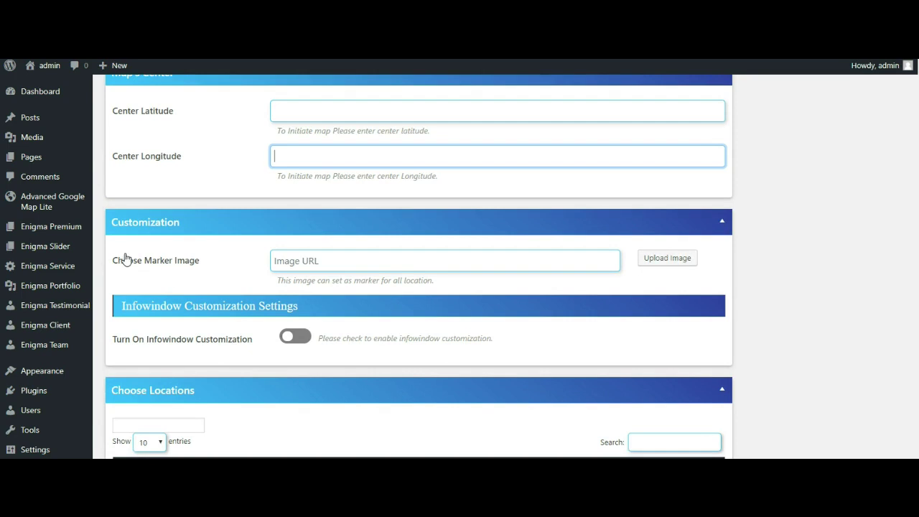
Review the Choose Marker Image setting and turn on infowindow customization for the new map
{"action": "left_click_drag", "start_coordinate": [114, 262], "coordinate": [200, 267]}
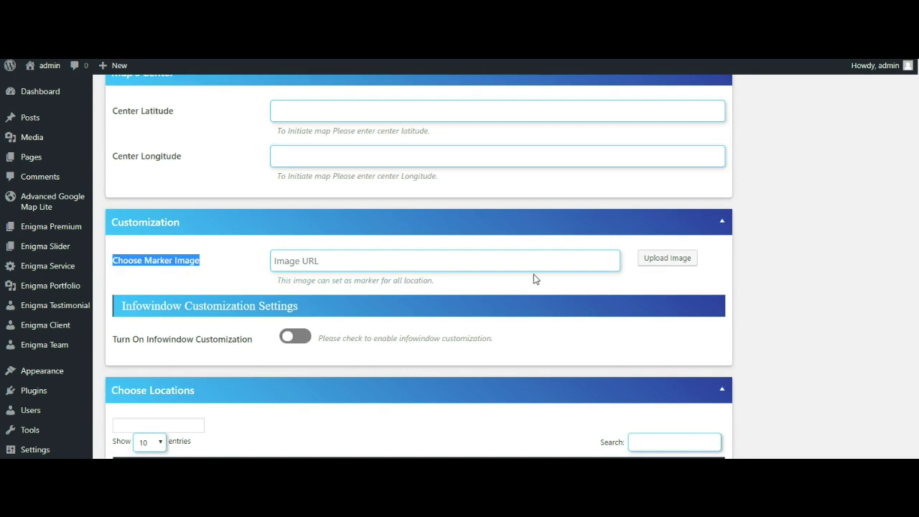
{"action": "left_click_drag", "start_coordinate": [111, 341], "coordinate": [254, 349]}
{"action": "scroll", "coordinate": [893, 308], "scroll_direction": "down", "scroll_amount": 2}
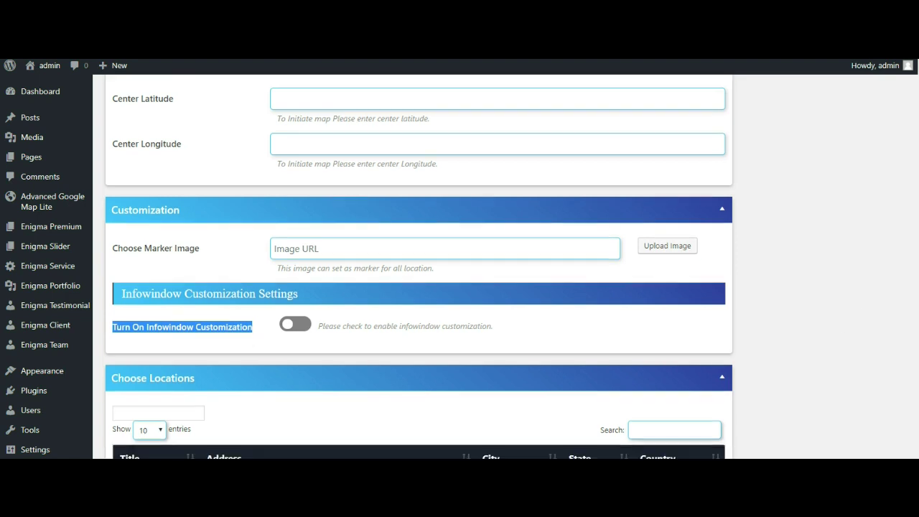
{"action": "left_click", "coordinate": [303, 191]}
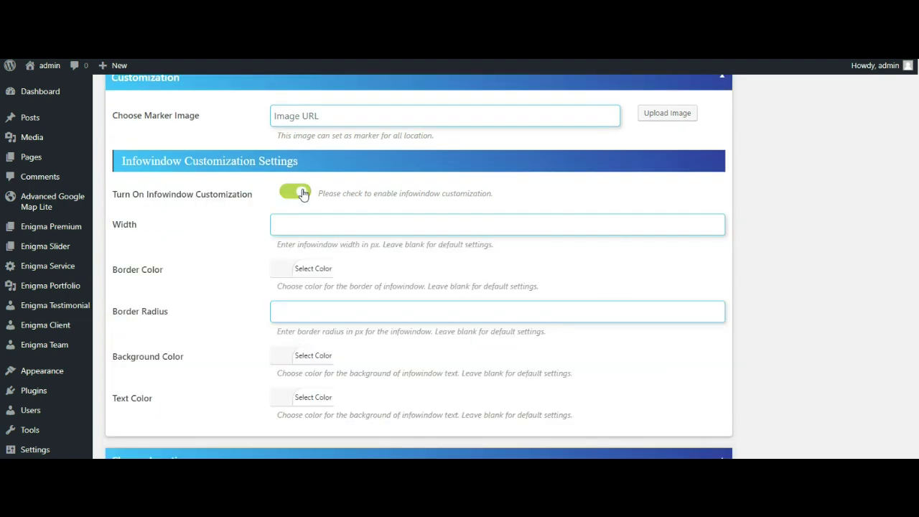
Leave the infowindow width blank and set the infowindow border color to gray
{"action": "left_click_drag", "start_coordinate": [111, 231], "coordinate": [150, 236]}
{"action": "left_click", "coordinate": [312, 225]}
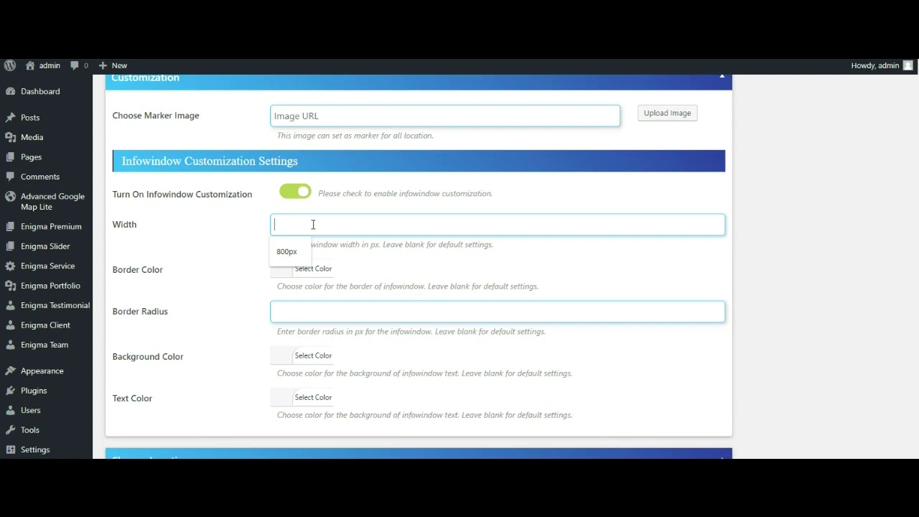
{"action": "left_click_drag", "start_coordinate": [114, 278], "coordinate": [218, 287]}
{"action": "left_click", "coordinate": [323, 278]}
{"action": "left_click", "coordinate": [334, 334]}
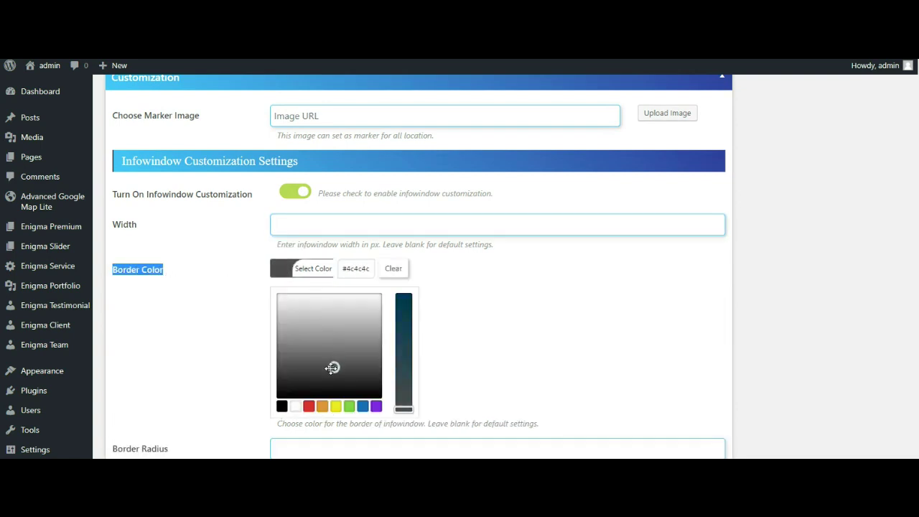
{"action": "left_click", "coordinate": [225, 316]}
Set the infowindow's border radius to 1px
{"action": "left_click_drag", "start_coordinate": [106, 314], "coordinate": [170, 316]}
{"action": "left_click", "coordinate": [285, 307]}
{"action": "left_click", "coordinate": [284, 337]}
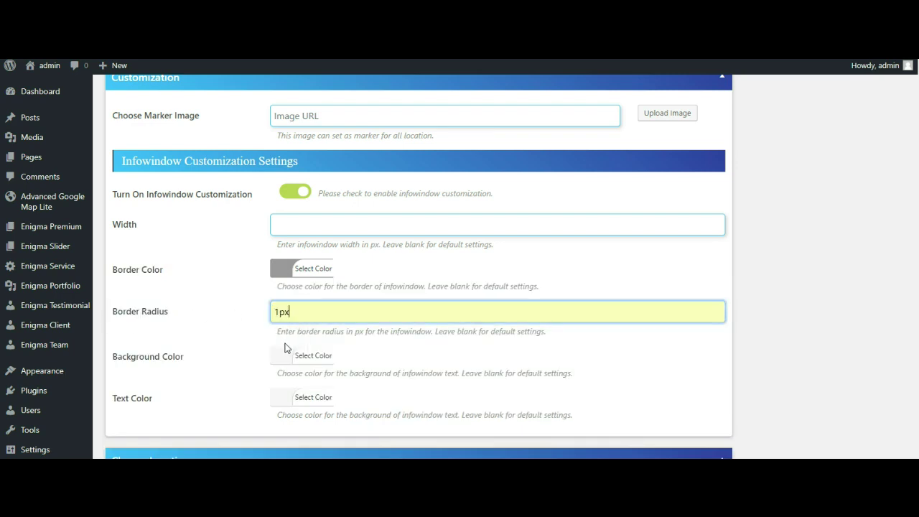
Set the infowindow's background color to dark green, #105b4b
{"action": "left_click_drag", "start_coordinate": [112, 359], "coordinate": [184, 358]}
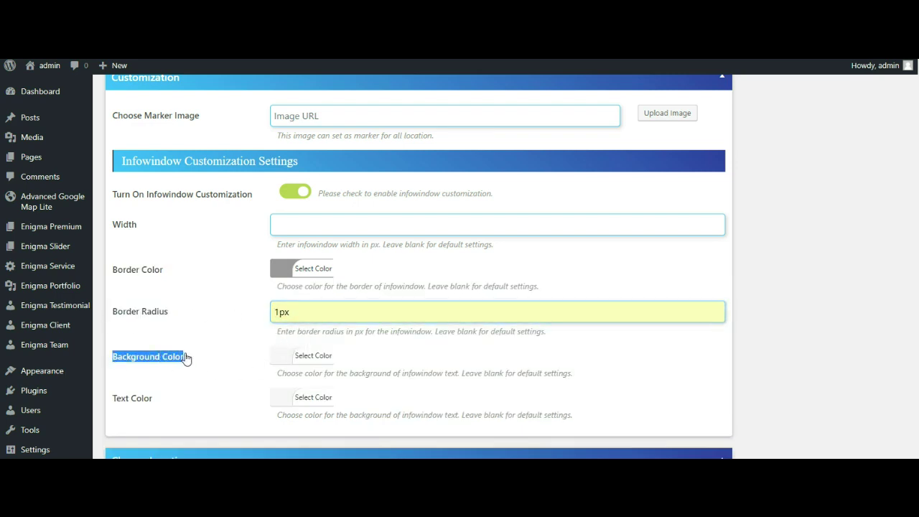
{"action": "left_click", "coordinate": [312, 356]}
{"action": "left_click_drag", "start_coordinate": [328, 405], "coordinate": [325, 445]}
{"action": "left_click_drag", "start_coordinate": [400, 420], "coordinate": [400, 406]}
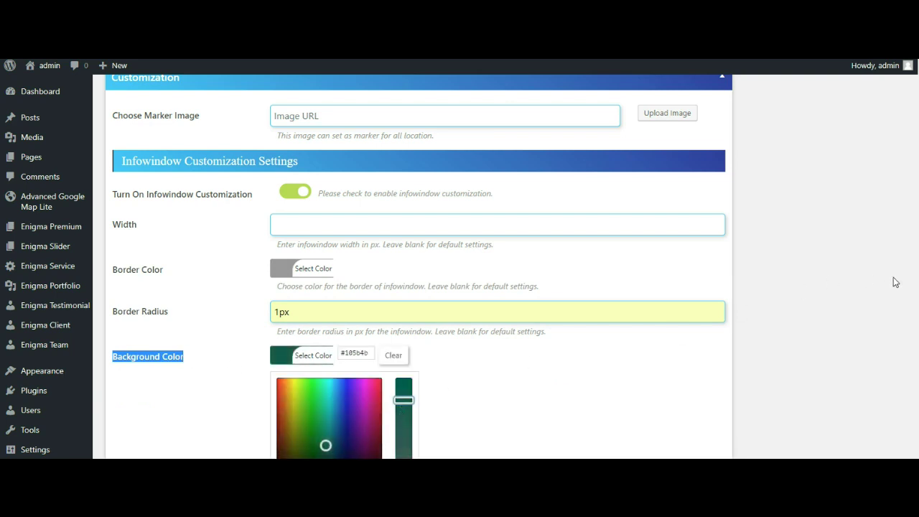
{"action": "scroll", "coordinate": [326, 287], "scroll_direction": "down", "scroll_amount": 3}
{"action": "left_click", "coordinate": [244, 209]}
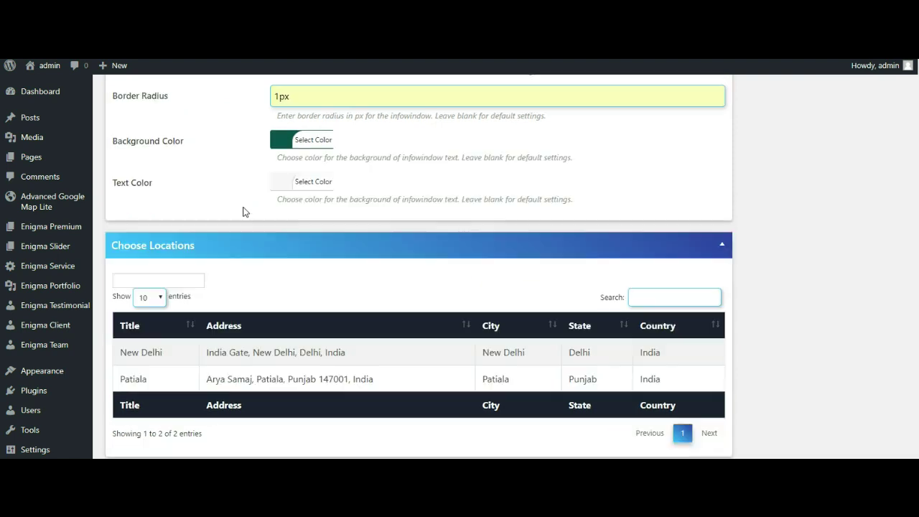
Set the infowindow's text color to gray
{"action": "left_click_drag", "start_coordinate": [119, 185], "coordinate": [159, 188]}
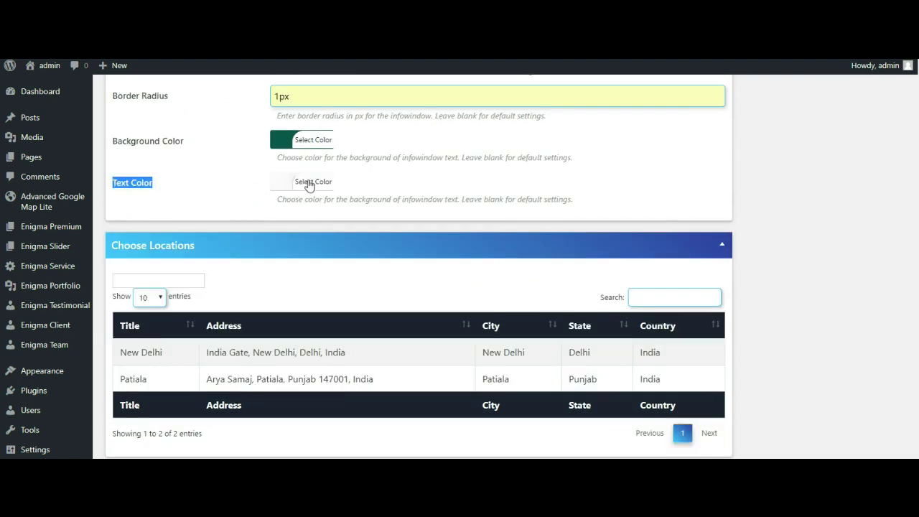
{"action": "left_click", "coordinate": [309, 183]}
{"action": "left_click", "coordinate": [326, 246]}
{"action": "left_click", "coordinate": [239, 211]}
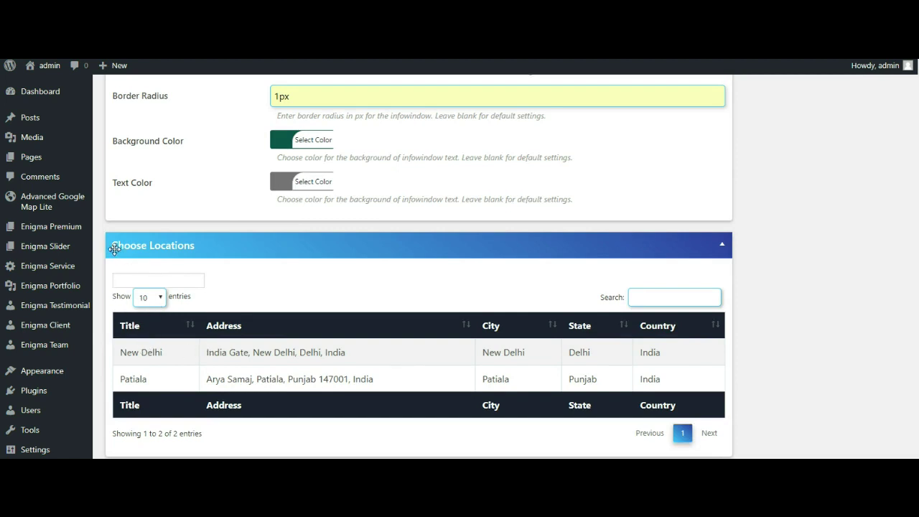
Choose the New Delhi and Patiala locations for the new map
{"action": "left_click", "coordinate": [233, 353]}
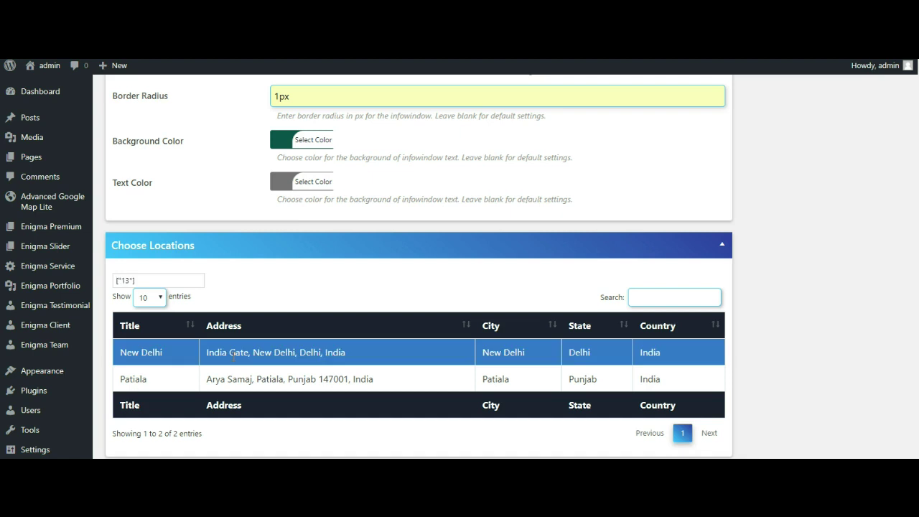
{"action": "left_click", "coordinate": [232, 379]}
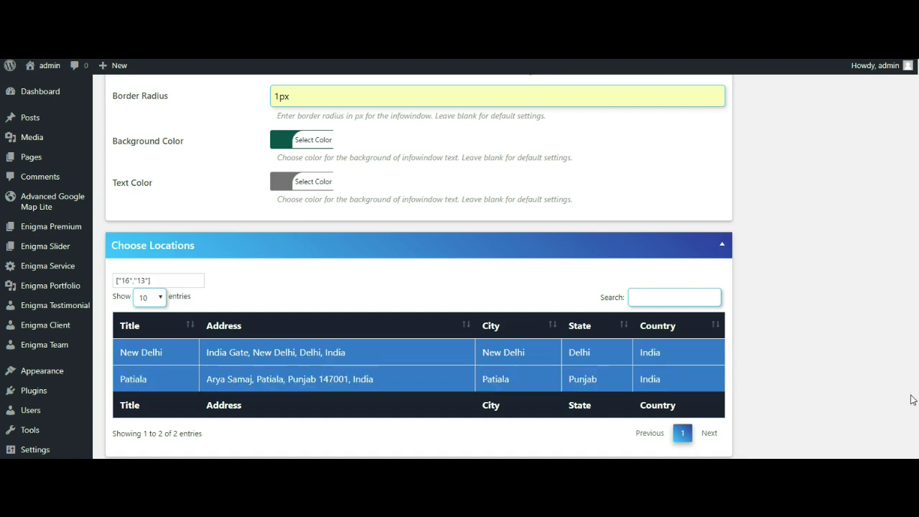
{"action": "scroll", "coordinate": [419, 265], "scroll_direction": "up", "scroll_amount": 15}
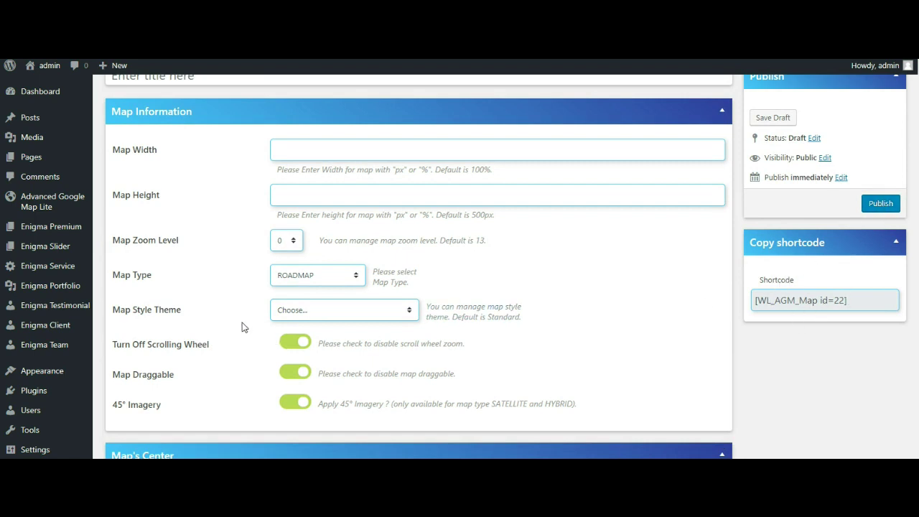
Open the published Multi map for editing and review its Map Type and Map Style Theme options, keeping ROADMAP and Standard
{"action": "mouse_move", "coordinate": [85, 211]}
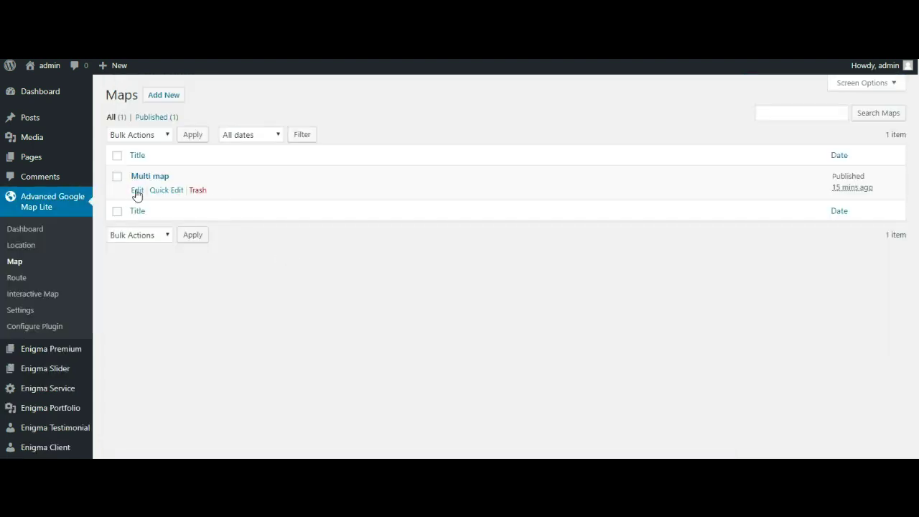
{"action": "left_click", "coordinate": [136, 190]}
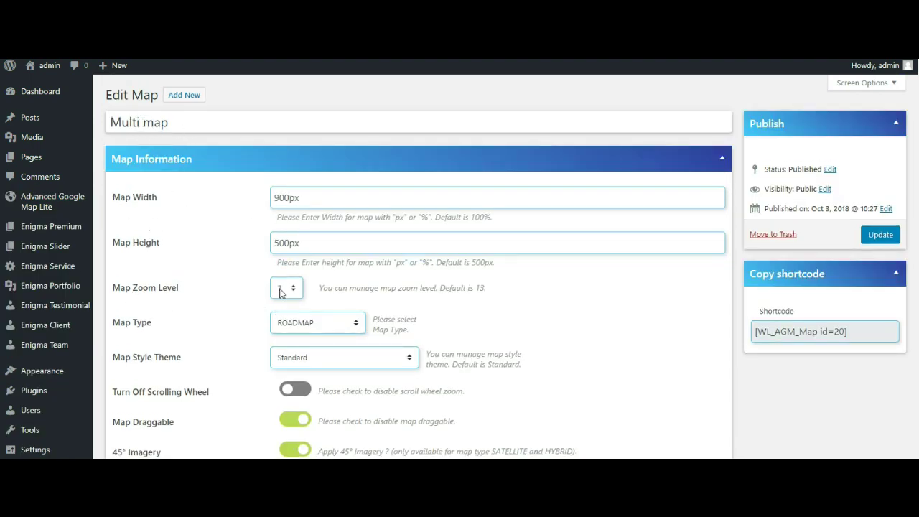
{"action": "left_click", "coordinate": [313, 327]}
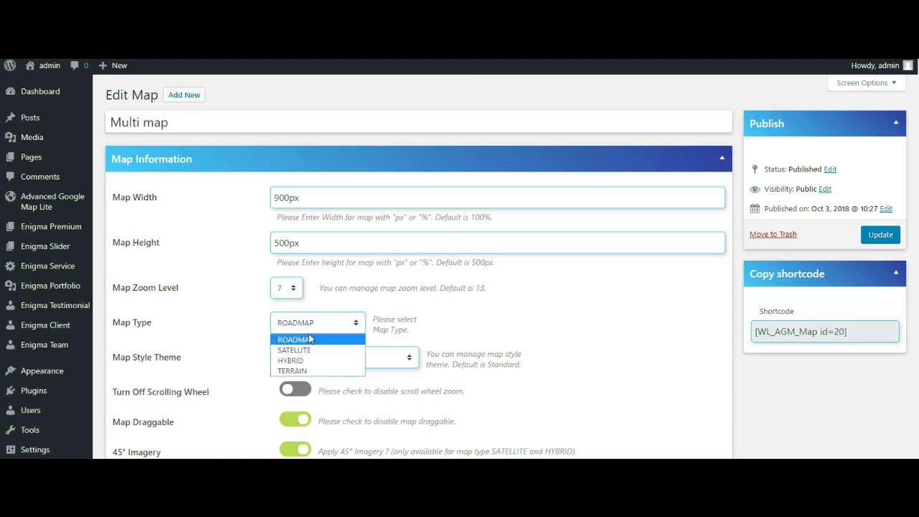
{"action": "left_click", "coordinate": [295, 339]}
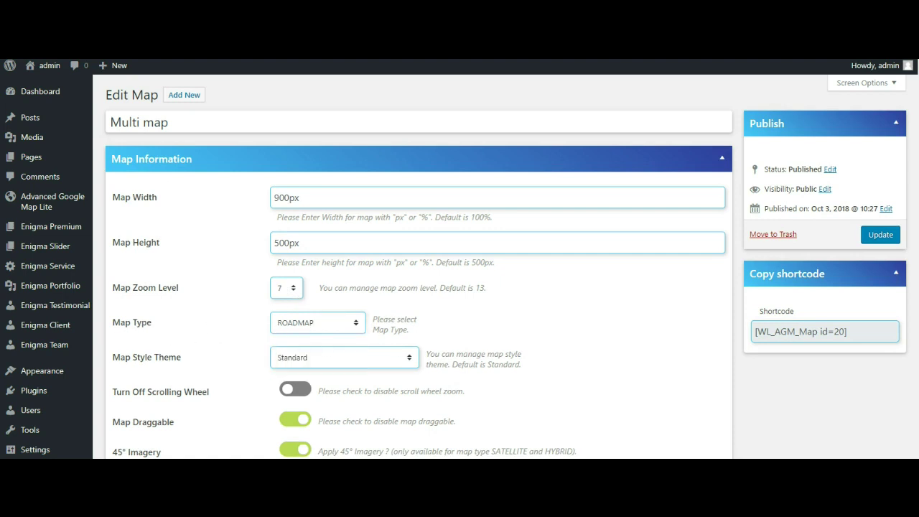
{"action": "scroll", "coordinate": [358, 259], "scroll_direction": "down", "scroll_amount": 3}
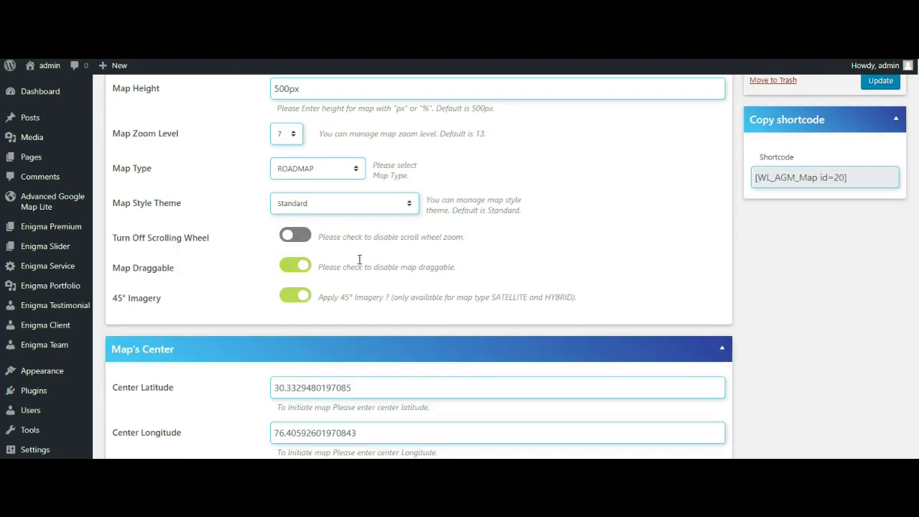
{"action": "left_click", "coordinate": [290, 207]}
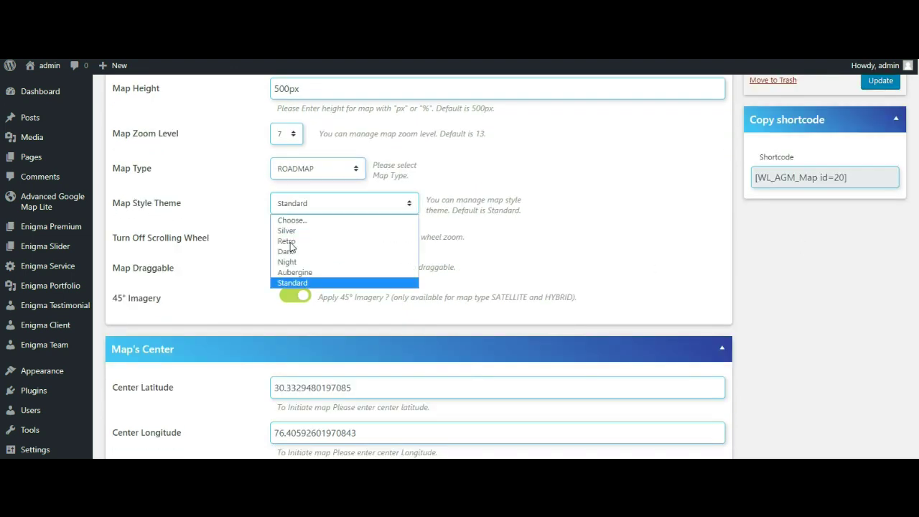
{"action": "left_click", "coordinate": [227, 219]}
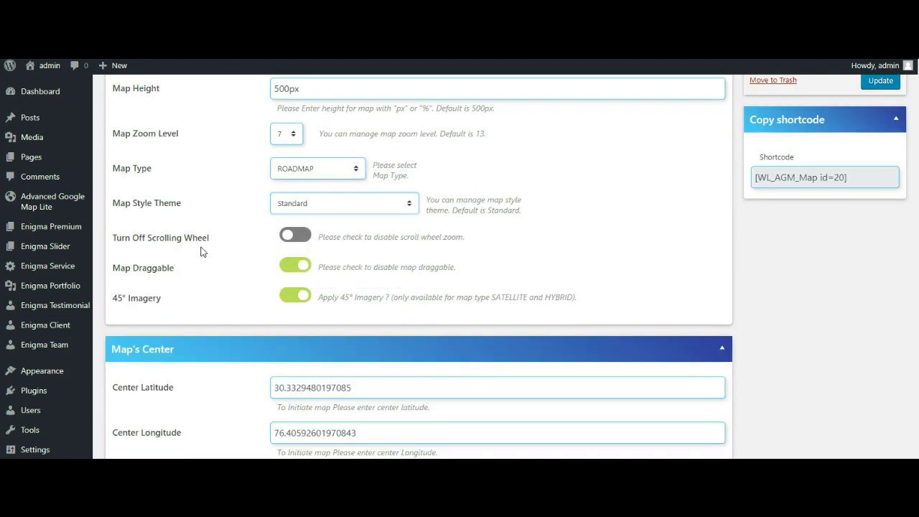
Switch the Multi map's Map Draggable and 45° Imagery settings off and back on
{"action": "left_click", "coordinate": [295, 266]}
{"action": "left_click", "coordinate": [295, 265]}
{"action": "left_click", "coordinate": [292, 295]}
{"action": "left_click", "coordinate": [291, 296]}
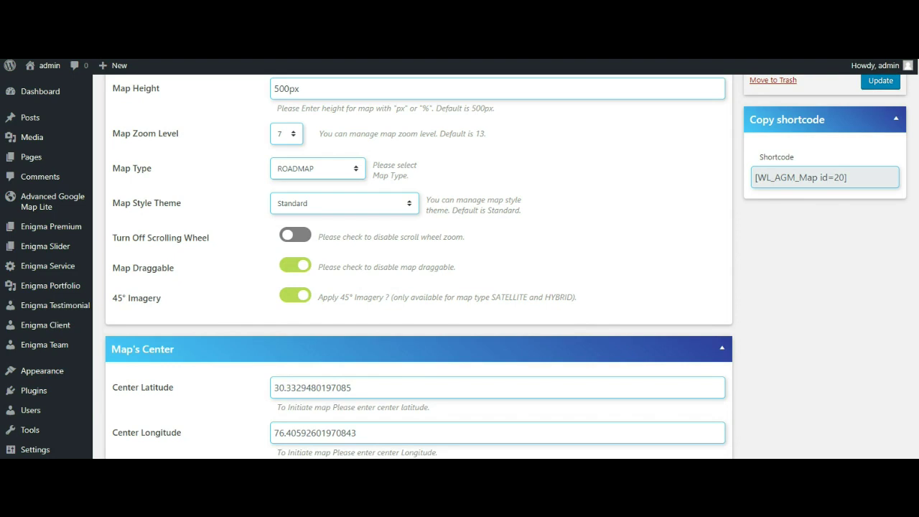
Examine the Multi map's center coordinates, marker image and chosen locations, showing its infowindow customization fields briefly before turning them off again
{"action": "scroll", "coordinate": [558, 273], "scroll_direction": "down", "scroll_amount": 3}
{"action": "scroll", "coordinate": [144, 205], "scroll_direction": "up", "scroll_amount": 1}
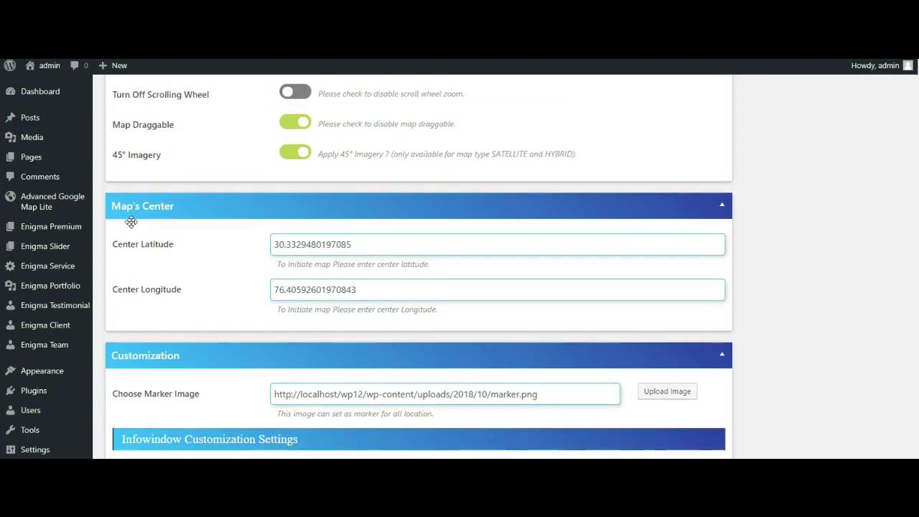
{"action": "scroll", "coordinate": [308, 242], "scroll_direction": "up", "scroll_amount": 1}
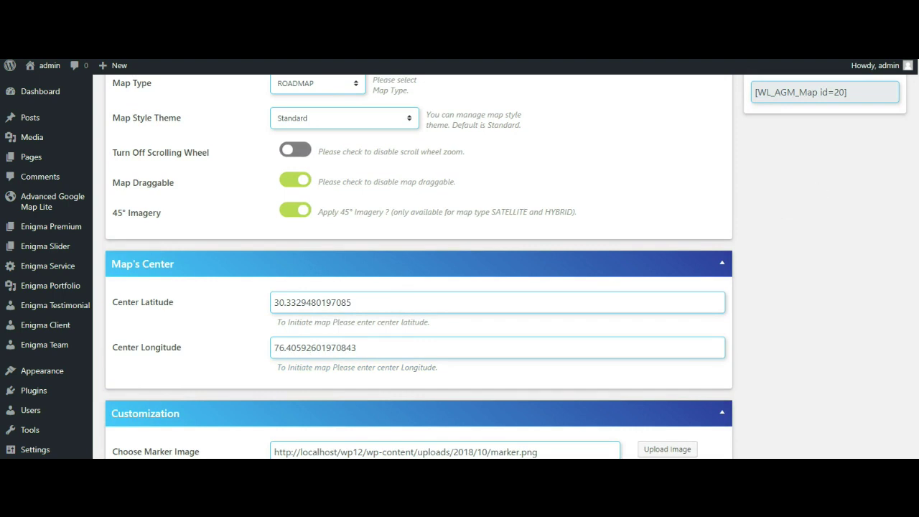
{"action": "scroll", "coordinate": [418, 265], "scroll_direction": "down", "scroll_amount": 3}
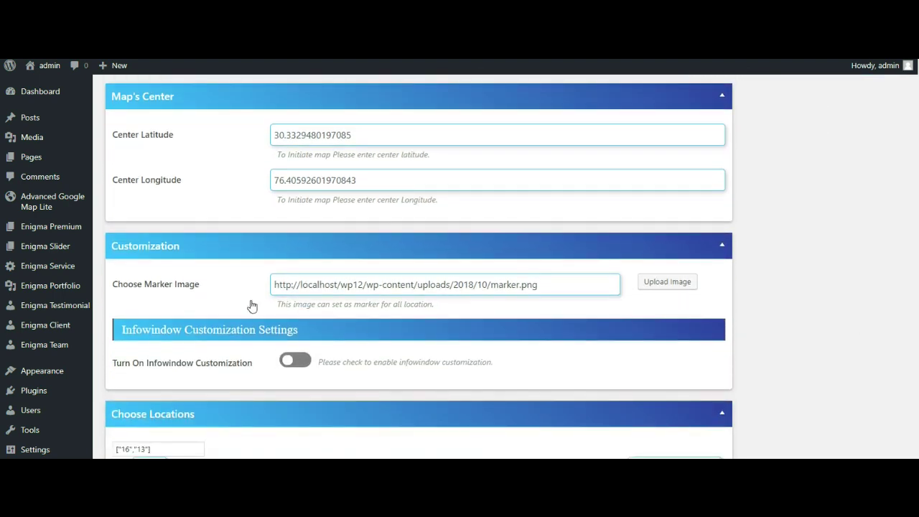
{"action": "scroll", "coordinate": [661, 289], "scroll_direction": "down", "scroll_amount": 1}
{"action": "scroll", "coordinate": [662, 290], "scroll_direction": "up", "scroll_amount": 1}
{"action": "scroll", "coordinate": [894, 348], "scroll_direction": "down", "scroll_amount": 3}
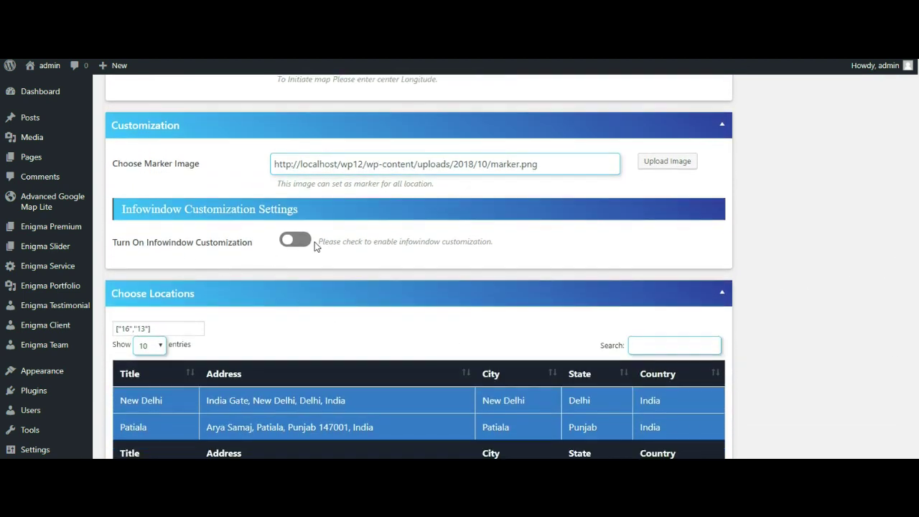
{"action": "left_click", "coordinate": [301, 244]}
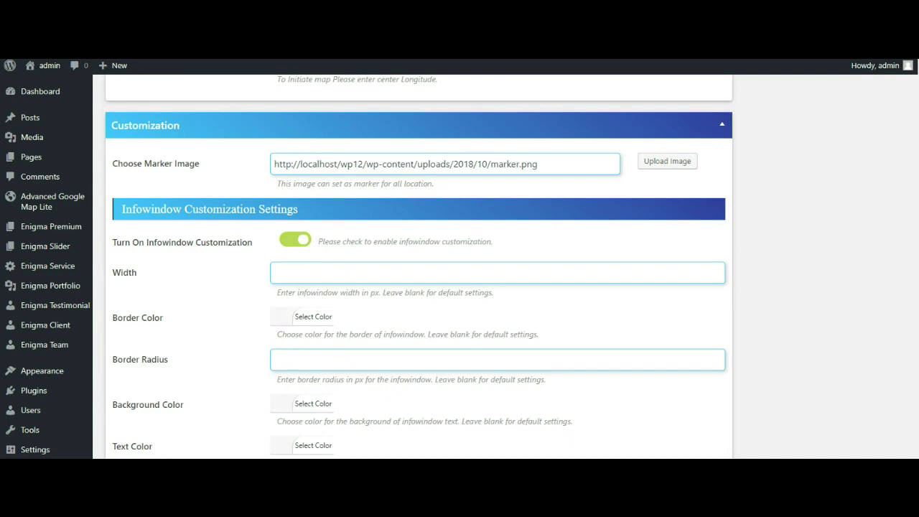
{"action": "left_click", "coordinate": [291, 244]}
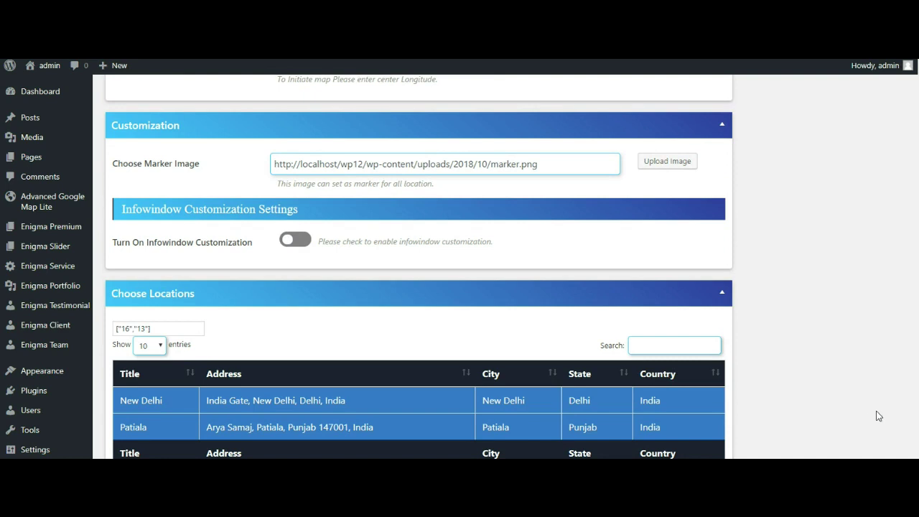
Copy the Multi map's shortcode [WL_AGM_Map id=20] and update the Google Map page containing it
{"action": "scroll", "coordinate": [419, 266], "scroll_direction": "up", "scroll_amount": 8}
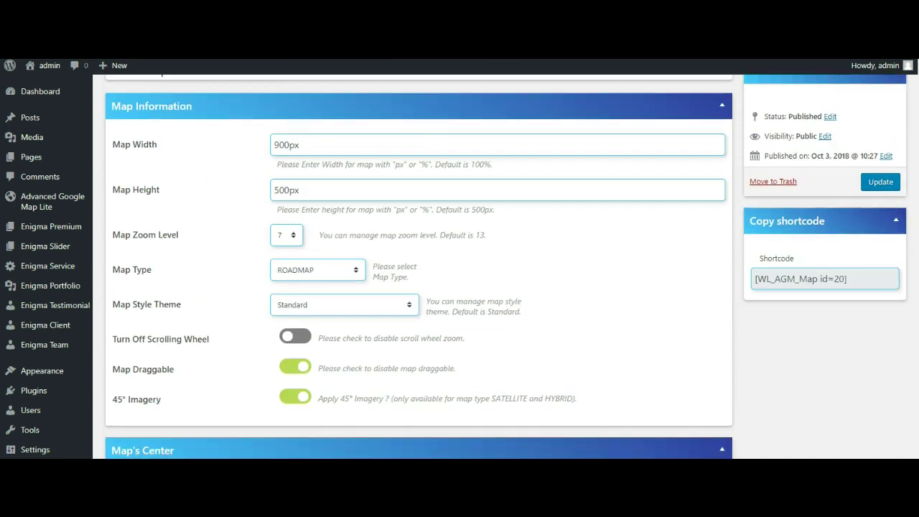
{"action": "triple_click", "coordinate": [784, 282]}
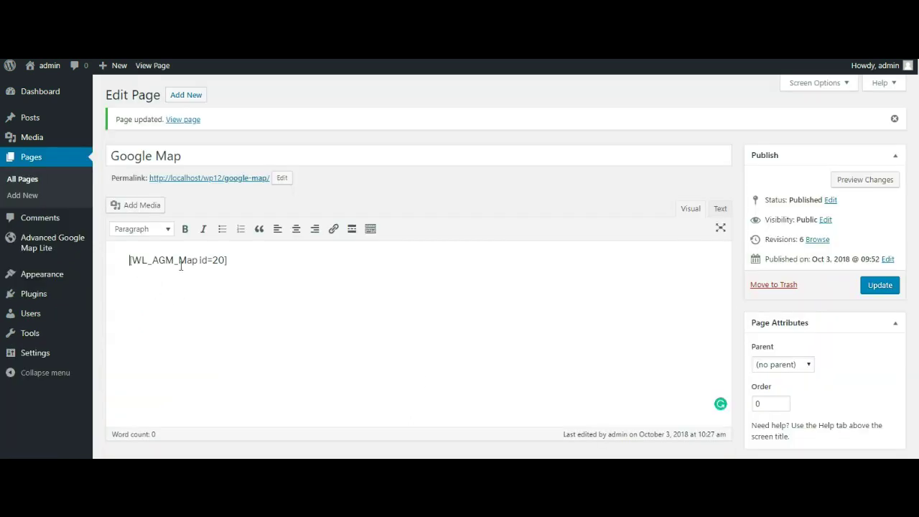
{"action": "left_click", "coordinate": [876, 287]}
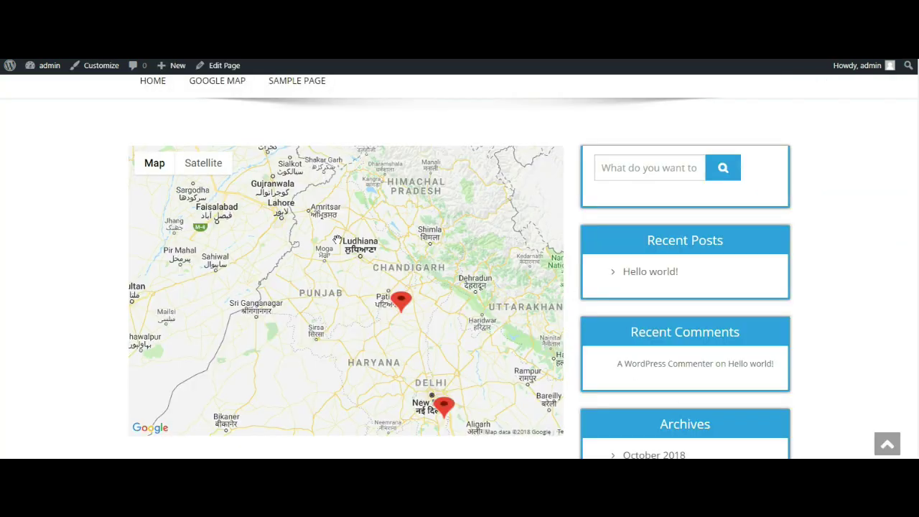
View the published Google Map page and inspect the location markers on its embedded map
{"action": "scroll", "coordinate": [370, 296], "scroll_direction": "down", "scroll_amount": 2}
{"action": "scroll", "coordinate": [405, 436], "scroll_direction": "up", "scroll_amount": 3}
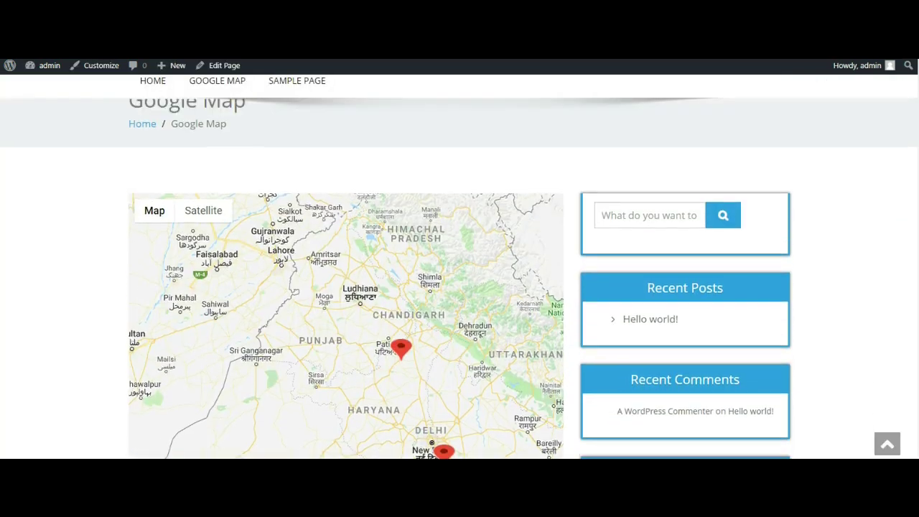
{"action": "scroll", "coordinate": [405, 436], "scroll_direction": "down", "scroll_amount": 2}
{"action": "scroll", "coordinate": [404, 437], "scroll_direction": "up", "scroll_amount": 5}
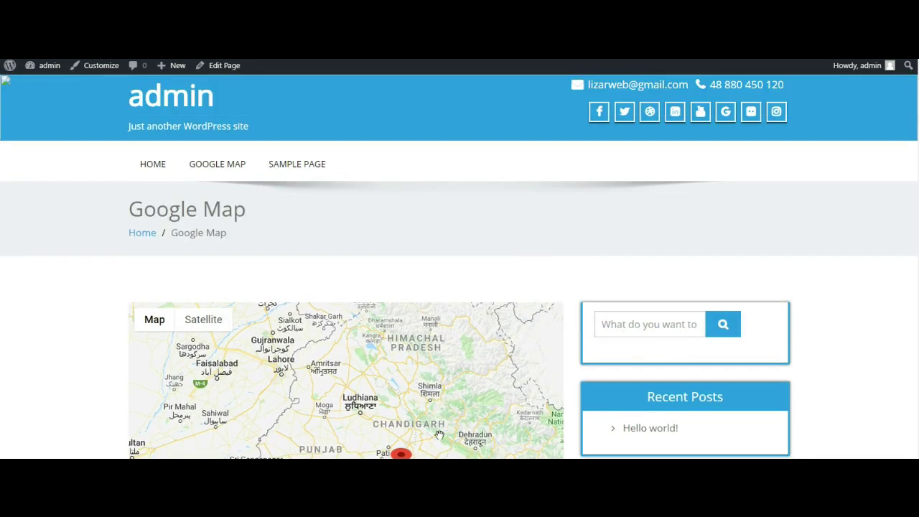
{"action": "scroll", "coordinate": [439, 433], "scroll_direction": "down", "scroll_amount": 5}
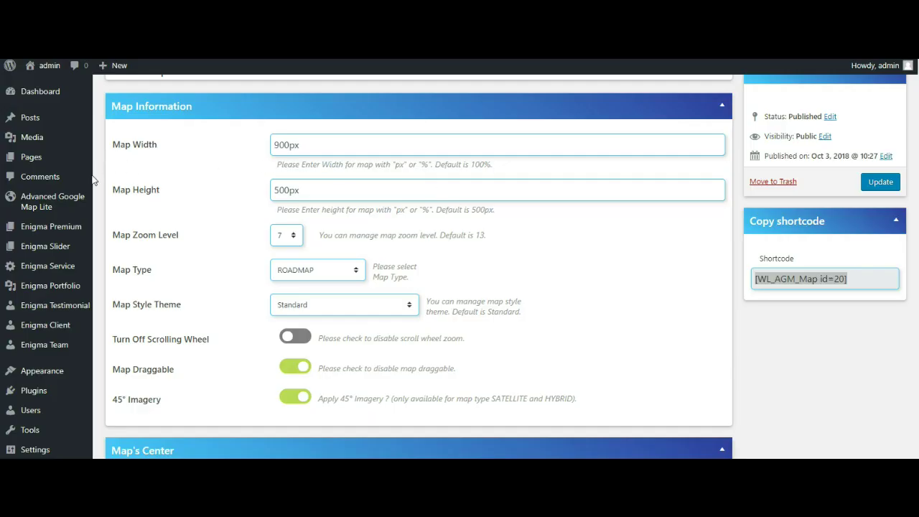
Open the existing route entry for editing from Advanced Google Map Lite's Route section
{"action": "mouse_move", "coordinate": [76, 208]}
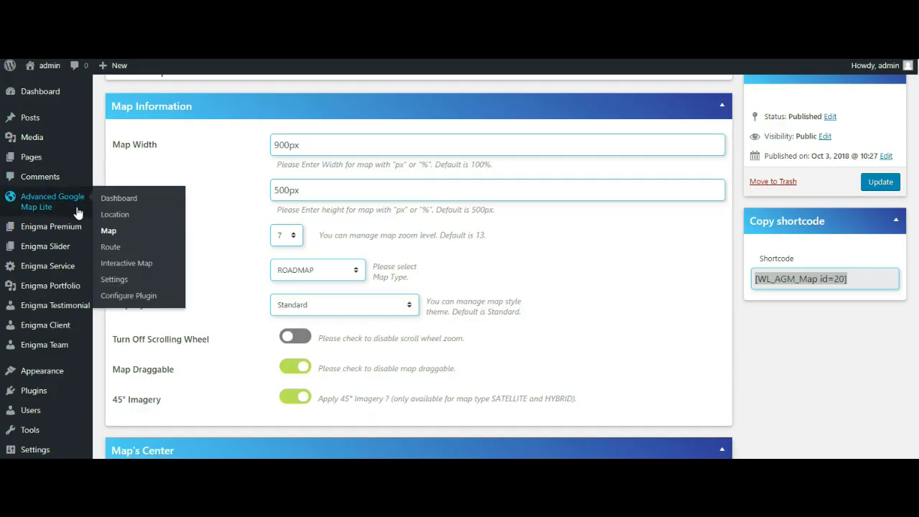
{"action": "left_click", "coordinate": [111, 248]}
{"action": "mouse_move", "coordinate": [154, 181]}
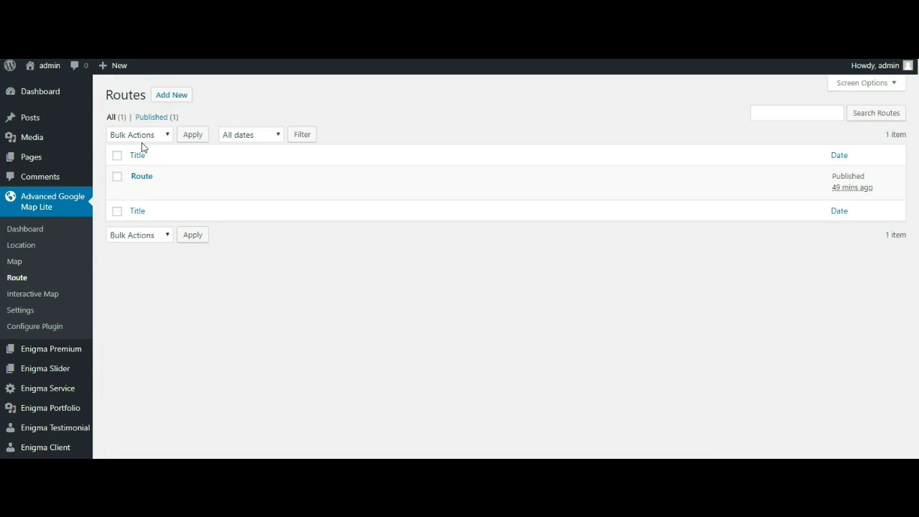
{"action": "left_click", "coordinate": [137, 191]}
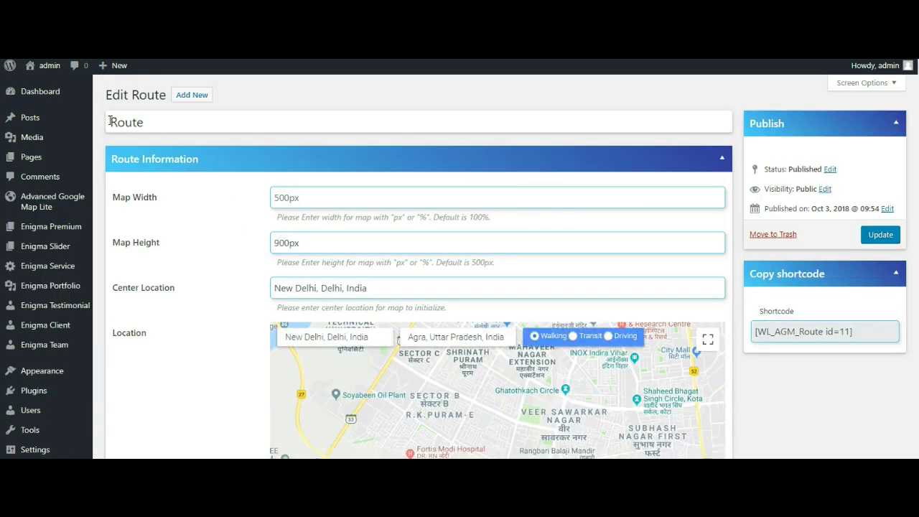
Examine the route's title, map dimensions, center location, and start and destination fields
{"action": "left_click_drag", "start_coordinate": [109, 121], "coordinate": [143, 122]}
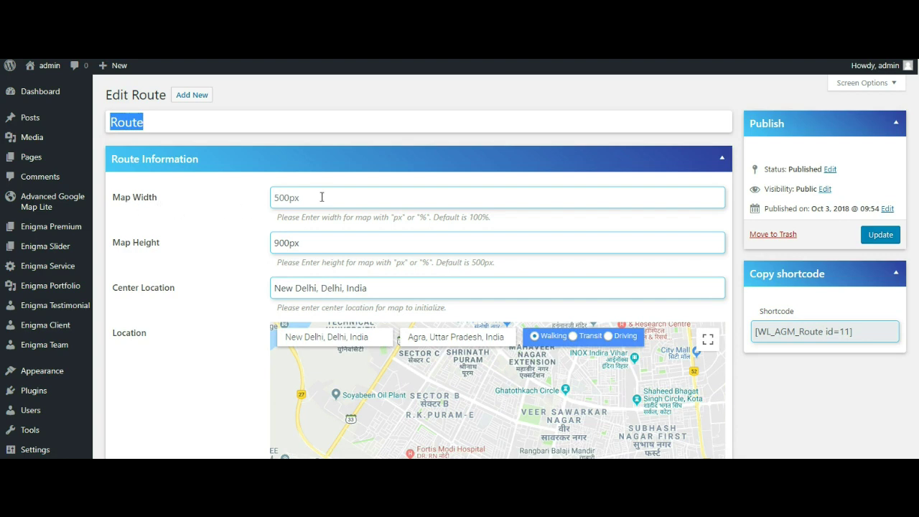
{"action": "left_click", "coordinate": [300, 244]}
{"action": "left_click_drag", "start_coordinate": [113, 289], "coordinate": [185, 294]}
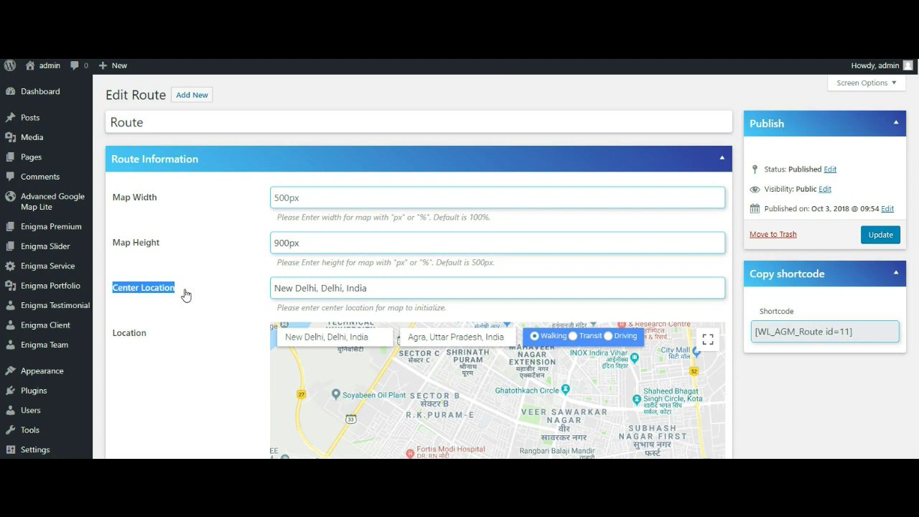
{"action": "left_click", "coordinate": [296, 342]}
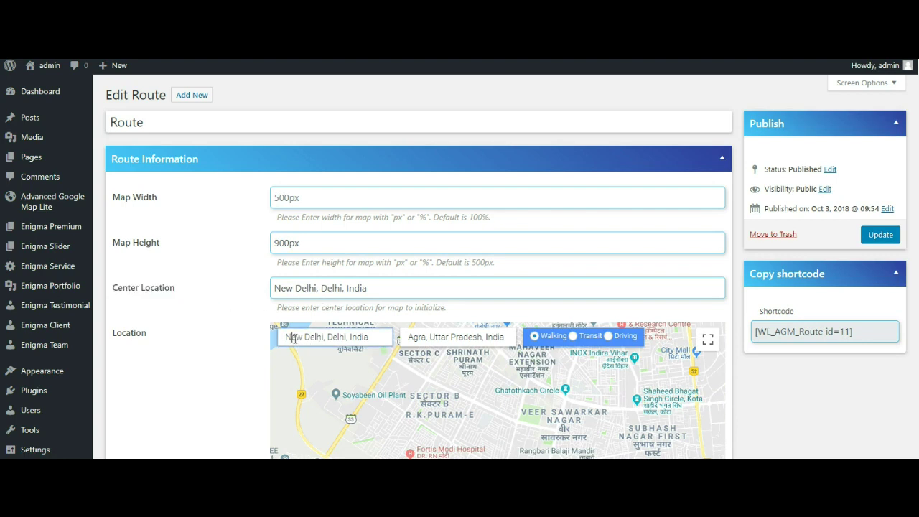
{"action": "left_click", "coordinate": [434, 335]}
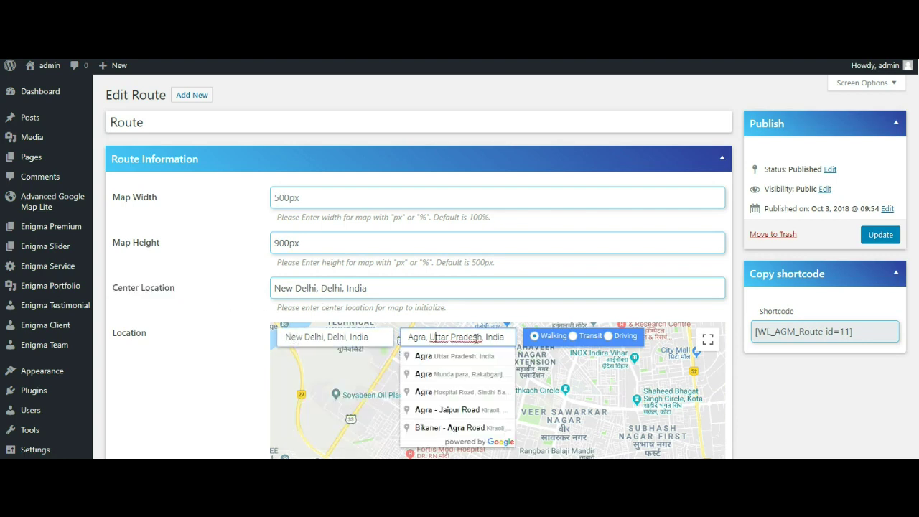
Switch the route's travel mode to Transit, to Driving and back to Walking
{"action": "left_click", "coordinate": [573, 336]}
{"action": "left_click", "coordinate": [608, 335]}
{"action": "left_click", "coordinate": [534, 337]}
Review the route's Stroke Opacity, Stroke Weight and Unit Systems options, keeping 1, 10 and METRIC selected
{"action": "scroll", "coordinate": [460, 287], "scroll_direction": "down", "scroll_amount": 5}
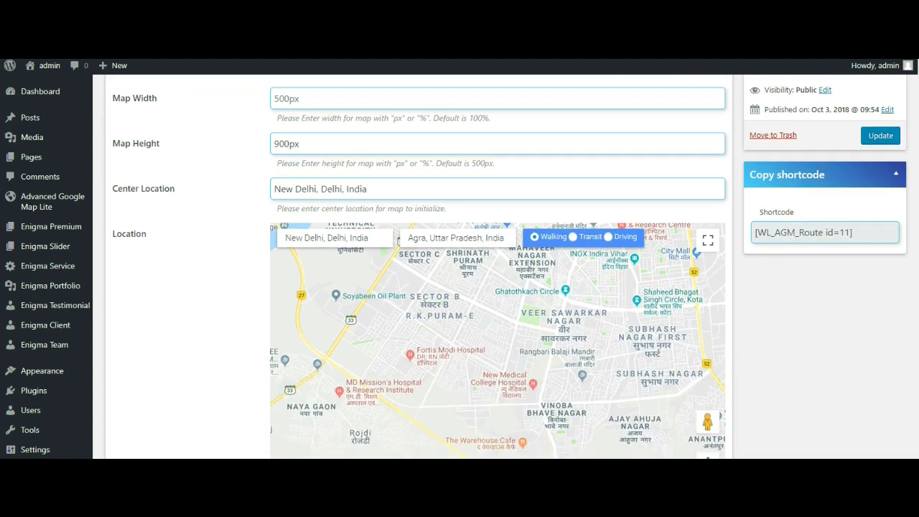
{"action": "scroll", "coordinate": [916, 397], "scroll_direction": "down", "scroll_amount": 1}
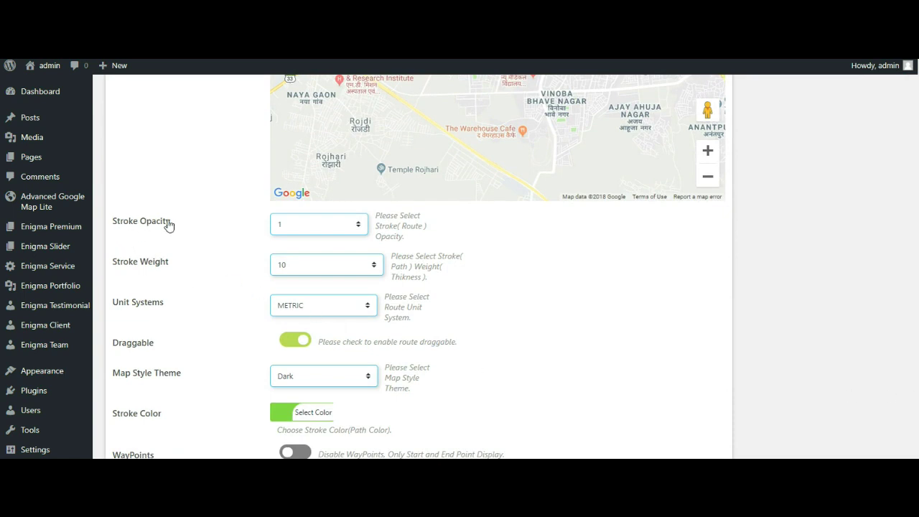
{"action": "left_click", "coordinate": [300, 230]}
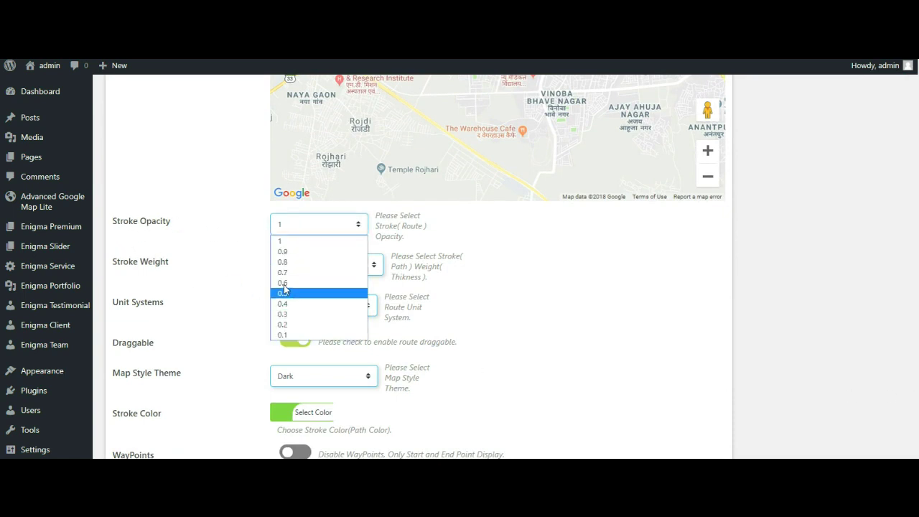
{"action": "left_click", "coordinate": [284, 239]}
{"action": "left_click_drag", "start_coordinate": [112, 264], "coordinate": [184, 267]}
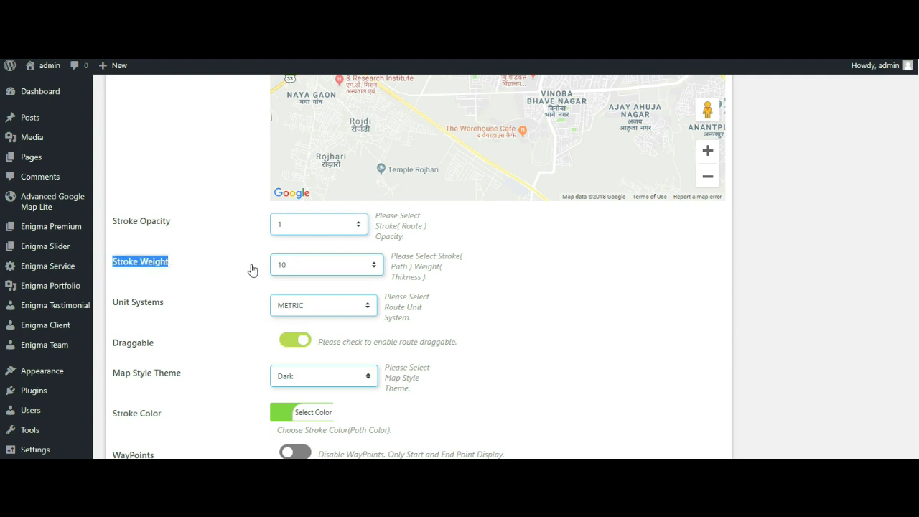
{"action": "left_click", "coordinate": [282, 267]}
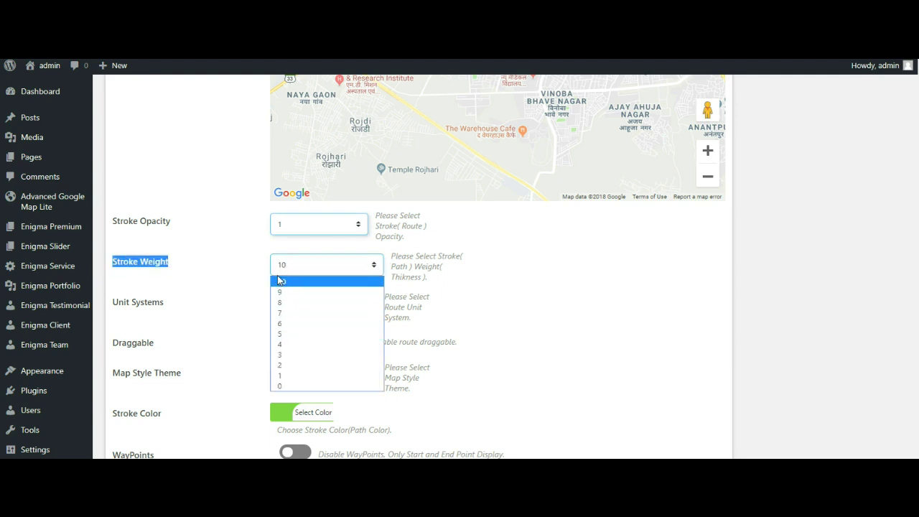
{"action": "left_click", "coordinate": [239, 267]}
{"action": "left_click_drag", "start_coordinate": [111, 304], "coordinate": [177, 309]}
{"action": "left_click", "coordinate": [291, 305]}
{"action": "left_click", "coordinate": [289, 322]}
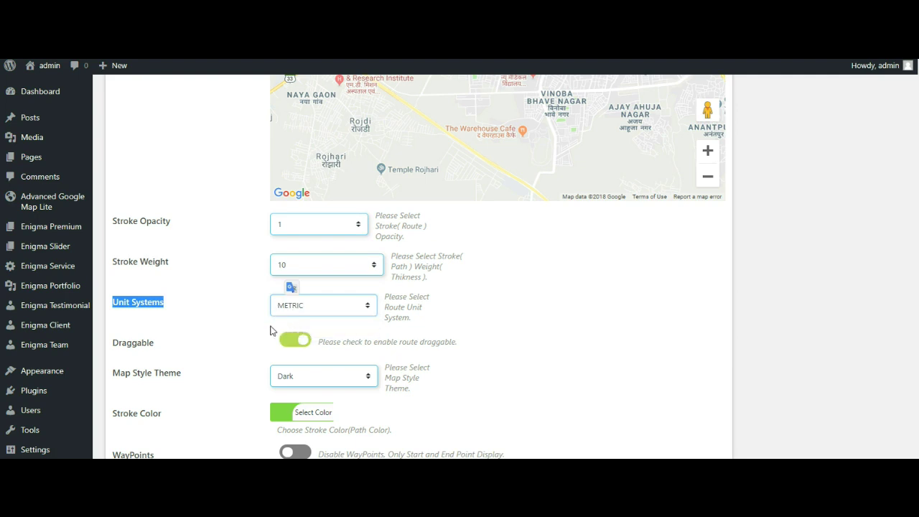
Examine the route's Draggable setting and the available map style themes, keeping Dark selected
{"action": "left_click_drag", "start_coordinate": [113, 345], "coordinate": [157, 350]}
{"action": "left_click", "coordinate": [157, 350]}
{"action": "left_click", "coordinate": [157, 350]}
{"action": "left_click_drag", "start_coordinate": [112, 378], "coordinate": [180, 380]}
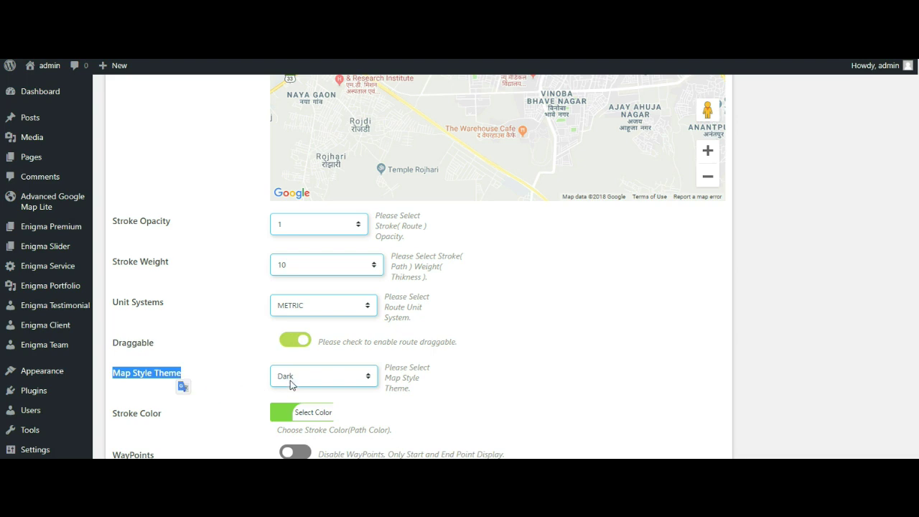
{"action": "left_click", "coordinate": [290, 380]}
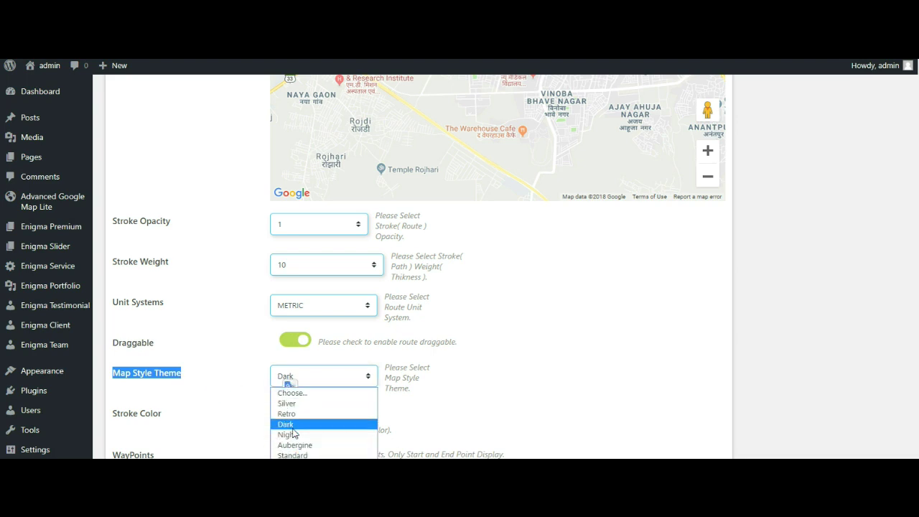
{"action": "left_click", "coordinate": [286, 424]}
Set the route's stroke color to green #49d642
{"action": "left_click_drag", "start_coordinate": [112, 421], "coordinate": [161, 421]}
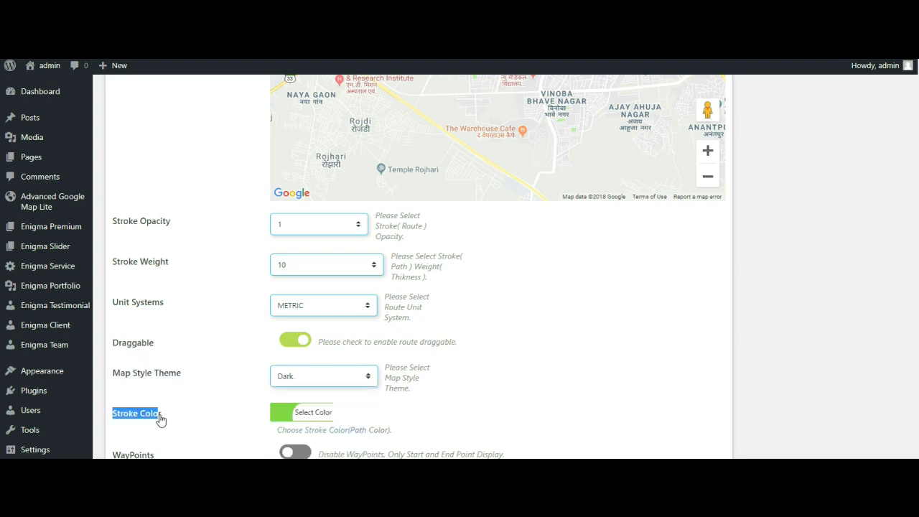
{"action": "left_click", "coordinate": [302, 415]}
{"action": "left_click", "coordinate": [311, 452]}
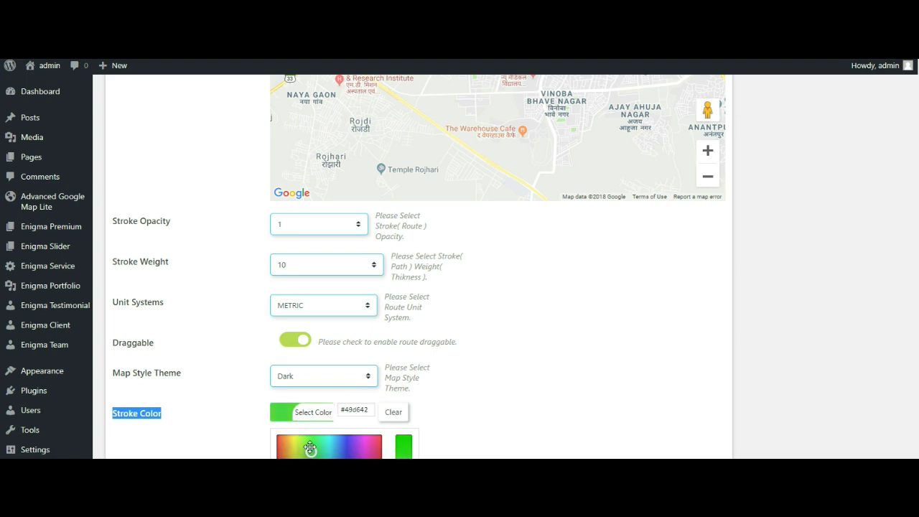
{"action": "scroll", "coordinate": [459, 287], "scroll_direction": "down", "scroll_amount": 2}
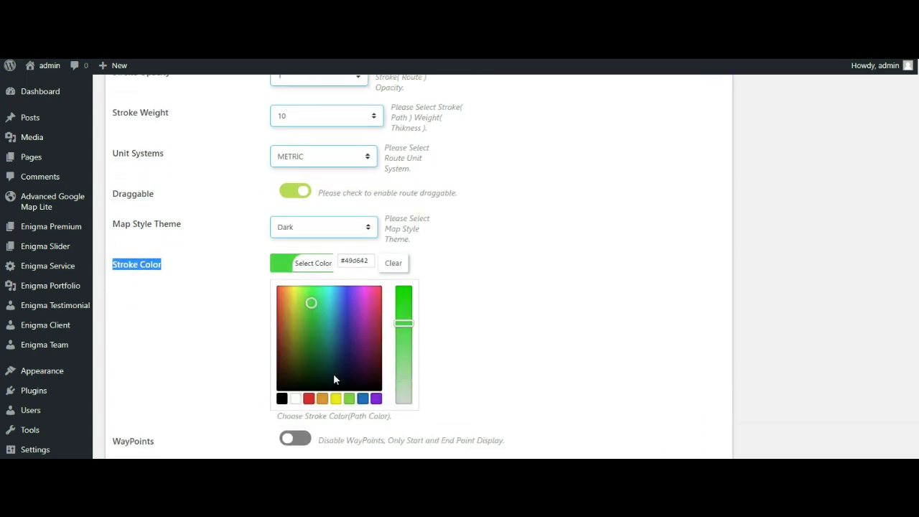
{"action": "left_click", "coordinate": [214, 319]}
Switch the route's WayPoints setting on and back off, and update the route
{"action": "scroll", "coordinate": [215, 319], "scroll_direction": "up", "scroll_amount": 2}
{"action": "left_click_drag", "start_coordinate": [111, 432], "coordinate": [163, 433]}
{"action": "left_click", "coordinate": [292, 431]}
{"action": "left_click", "coordinate": [291, 430]}
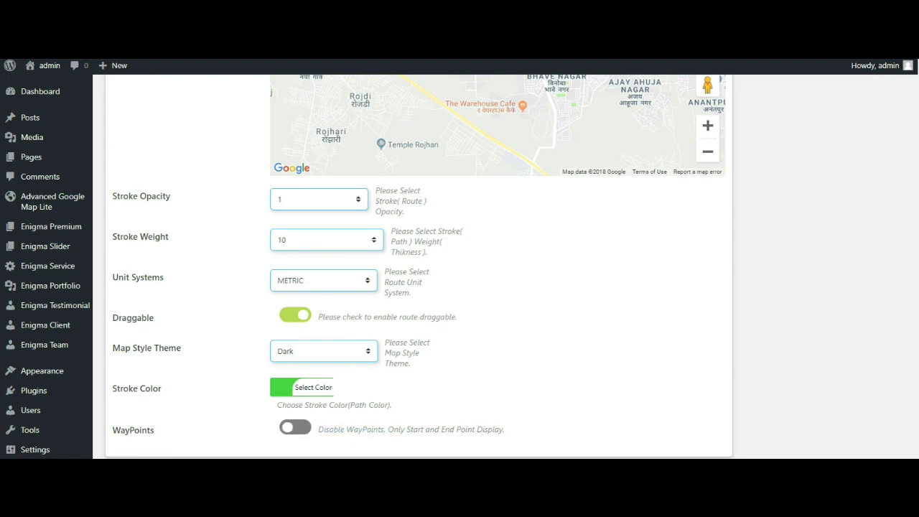
{"action": "scroll", "coordinate": [419, 266], "scroll_direction": "up", "scroll_amount": 8}
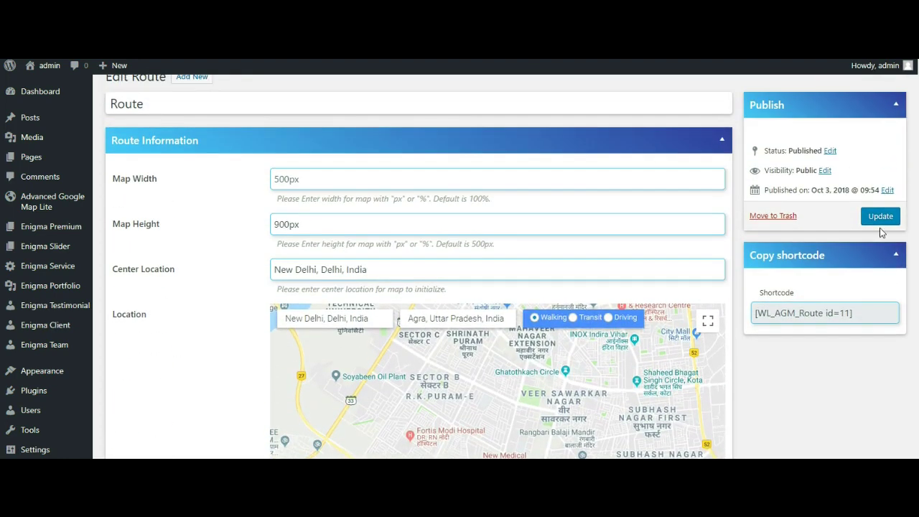
{"action": "left_click", "coordinate": [879, 218]}
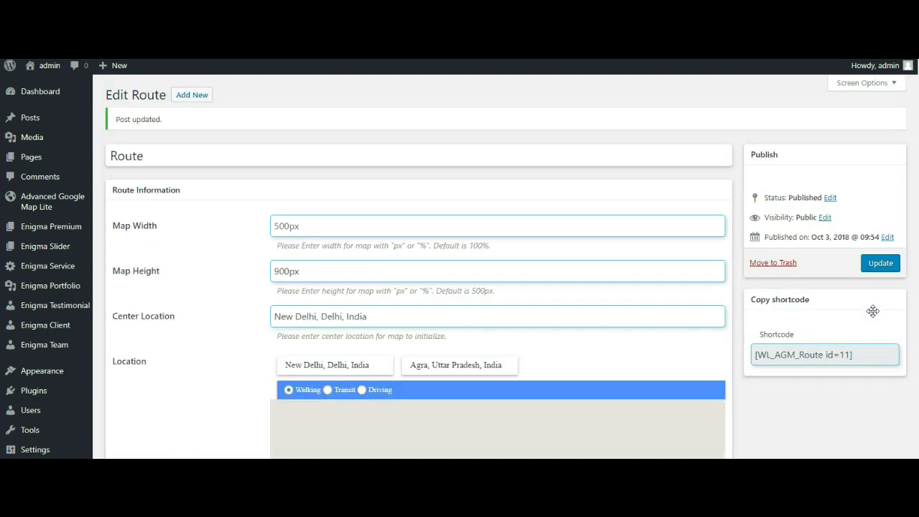
Copy the shortcode [WL_AGM_Route id=11] and inspect the route map on the published page
{"action": "left_click", "coordinate": [805, 364]}
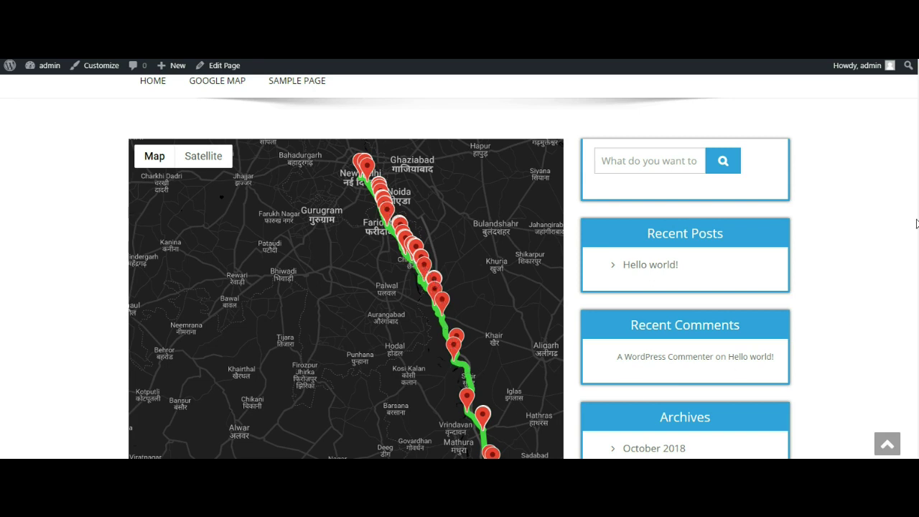
{"action": "scroll", "coordinate": [461, 278], "scroll_direction": "down", "scroll_amount": 3}
{"action": "scroll", "coordinate": [460, 279], "scroll_direction": "up", "scroll_amount": 2}
{"action": "scroll", "coordinate": [432, 252], "scroll_direction": "up", "scroll_amount": 1}
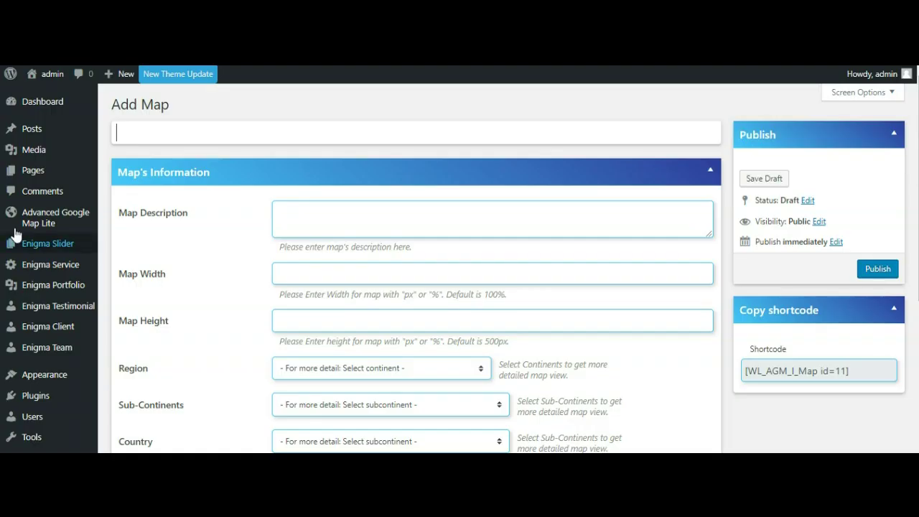
Examine the title, description, width and height fields of the new interactive map form
{"action": "mouse_move", "coordinate": [52, 225]}
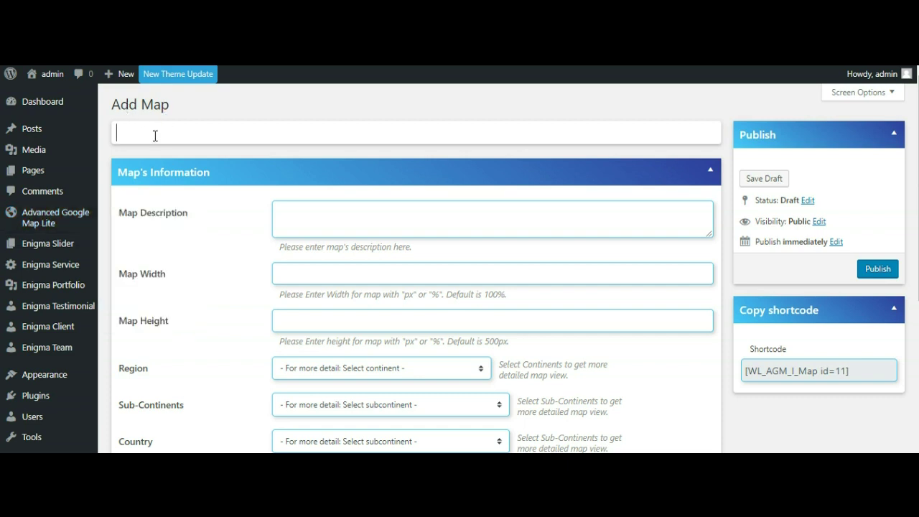
{"action": "left_click_drag", "start_coordinate": [119, 105], "coordinate": [170, 113]}
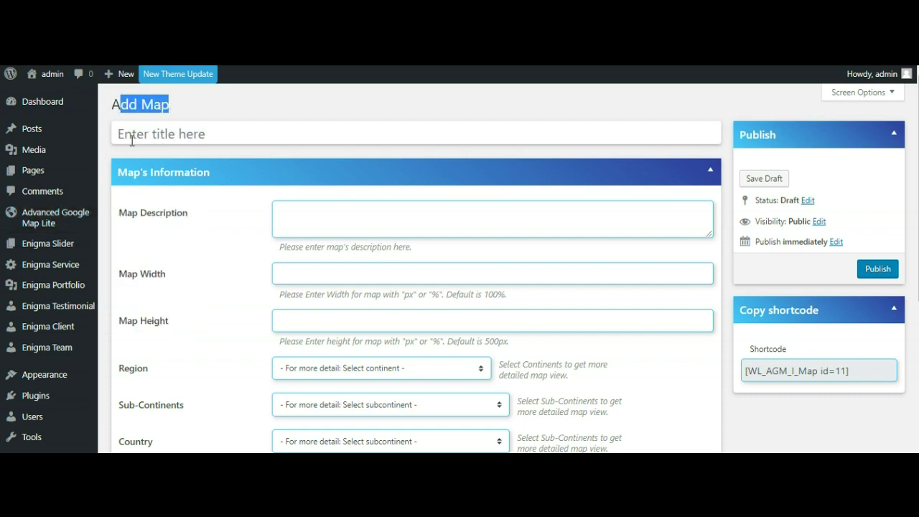
{"action": "left_click_drag", "start_coordinate": [118, 213], "coordinate": [219, 224]}
{"action": "left_click", "coordinate": [295, 229]}
{"action": "left_click_drag", "start_coordinate": [117, 280], "coordinate": [210, 290]}
{"action": "left_click", "coordinate": [300, 274]}
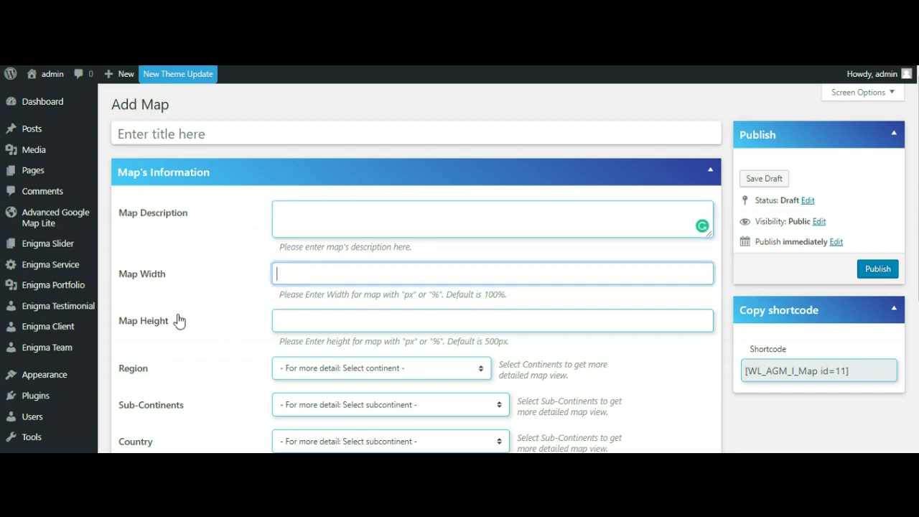
{"action": "left_click_drag", "start_coordinate": [117, 320], "coordinate": [171, 322]}
{"action": "left_click", "coordinate": [239, 339]}
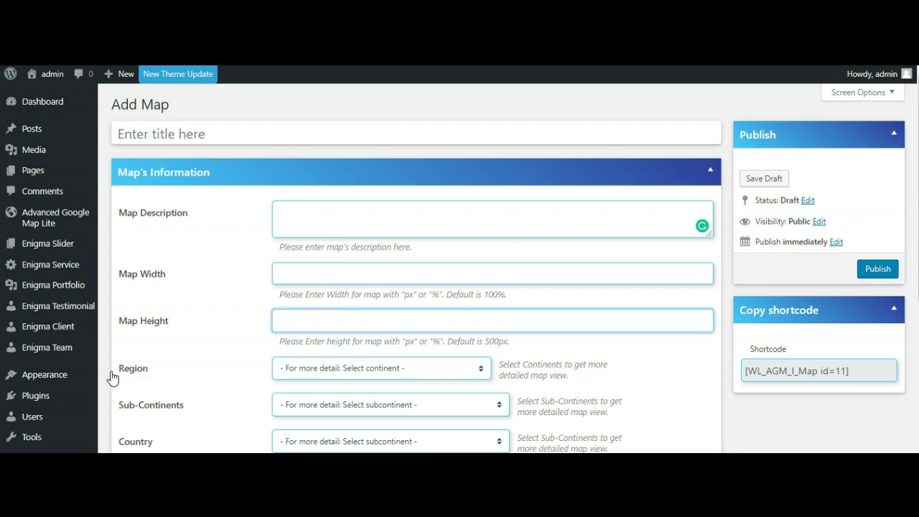
Set the interactive map's Region to Americas
{"action": "left_click_drag", "start_coordinate": [109, 370], "coordinate": [159, 382]}
{"action": "scroll", "coordinate": [300, 378], "scroll_direction": "down", "scroll_amount": 1}
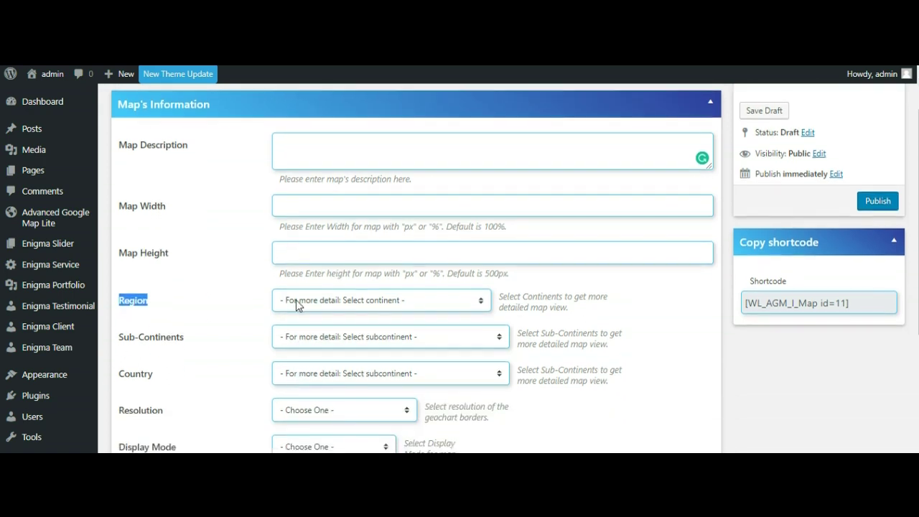
{"action": "left_click", "coordinate": [296, 300]}
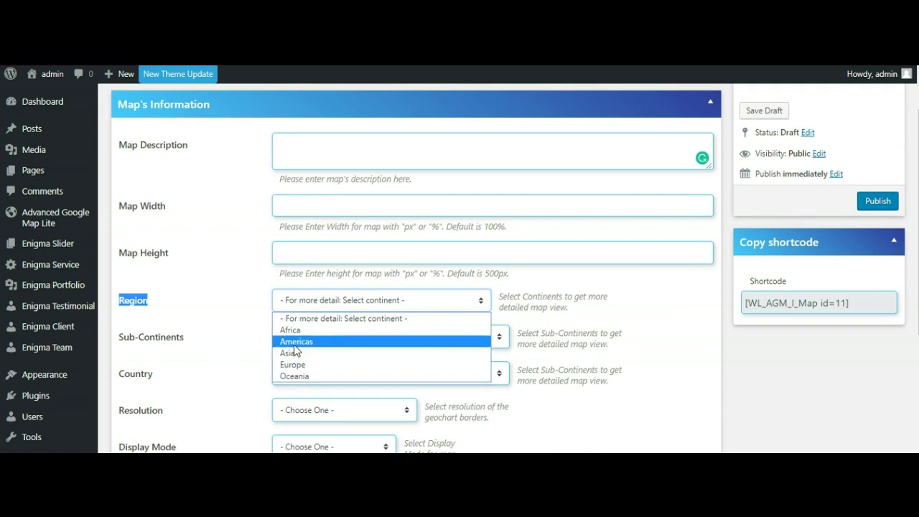
{"action": "left_click", "coordinate": [295, 343]}
Set the interactive map's sub-continent to South America and its country to Brazil
{"action": "scroll", "coordinate": [170, 351], "scroll_direction": "down", "scroll_amount": 1}
{"action": "left_click_drag", "start_coordinate": [117, 273], "coordinate": [196, 278]}
{"action": "left_click", "coordinate": [296, 279]}
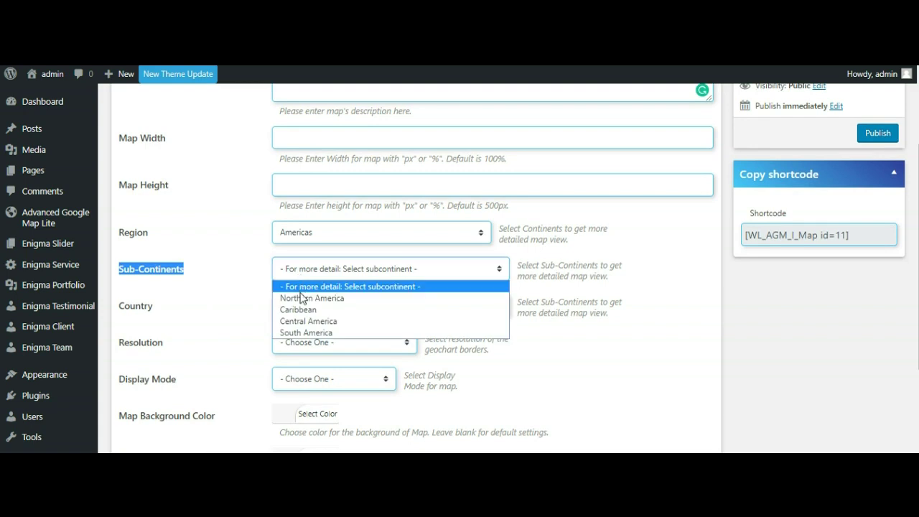
{"action": "left_click", "coordinate": [304, 329]}
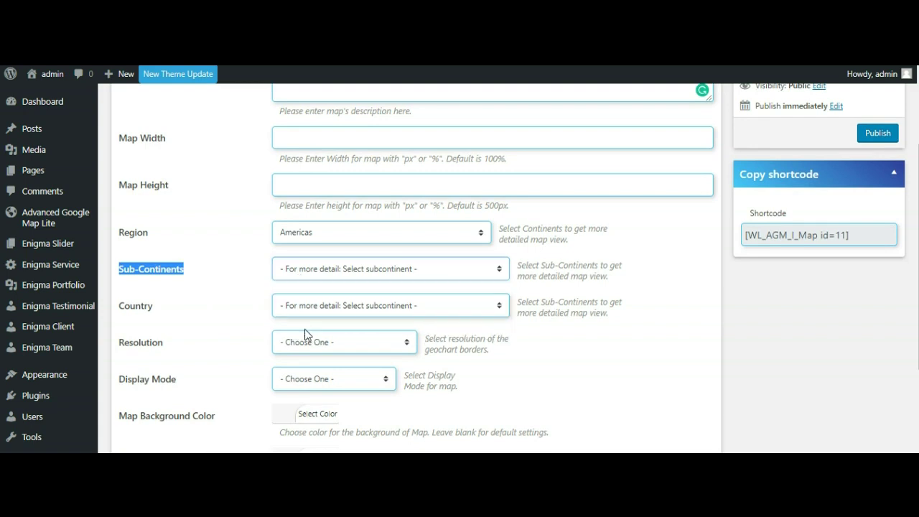
{"action": "left_click_drag", "start_coordinate": [117, 311], "coordinate": [164, 314]}
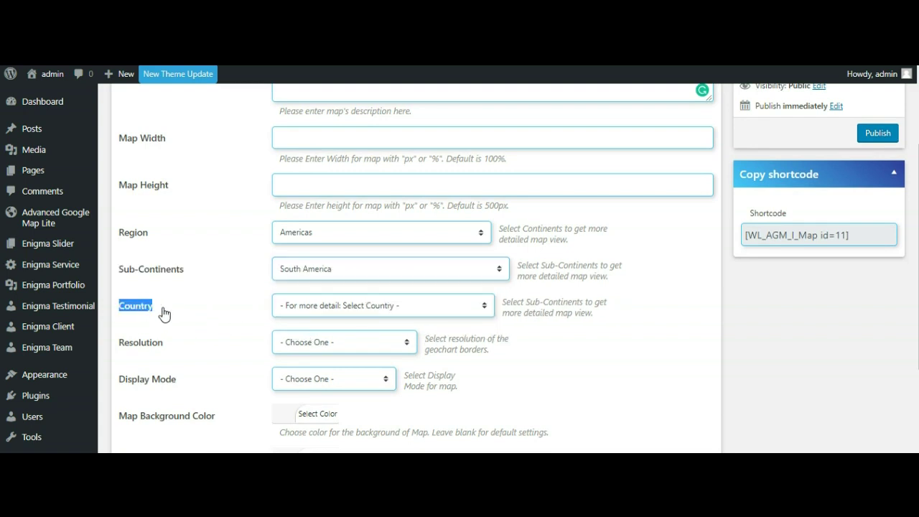
{"action": "left_click", "coordinate": [320, 312]}
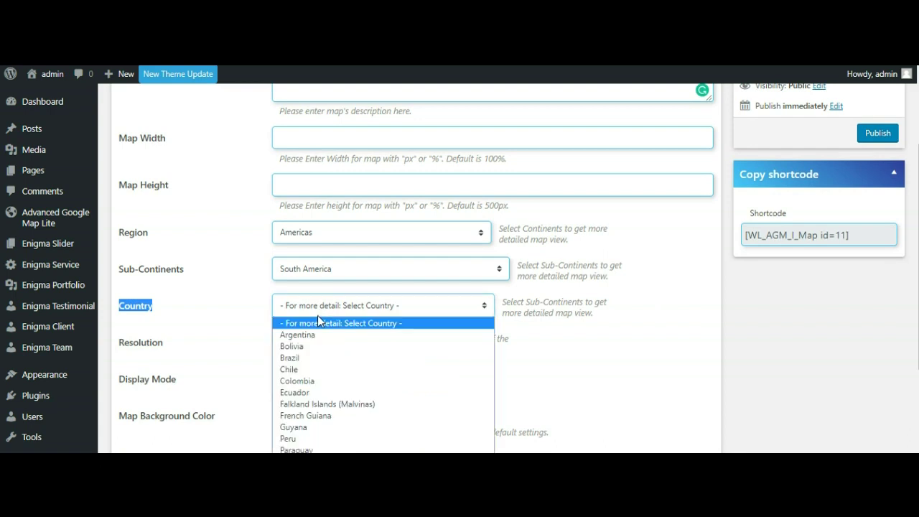
{"action": "left_click", "coordinate": [294, 356]}
Set the interactive map's resolution to provinces and its display mode to regions
{"action": "scroll", "coordinate": [178, 337], "scroll_direction": "down", "scroll_amount": 1}
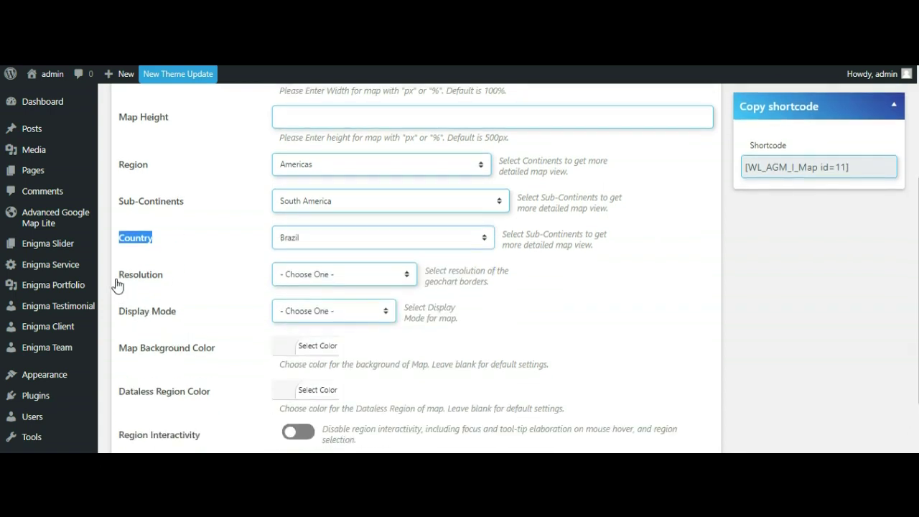
{"action": "left_click_drag", "start_coordinate": [117, 276], "coordinate": [173, 280]}
{"action": "left_click", "coordinate": [320, 276]}
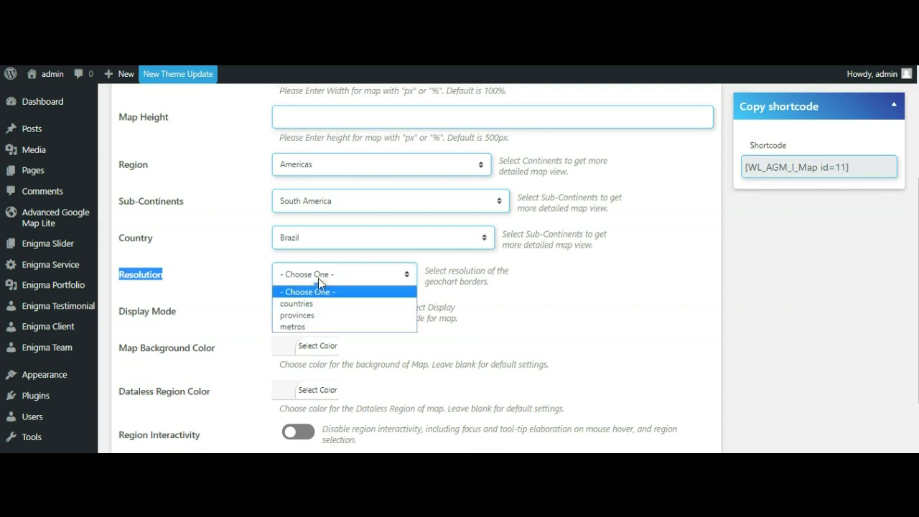
{"action": "left_click", "coordinate": [310, 314]}
{"action": "left_click_drag", "start_coordinate": [114, 315], "coordinate": [190, 322]}
{"action": "left_click", "coordinate": [316, 315]}
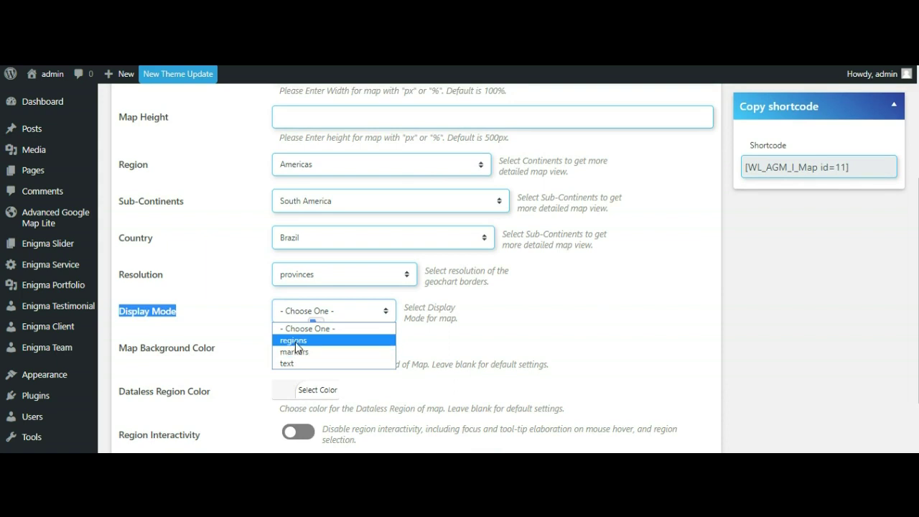
{"action": "left_click", "coordinate": [294, 340]}
Set the interactive map's background color to a dark grey
{"action": "left_click_drag", "start_coordinate": [115, 349], "coordinate": [224, 350]}
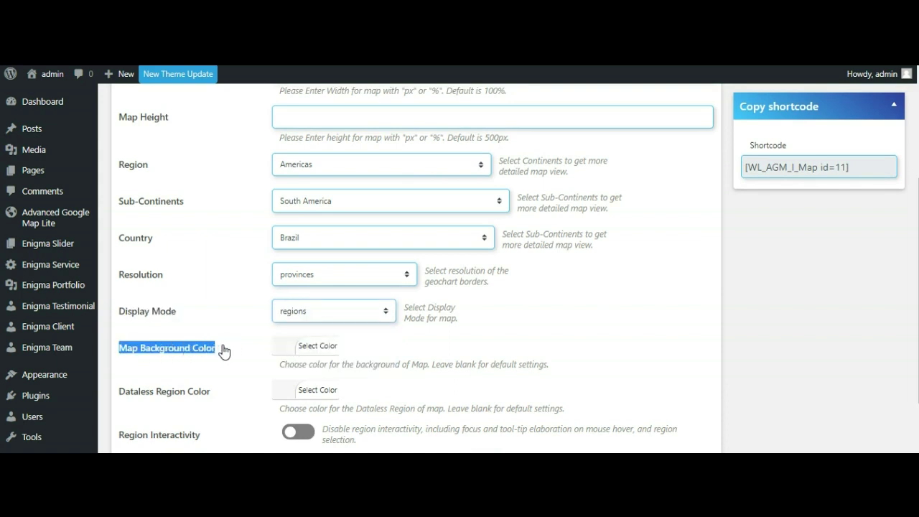
{"action": "left_click", "coordinate": [321, 350]}
{"action": "left_click_drag", "start_coordinate": [312, 432], "coordinate": [359, 416]}
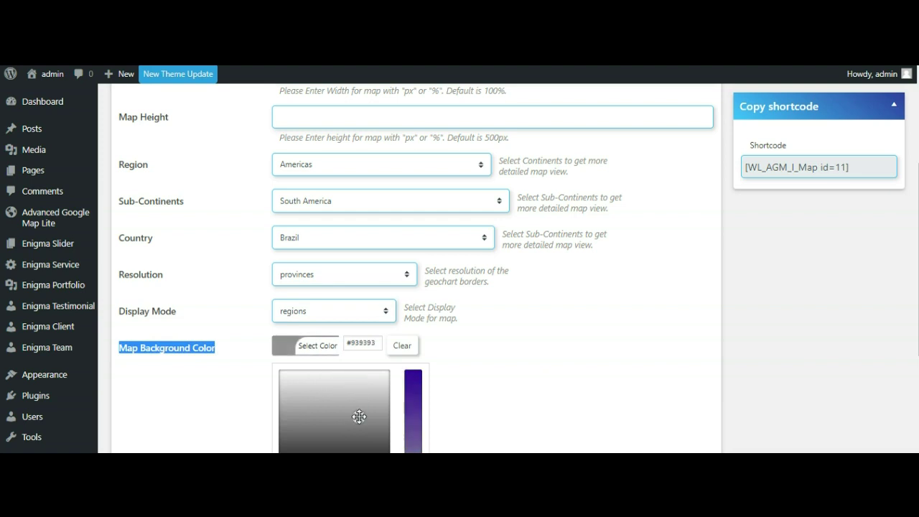
{"action": "scroll", "coordinate": [470, 318], "scroll_direction": "down", "scroll_amount": 3}
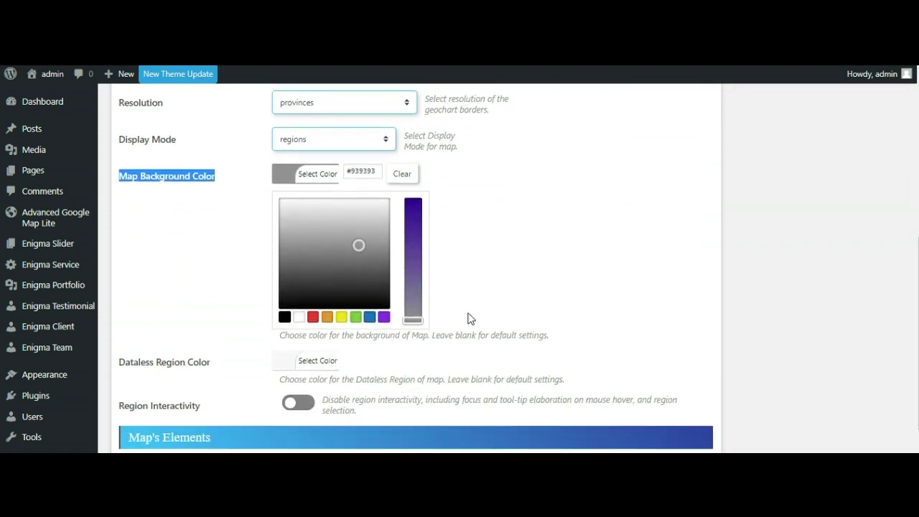
{"action": "left_click_drag", "start_coordinate": [358, 247], "coordinate": [297, 256]}
{"action": "left_click", "coordinate": [238, 229]}
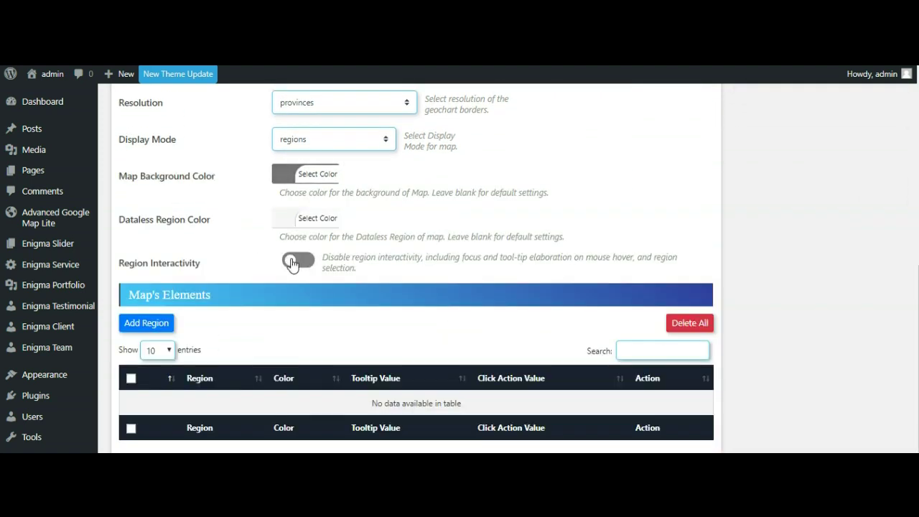
Set the interactive map's Dataless Region Color to white
{"action": "left_click_drag", "start_coordinate": [120, 228], "coordinate": [277, 222]}
{"action": "left_click", "coordinate": [319, 221]}
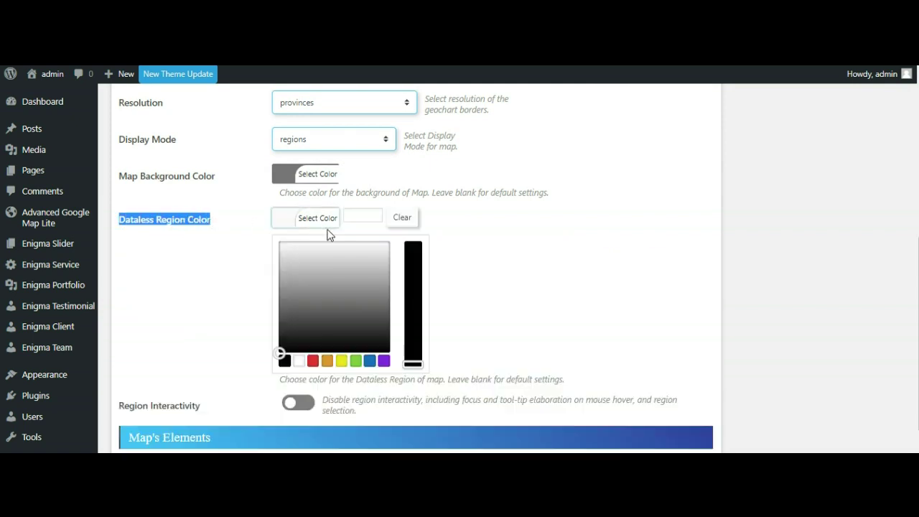
{"action": "left_click_drag", "start_coordinate": [378, 272], "coordinate": [322, 329]}
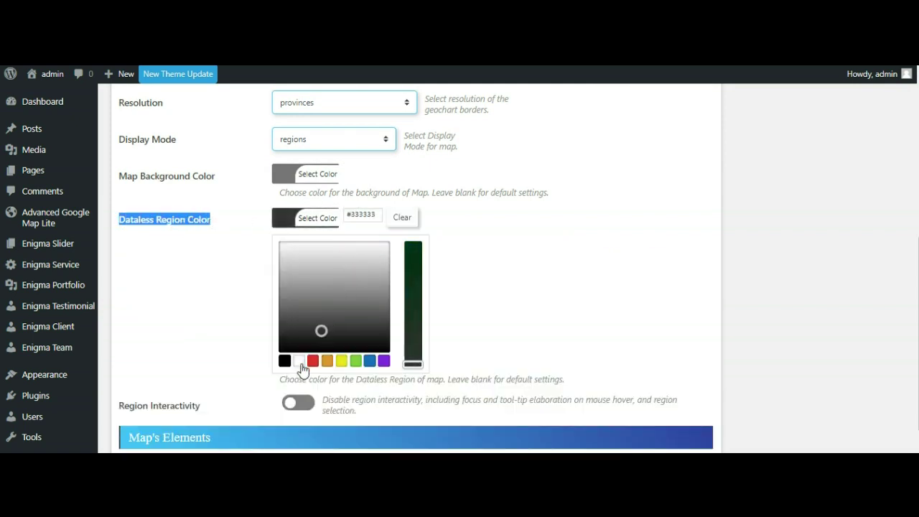
{"action": "left_click", "coordinate": [299, 360]}
{"action": "left_click", "coordinate": [198, 275]}
Toggle the map's Region Interactivity option on and back off
{"action": "left_click_drag", "start_coordinate": [119, 267], "coordinate": [200, 266]}
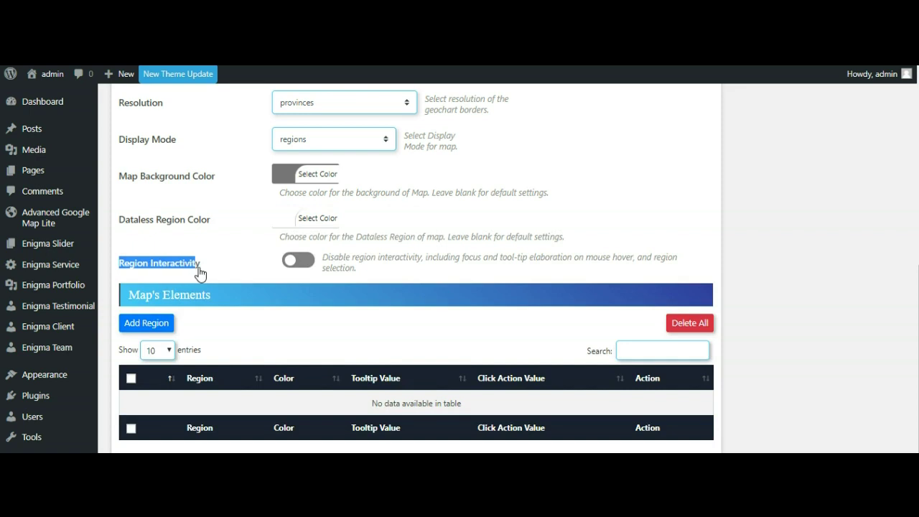
{"action": "left_click", "coordinate": [292, 267]}
{"action": "left_click", "coordinate": [295, 262]}
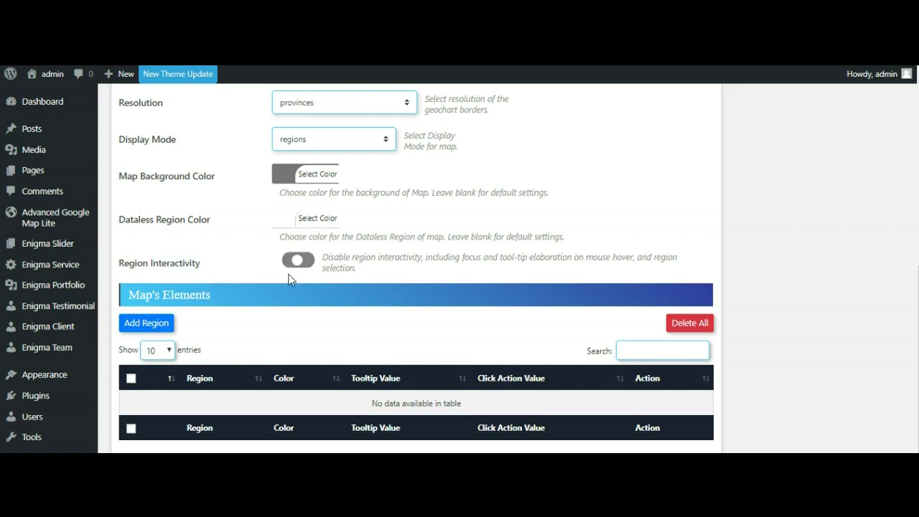
Start a new region for the map, leave its name blank and set its color to green #1da55f
{"action": "left_click", "coordinate": [146, 324]}
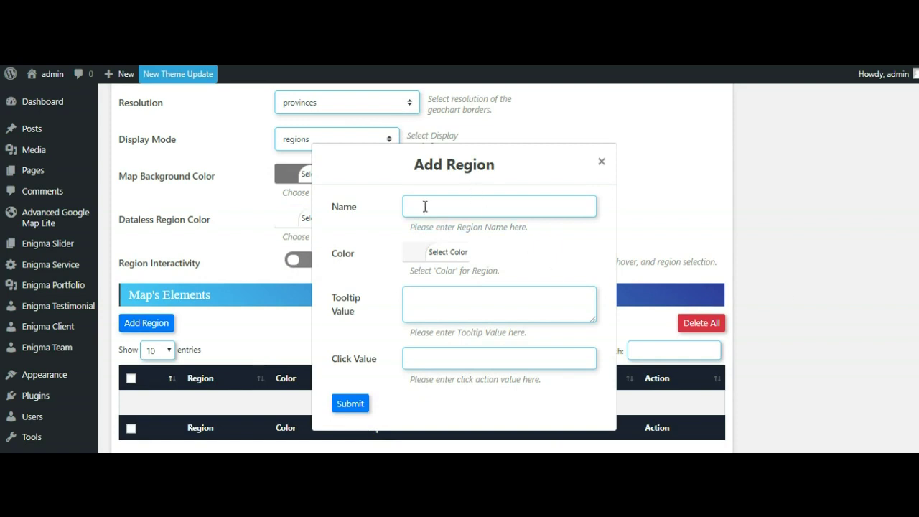
{"action": "double_click", "coordinate": [343, 208]}
{"action": "left_click", "coordinate": [430, 206]}
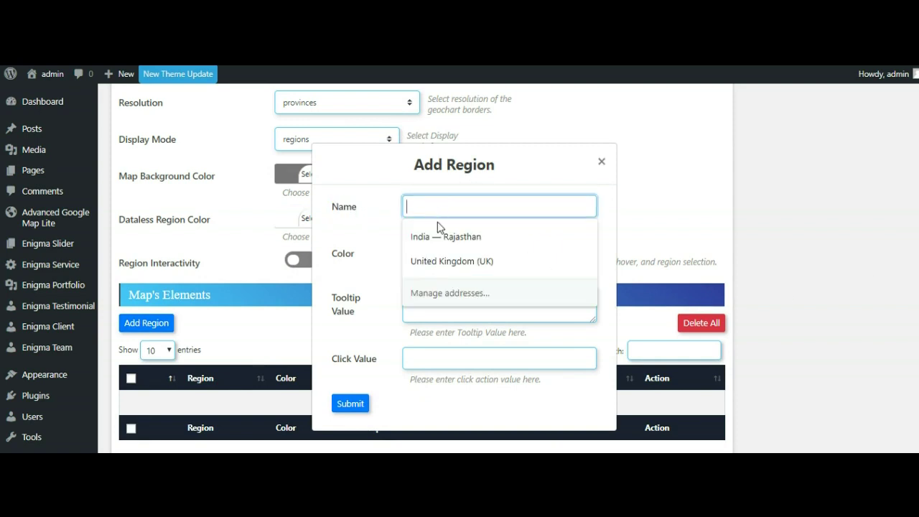
{"action": "left_click", "coordinate": [361, 244]}
{"action": "double_click", "coordinate": [342, 253]}
{"action": "left_click", "coordinate": [437, 258]}
{"action": "mouse_move", "coordinate": [480, 257]}
{"action": "left_mouse_down"}
{"action": "mouse_move", "coordinate": [455, 258]}
{"action": "mouse_move", "coordinate": [487, 253]}
{"action": "mouse_move", "coordinate": [486, 264]}
{"action": "mouse_move", "coordinate": [455, 253]}
{"action": "left_mouse_up"}
{"action": "left_click", "coordinate": [542, 237]}
{"action": "left_click", "coordinate": [377, 267]}
Leave the new region's tooltip value and click value blank and submit the region
{"action": "triple_click", "coordinate": [344, 310]}
{"action": "left_click", "coordinate": [420, 304]}
{"action": "left_click_drag", "start_coordinate": [328, 369], "coordinate": [438, 357]}
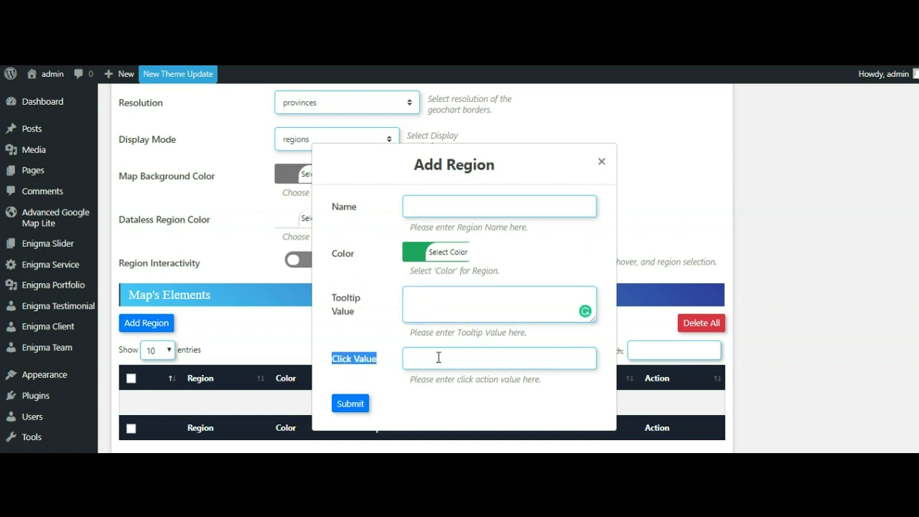
{"action": "left_click", "coordinate": [439, 356]}
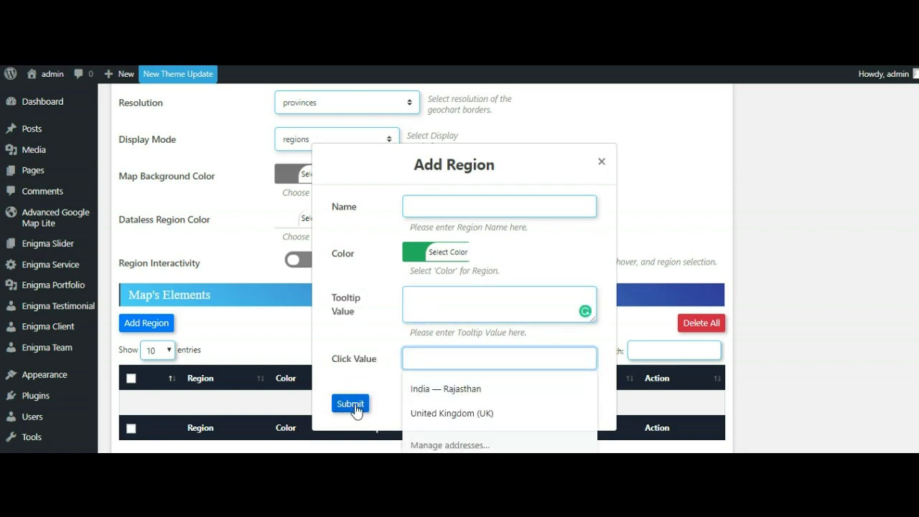
{"action": "left_click", "coordinate": [354, 404]}
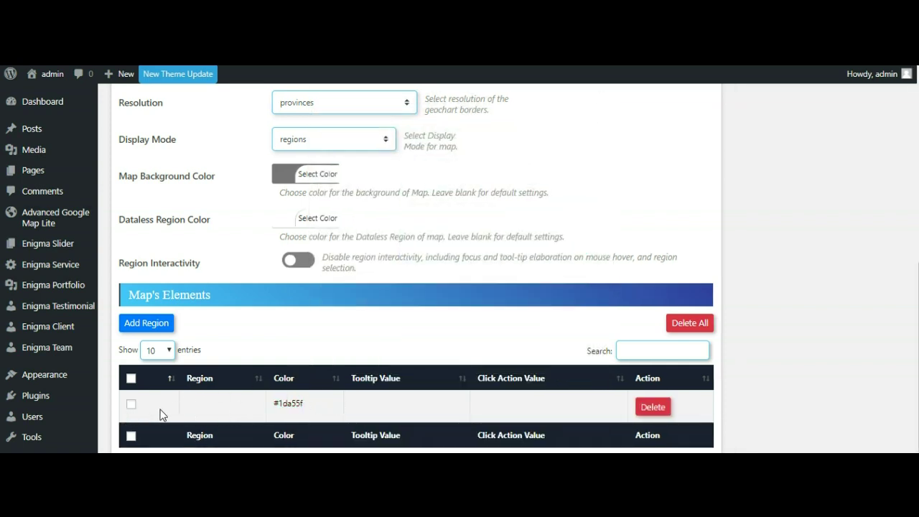
Select the newly added region's row and the map's shortcode [WL_AGM_I_Map id=11]
{"action": "left_click", "coordinate": [130, 404]}
{"action": "scroll", "coordinate": [900, 333], "scroll_direction": "up", "scroll_amount": 5}
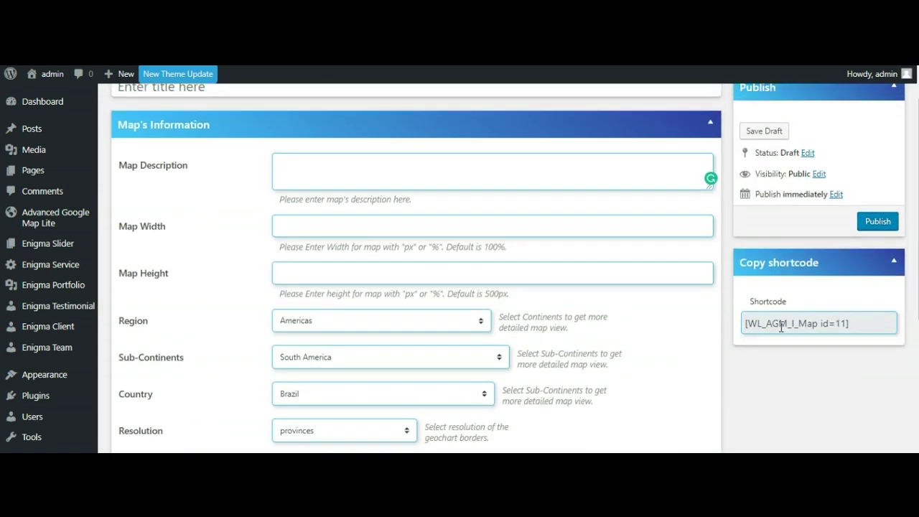
{"action": "left_click", "coordinate": [781, 327]}
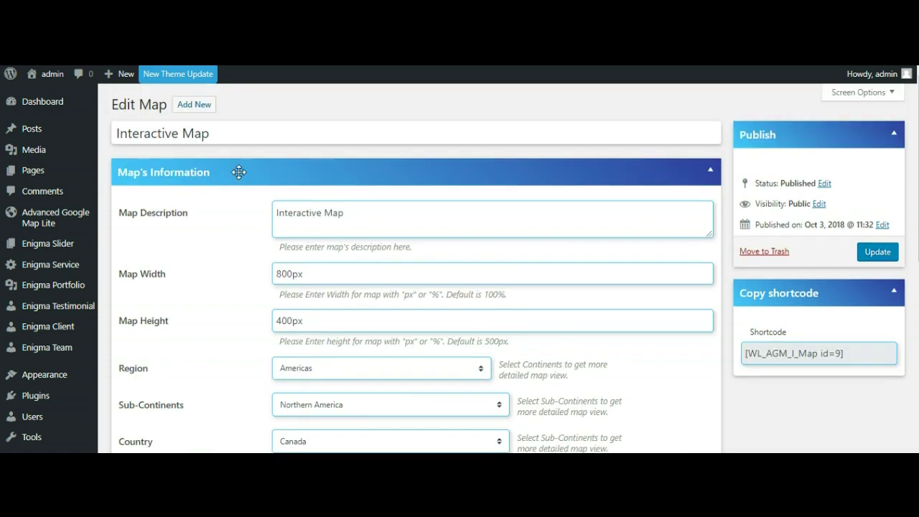
Examine the title, description, width and height of the published Interactive Map
{"action": "left_click_drag", "start_coordinate": [117, 134], "coordinate": [211, 134]}
{"action": "left_click_drag", "start_coordinate": [119, 213], "coordinate": [188, 214]}
{"action": "left_click_drag", "start_coordinate": [316, 213], "coordinate": [299, 211]}
{"action": "left_click_drag", "start_coordinate": [119, 274], "coordinate": [277, 280]}
{"action": "left_click", "coordinate": [290, 276]}
{"action": "left_click_drag", "start_coordinate": [121, 321], "coordinate": [172, 327]}
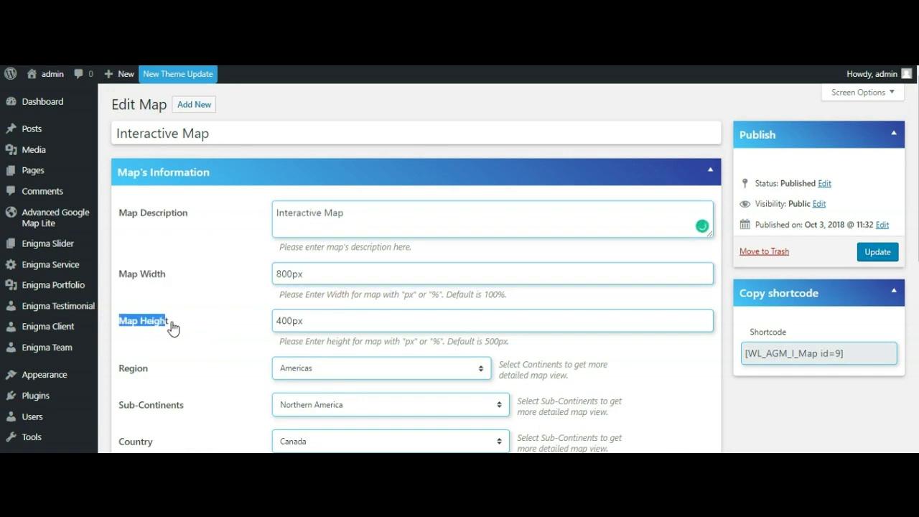
{"action": "left_click", "coordinate": [288, 321]}
{"action": "scroll", "coordinate": [429, 290], "scroll_direction": "down", "scroll_amount": 2}
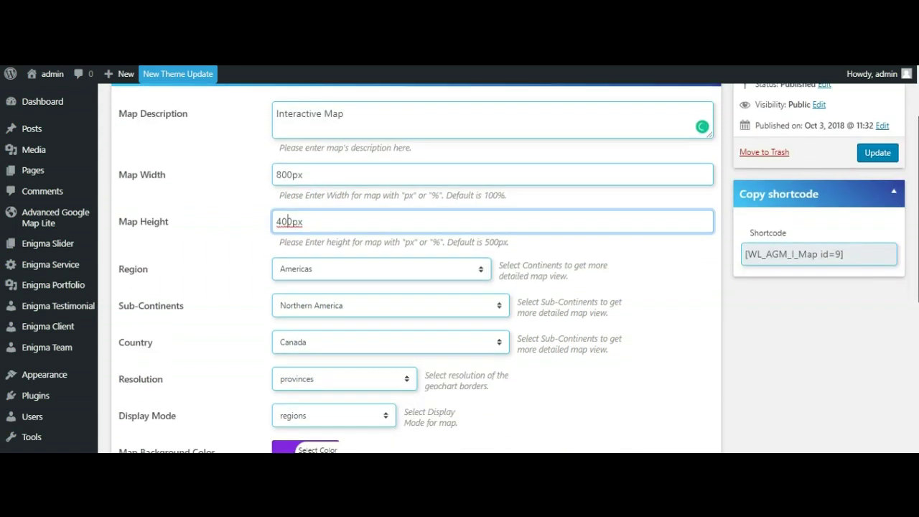
Examine the region, sub-continent and country choices of the published Interactive Map, keeping Americas as the region
{"action": "left_click_drag", "start_coordinate": [122, 260], "coordinate": [258, 262]}
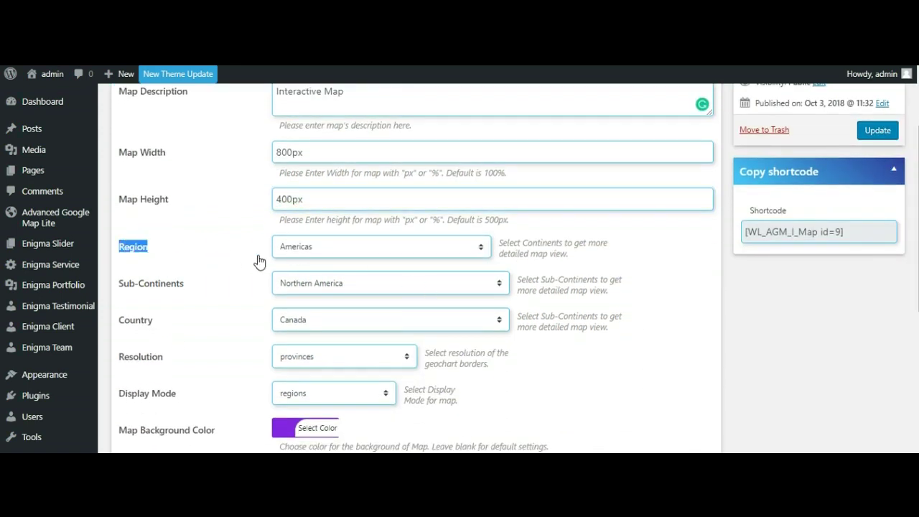
{"action": "left_click", "coordinate": [307, 252]}
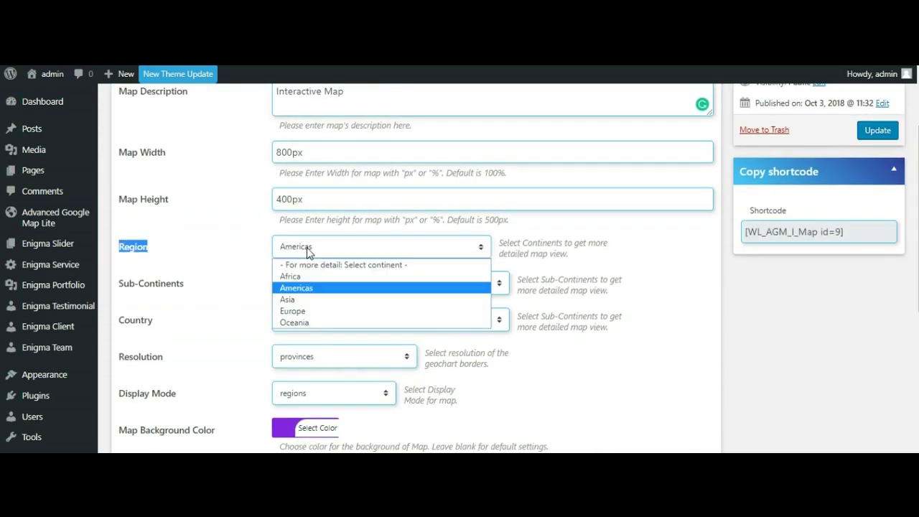
{"action": "left_click", "coordinate": [300, 288]}
{"action": "left_click_drag", "start_coordinate": [119, 285], "coordinate": [183, 293]}
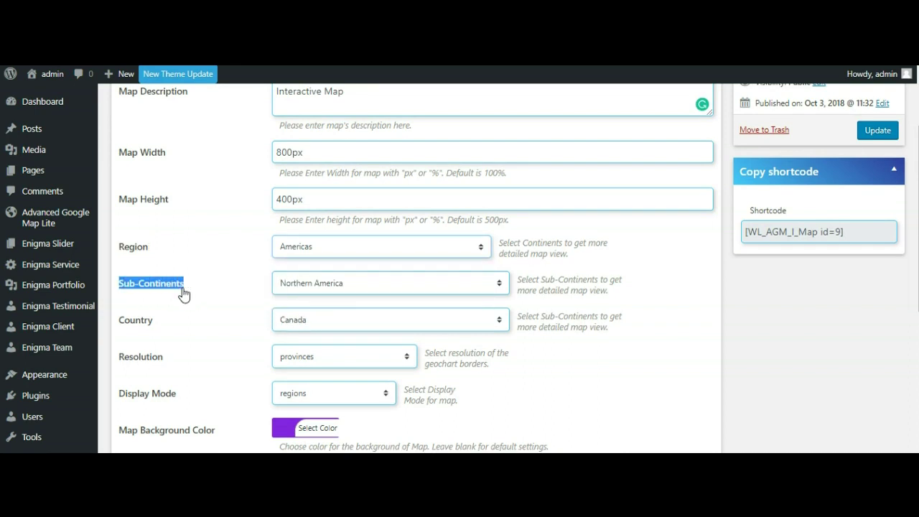
{"action": "left_click", "coordinate": [310, 287]}
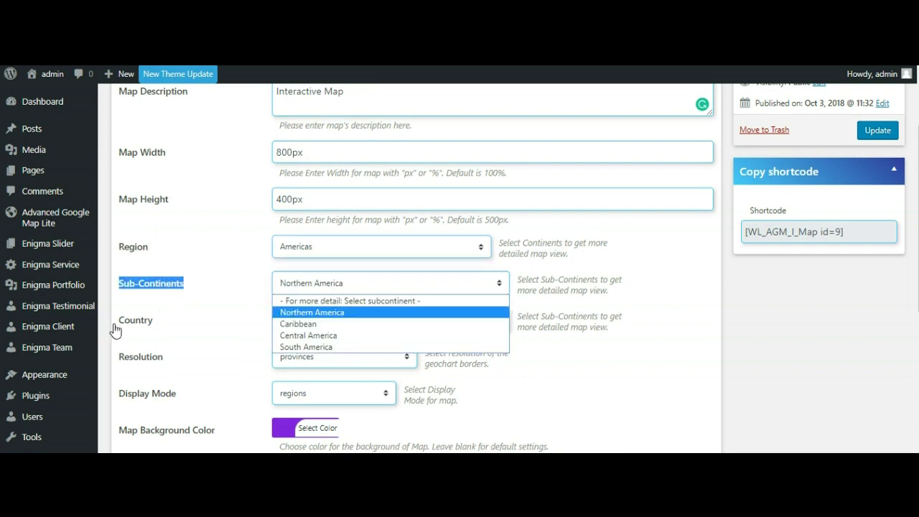
{"action": "left_click_drag", "start_coordinate": [115, 323], "coordinate": [170, 329]}
{"action": "left_click", "coordinate": [291, 327]}
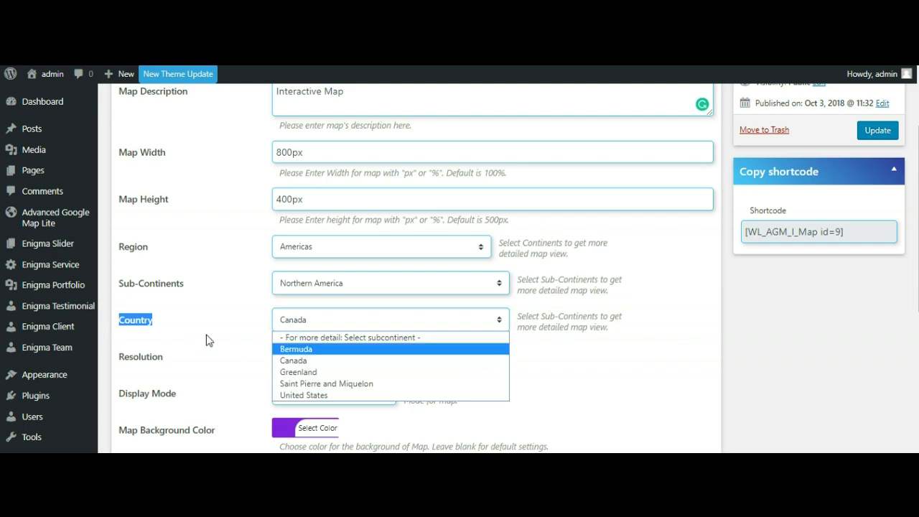
{"action": "left_click", "coordinate": [205, 340]}
Examine the published map's resolution, display mode, background color and dataless region color settings
{"action": "left_click_drag", "start_coordinate": [119, 357], "coordinate": [179, 365]}
{"action": "left_click", "coordinate": [281, 359]}
{"action": "left_click", "coordinate": [253, 364]}
{"action": "left_click_drag", "start_coordinate": [118, 395], "coordinate": [185, 402]}
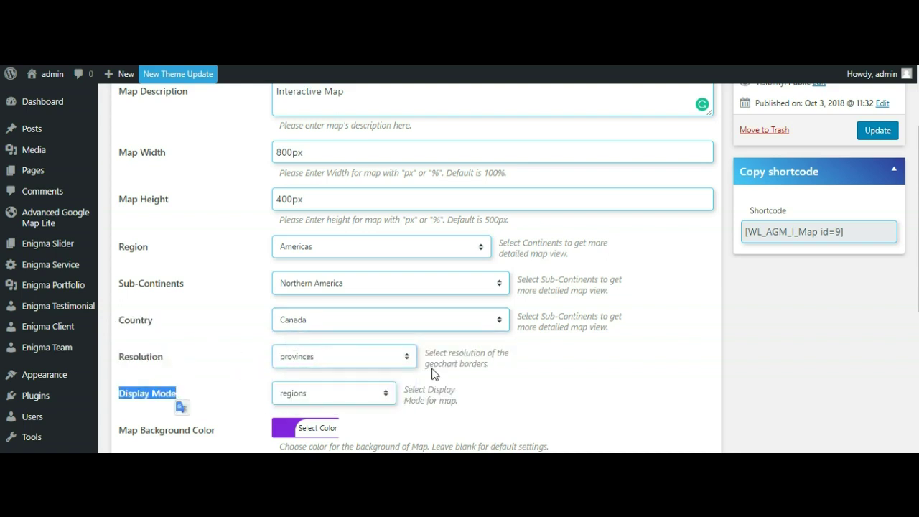
{"action": "scroll", "coordinate": [908, 233], "scroll_direction": "down", "scroll_amount": 3}
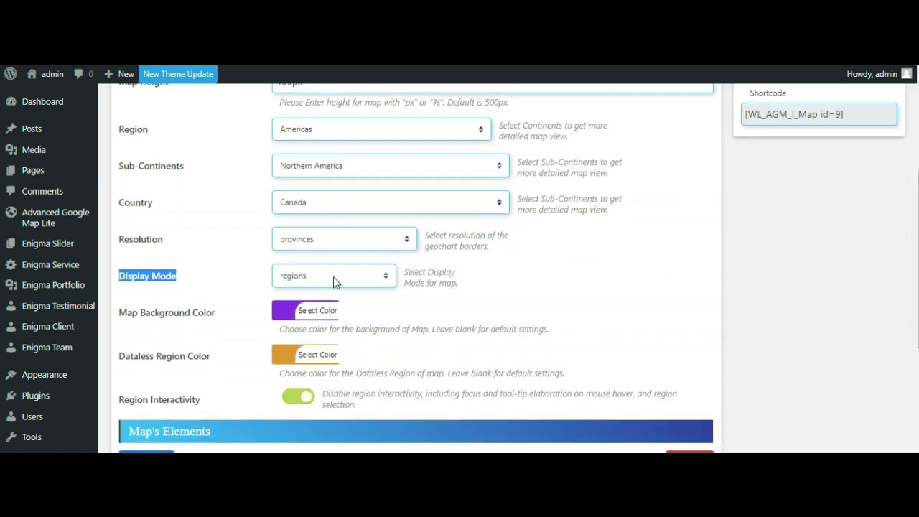
{"action": "left_click", "coordinate": [333, 279]}
{"action": "left_click", "coordinate": [205, 299]}
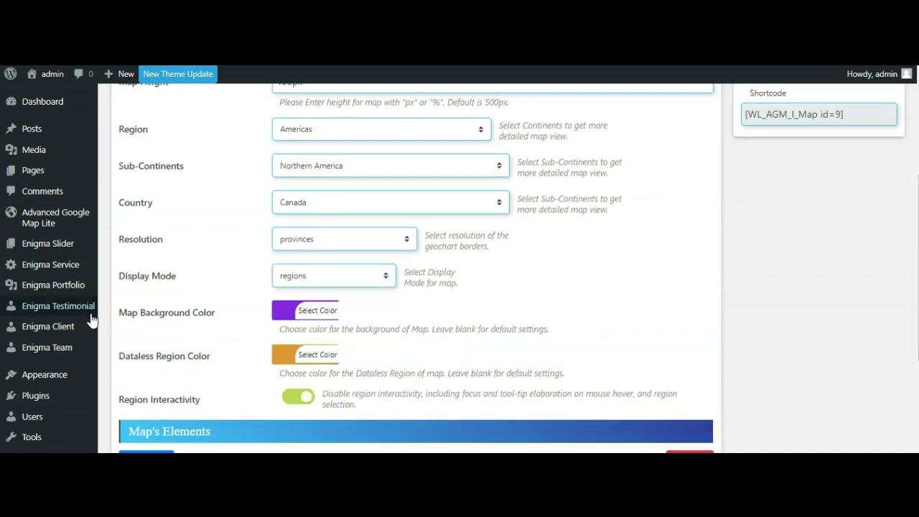
{"action": "left_click_drag", "start_coordinate": [119, 316], "coordinate": [217, 320]}
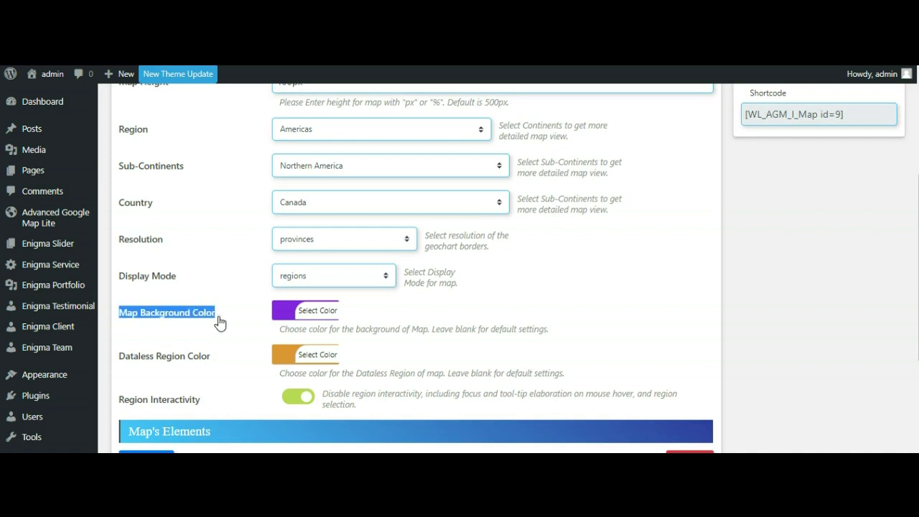
{"action": "left_click_drag", "start_coordinate": [120, 357], "coordinate": [296, 361]}
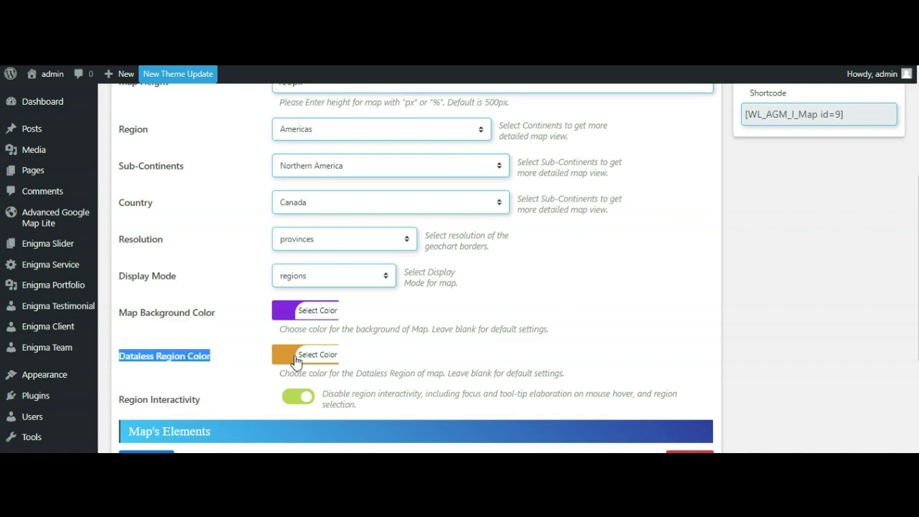
Turn off the Region Interactivity option of the published Interactive Map
{"action": "left_click_drag", "start_coordinate": [124, 403], "coordinate": [205, 406]}
{"action": "scroll", "coordinate": [262, 379], "scroll_direction": "down", "scroll_amount": 2}
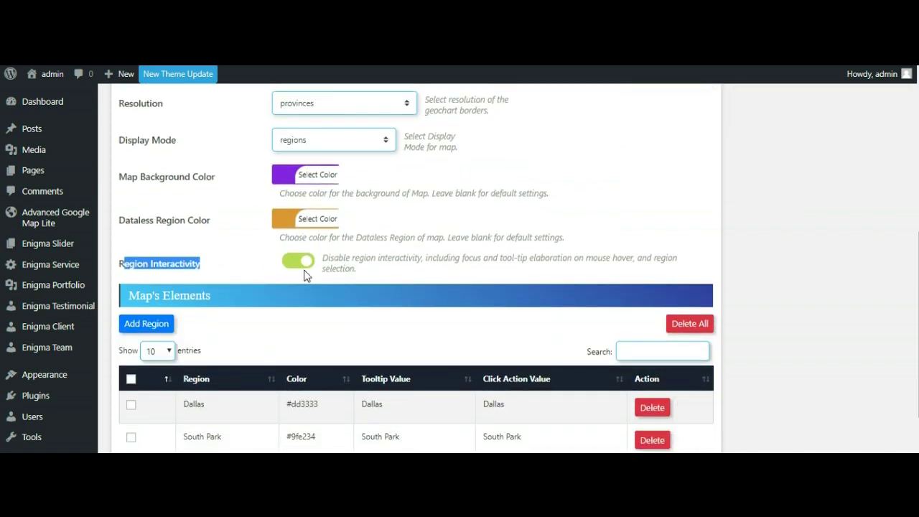
{"action": "left_click", "coordinate": [245, 273]}
{"action": "scroll", "coordinate": [206, 320], "scroll_direction": "down", "scroll_amount": 1}
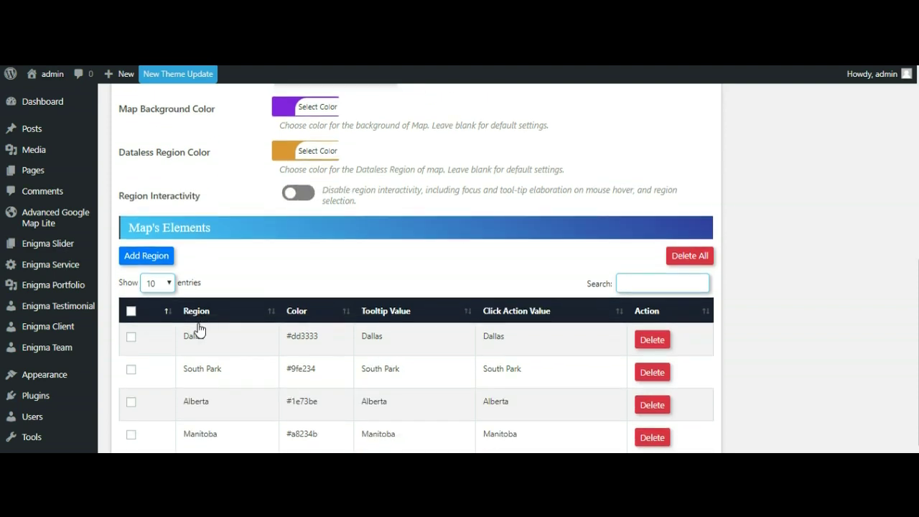
View the blank Add Region form, close it, and select the Alberta region among the map's elements
{"action": "left_click", "coordinate": [157, 263]}
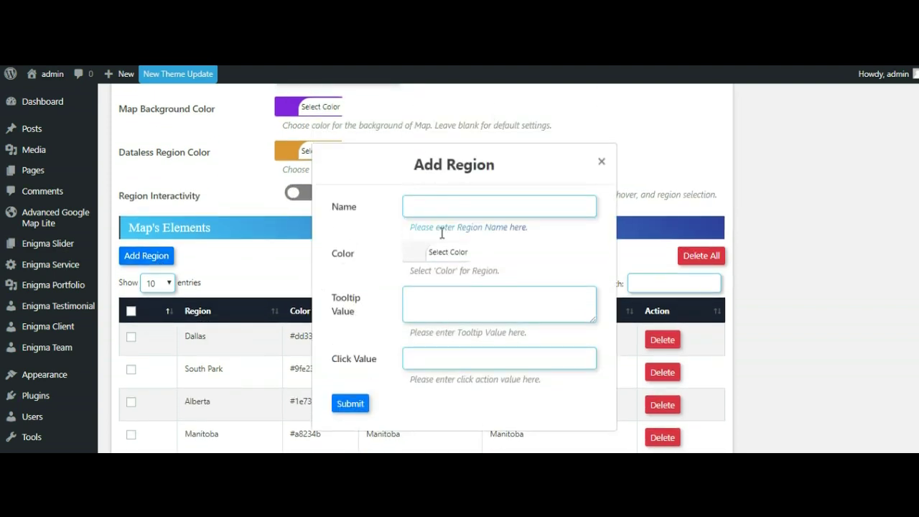
{"action": "left_click", "coordinate": [601, 161]}
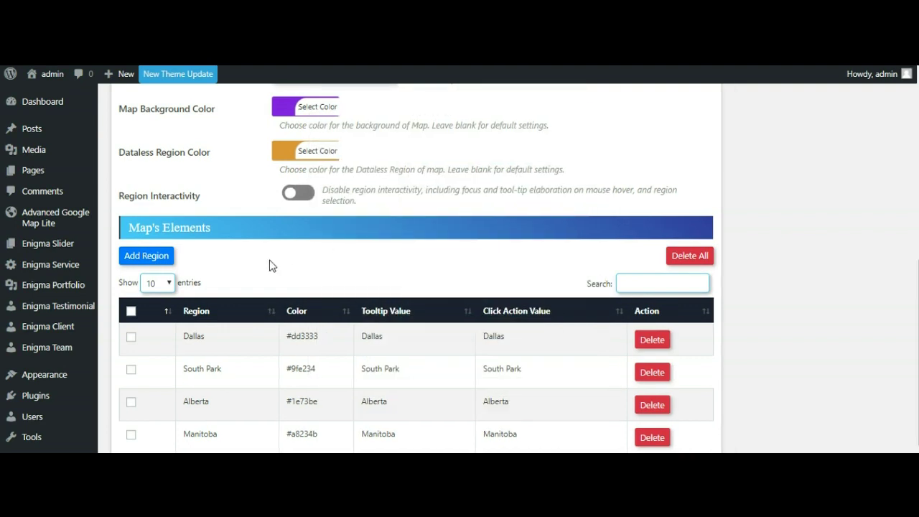
{"action": "scroll", "coordinate": [280, 269], "scroll_direction": "down", "scroll_amount": 2}
{"action": "left_click", "coordinate": [131, 277]}
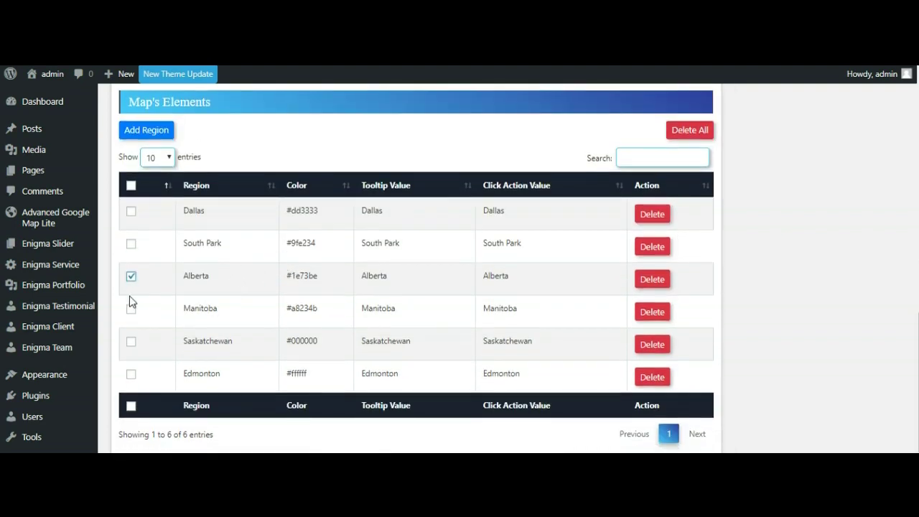
Select the Manitoba and Edmonton regions among the map's elements as well and update the Interactive Map
{"action": "left_click", "coordinate": [131, 310]}
{"action": "left_click", "coordinate": [131, 375]}
{"action": "scroll", "coordinate": [895, 344], "scroll_direction": "up", "scroll_amount": 5}
{"action": "scroll", "coordinate": [869, 219], "scroll_direction": "up", "scroll_amount": 3}
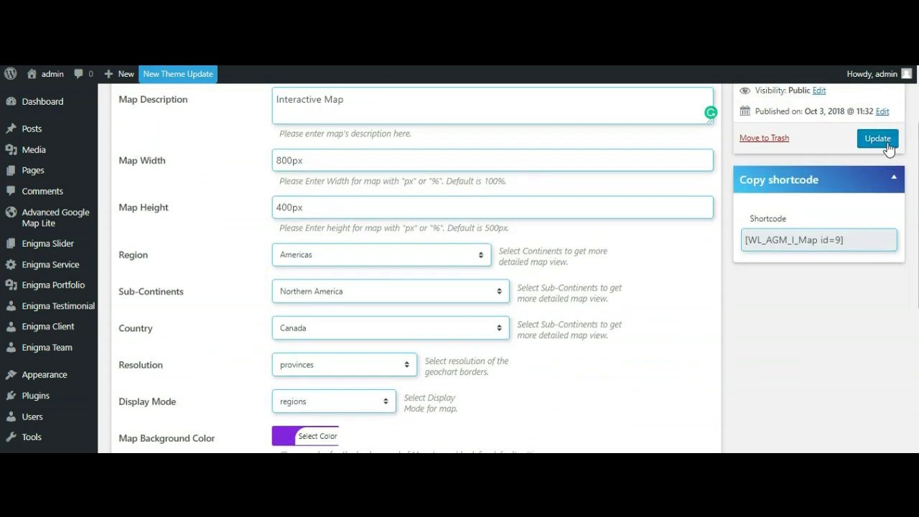
{"action": "left_click", "coordinate": [877, 139]}
Copy the Interactive Map's shortcode [WL_AGM_I_Map id=9], use it as the Google Map page's content and update the page
{"action": "double_click", "coordinate": [807, 242]}
{"action": "left_click", "coordinate": [808, 237]}
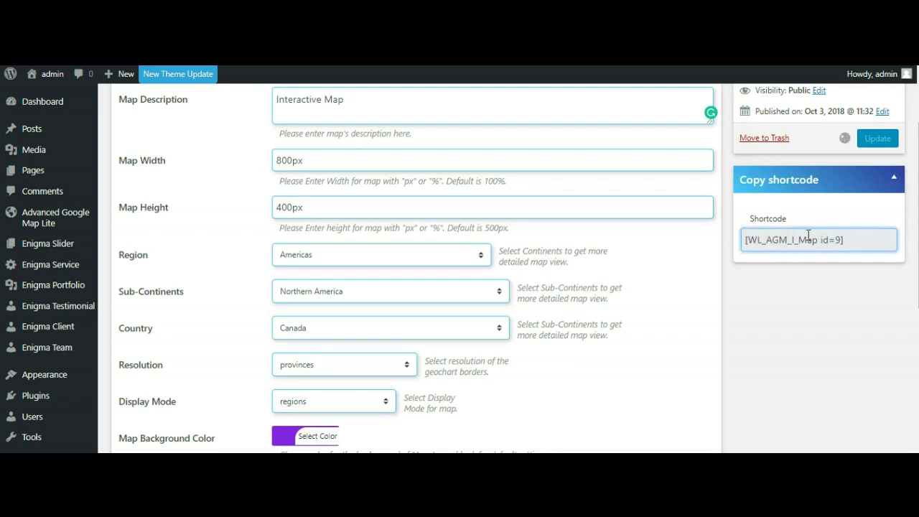
{"action": "left_click_drag", "start_coordinate": [849, 241], "coordinate": [751, 235]}
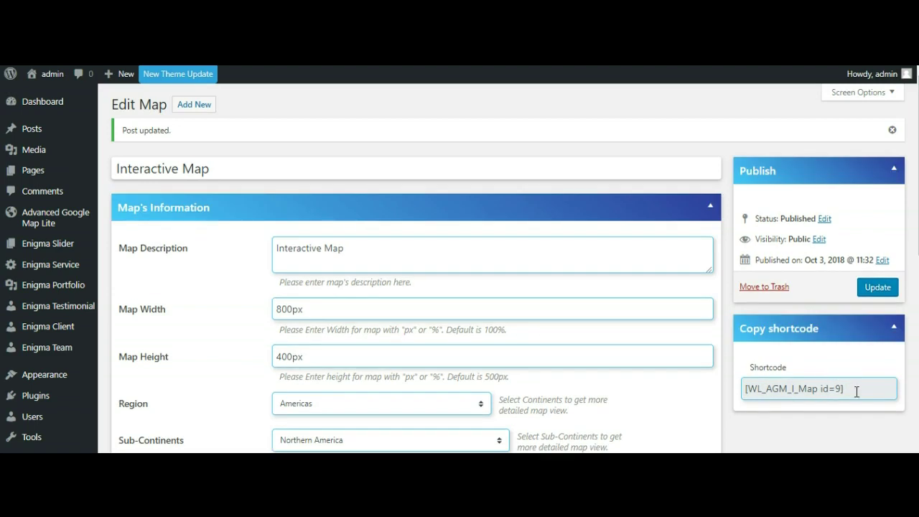
{"action": "left_click_drag", "start_coordinate": [856, 391], "coordinate": [749, 386]}
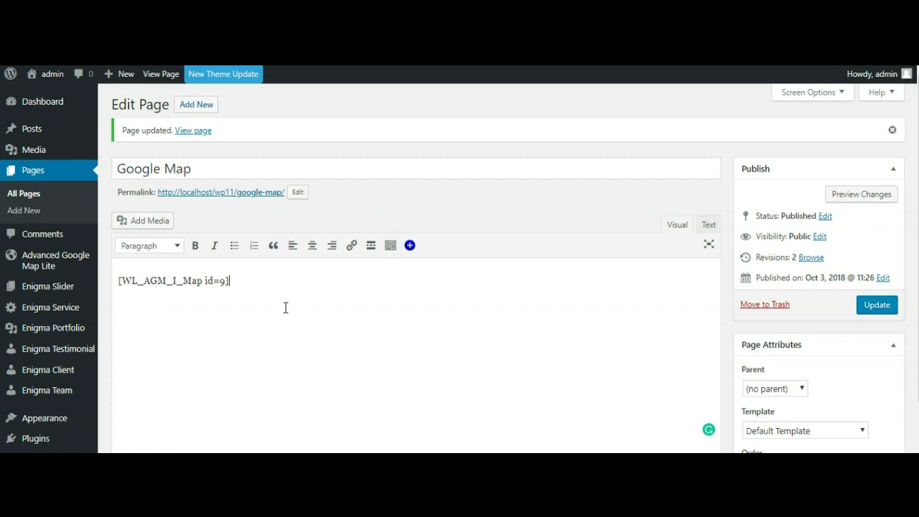
{"action": "left_click", "coordinate": [882, 305]}
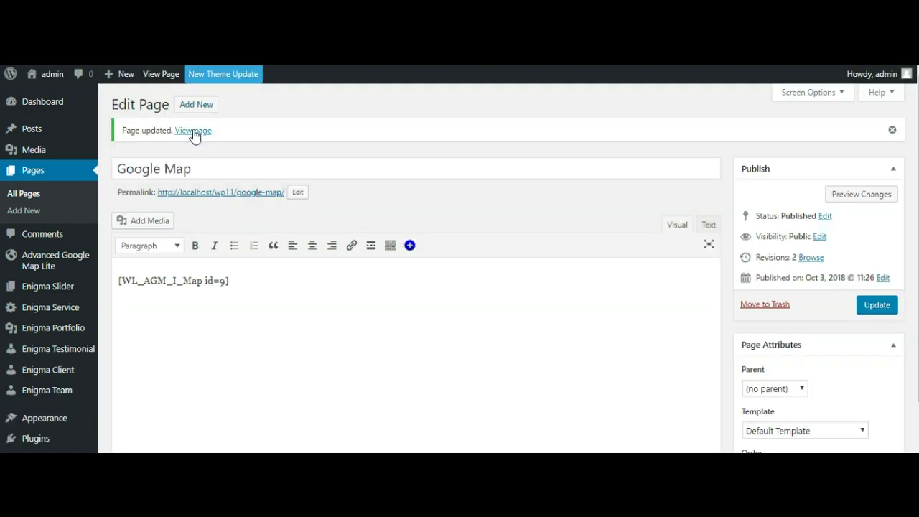
View the updated Google Map page on the site and examine the interactive map with its colored regions
{"action": "left_click", "coordinate": [193, 131]}
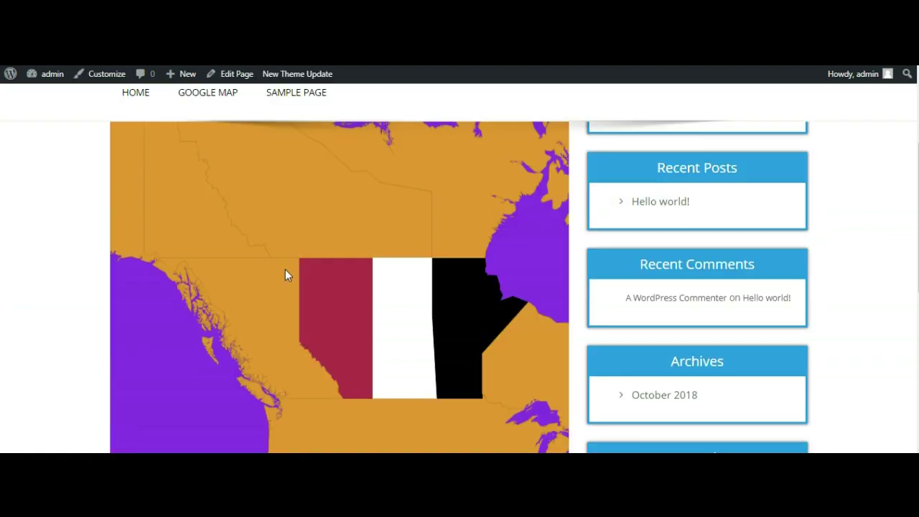
{"action": "scroll", "coordinate": [284, 275], "scroll_direction": "up", "scroll_amount": 4}
{"action": "scroll", "coordinate": [287, 358], "scroll_direction": "down", "scroll_amount": 3}
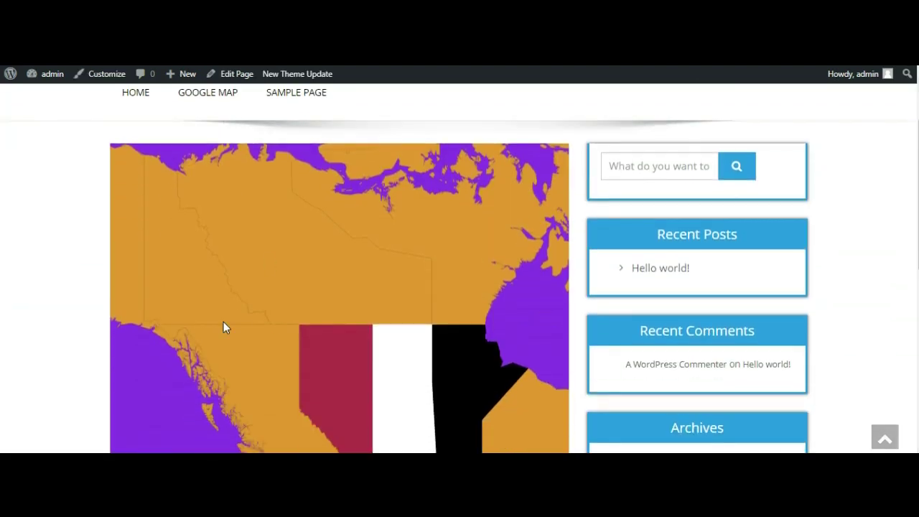
{"action": "scroll", "coordinate": [304, 278], "scroll_direction": "down", "scroll_amount": 2}
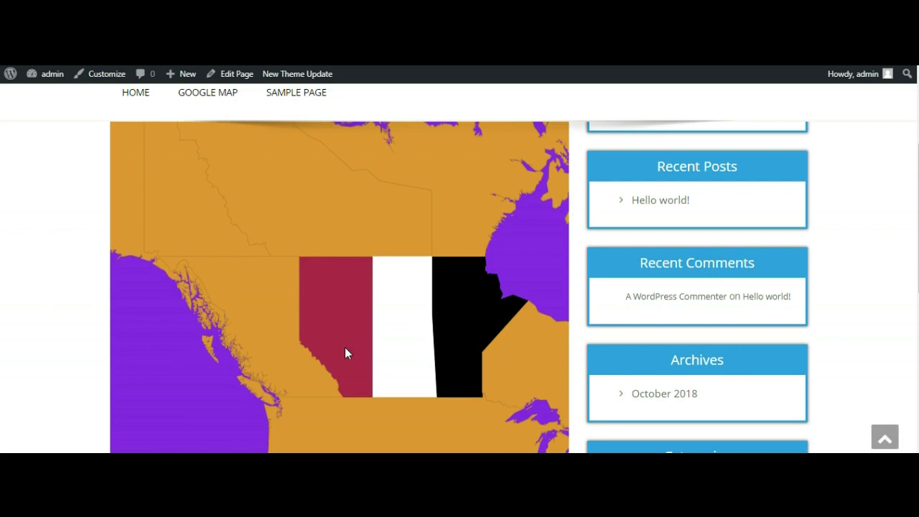
{"action": "scroll", "coordinate": [344, 347], "scroll_direction": "down", "scroll_amount": 3}
{"action": "scroll", "coordinate": [342, 323], "scroll_direction": "up", "scroll_amount": 4}
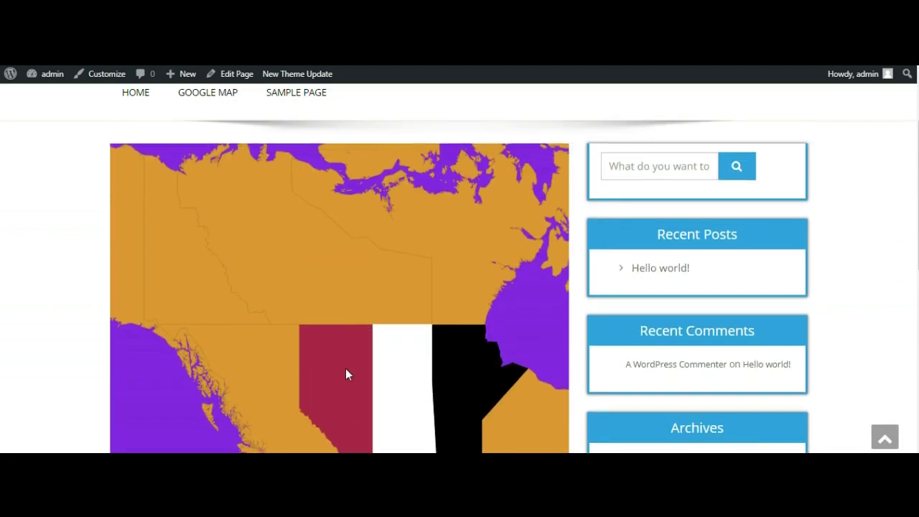